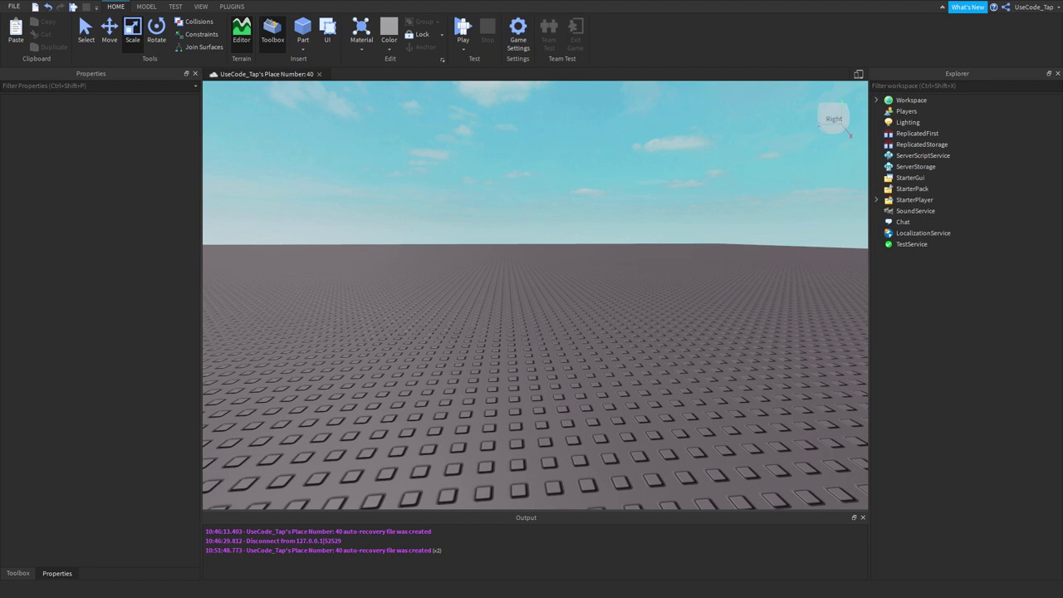
Select Workspace and expand it to show Camera, Terrain and Baseplate
click(907, 111)
click(892, 101)
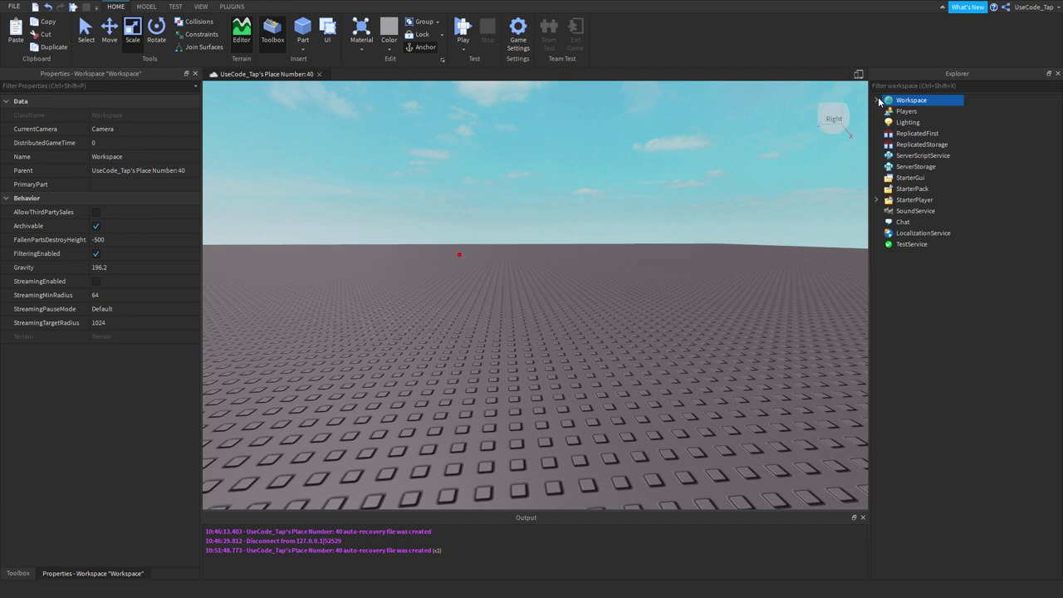
click(877, 100)
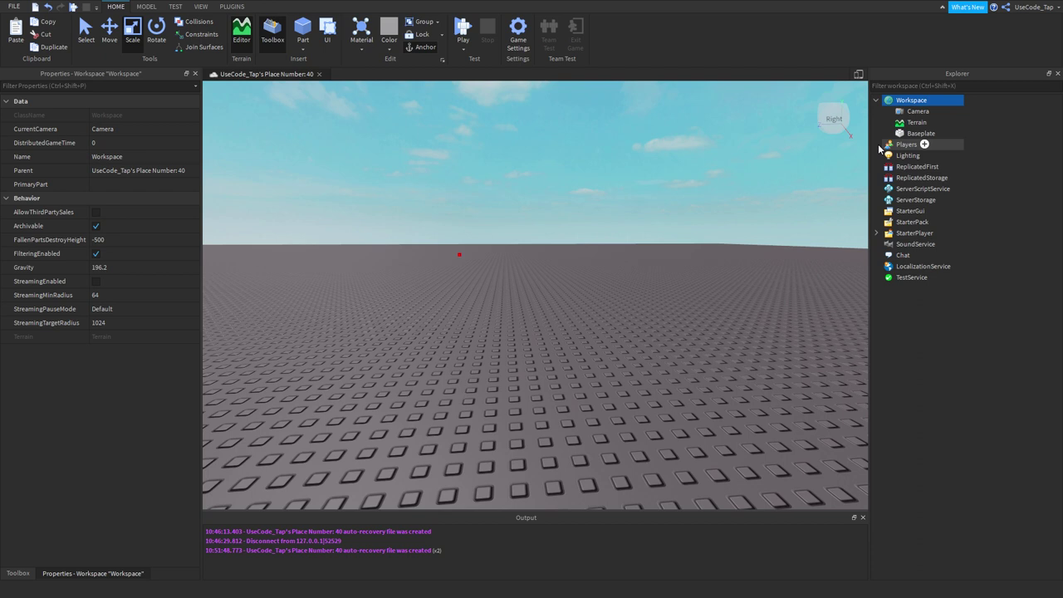
Dismiss the Insert Object list without adding anything, check Camera, and clear the scene selection
click(935, 99)
text(b)
click(904, 101)
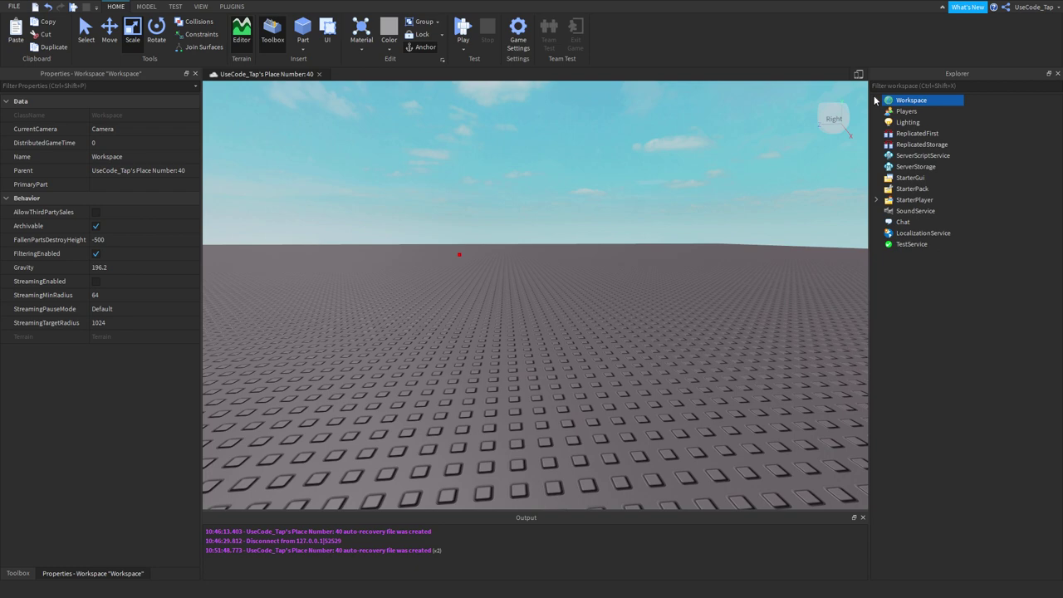
click(875, 99)
click(918, 112)
click(929, 100)
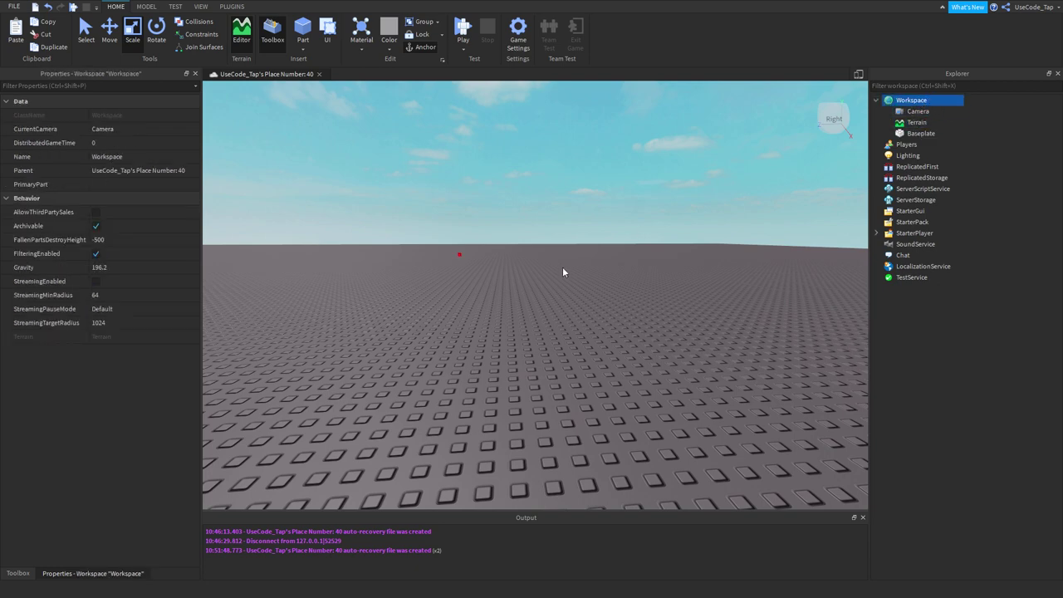
click(532, 335)
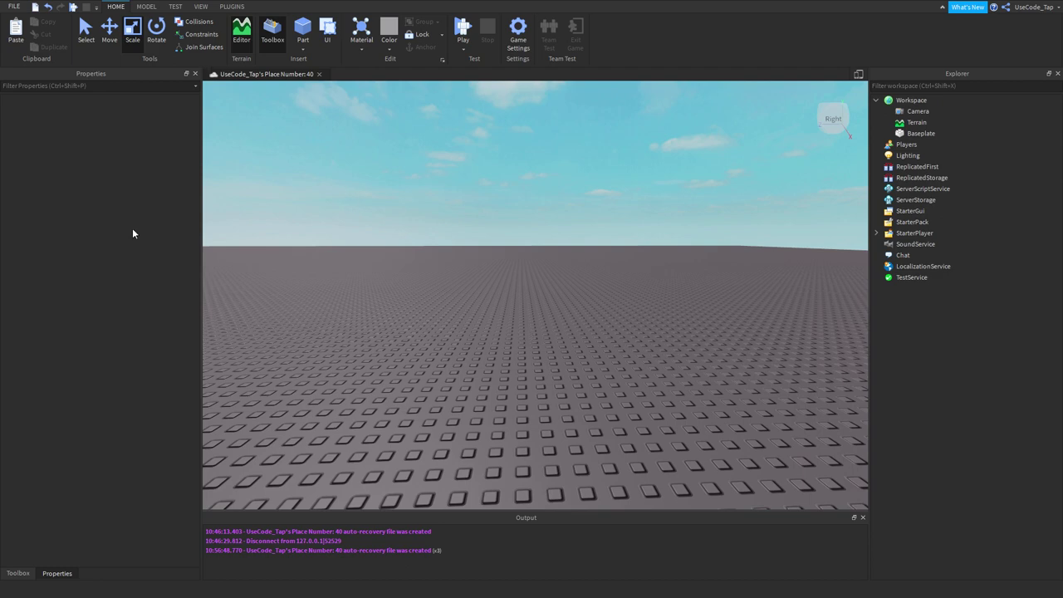
Search the Toolbox free-model catalogue for 'cop'
click(17, 573)
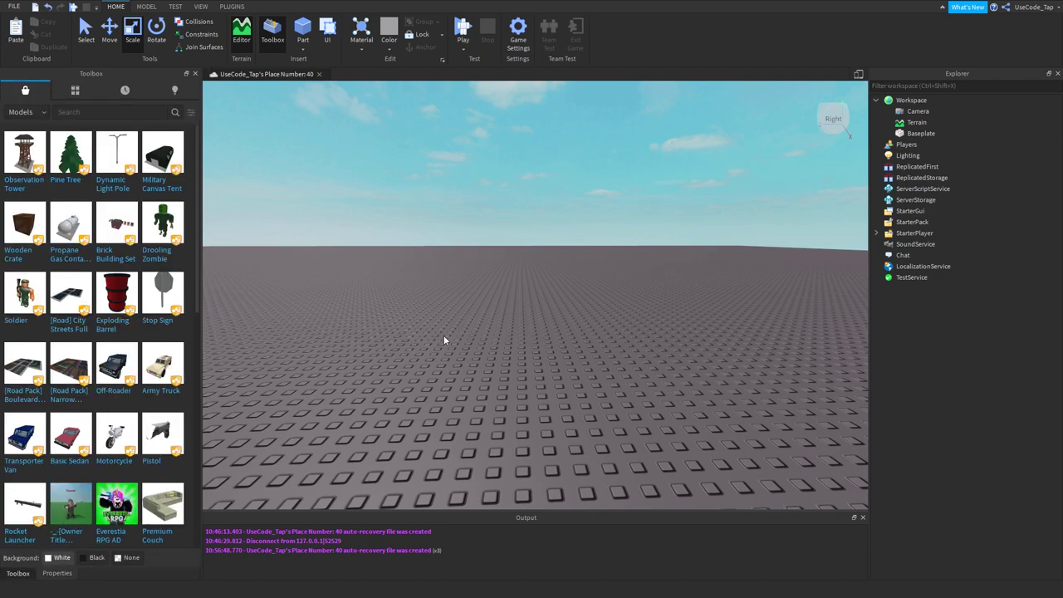
scroll(111, 323, down, 4)
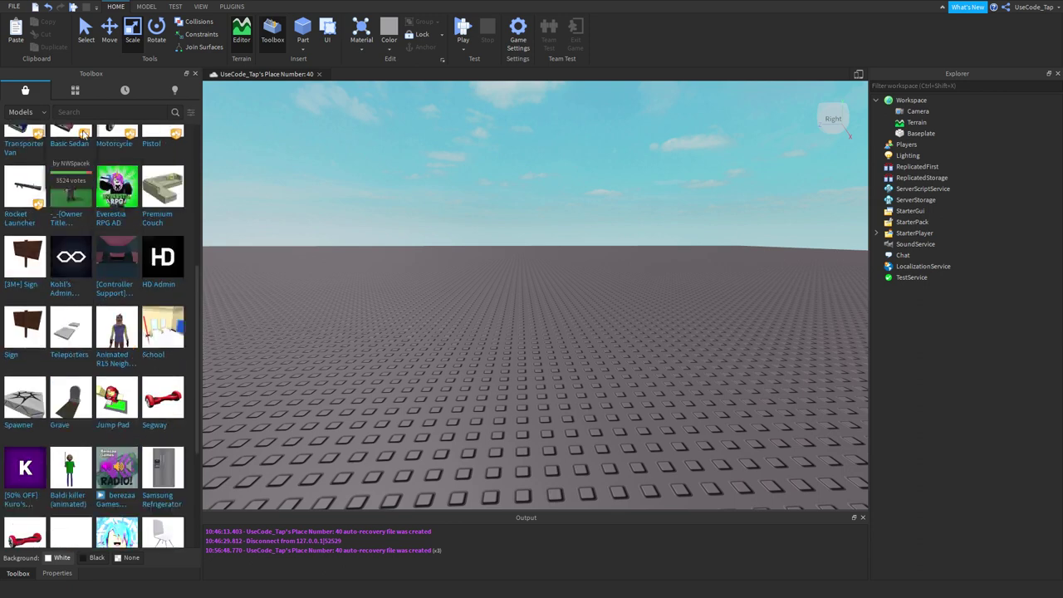
click(87, 111)
text(cop)
key(Return)
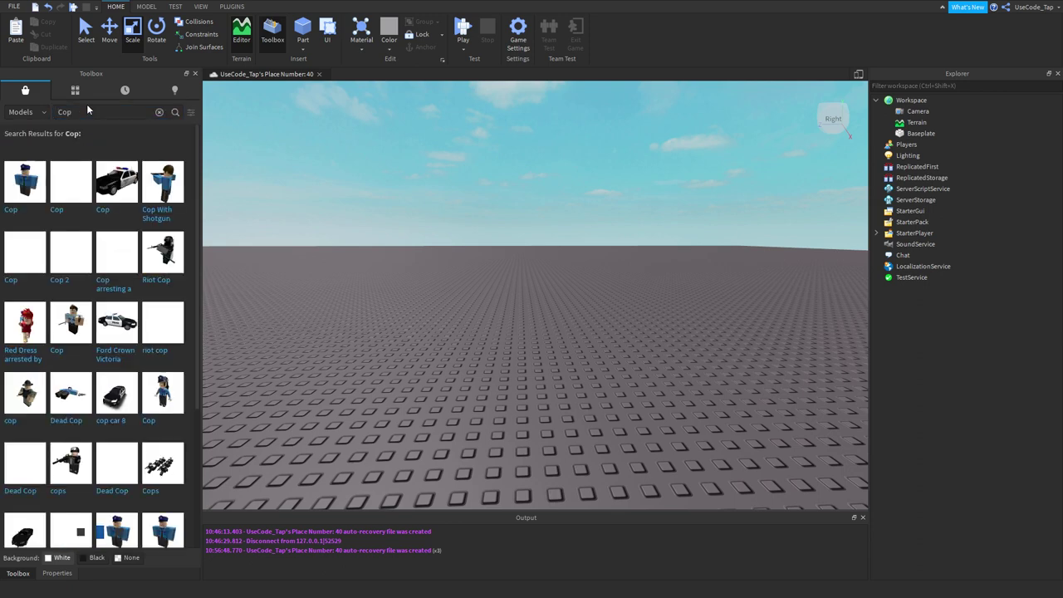
Insert the Cop character and a police car, then delete the police car
click(25, 189)
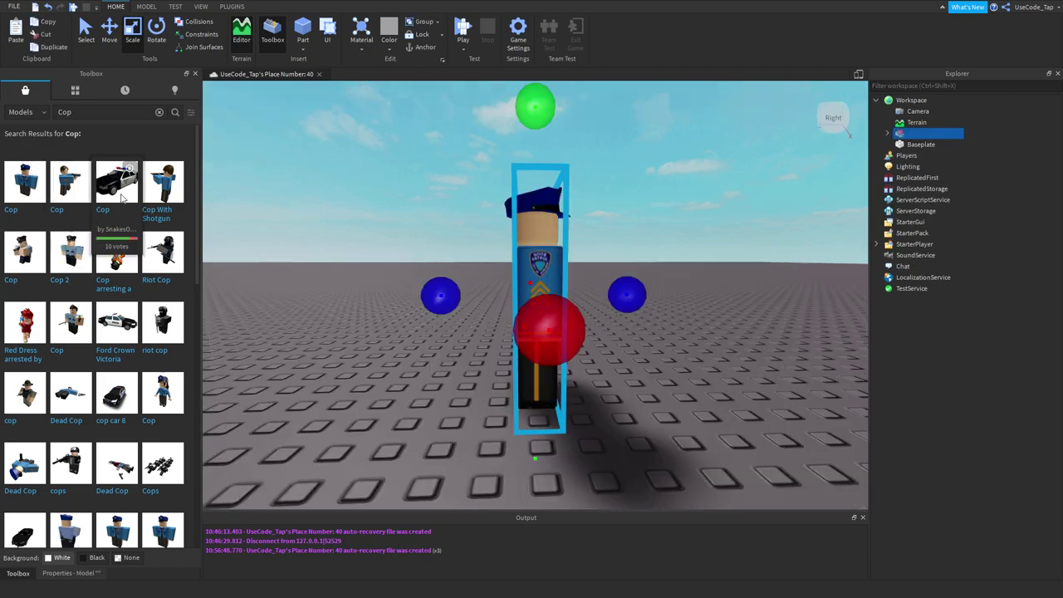
click(117, 182)
right_drag(445, 229, 537, 283)
scroll(540, 286, down, 5)
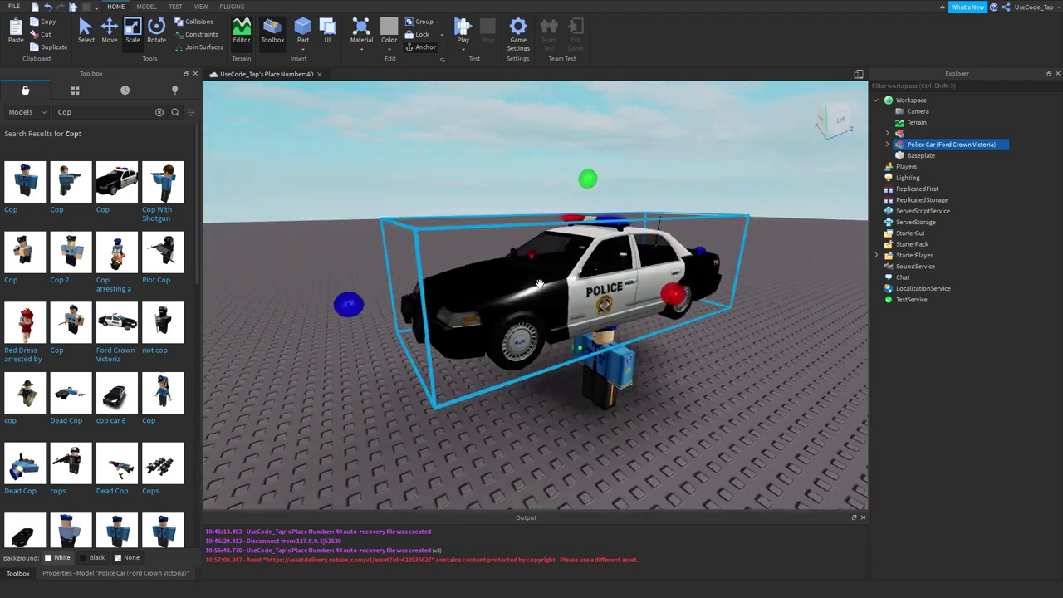
key(Delete)
Focus the view on the cop and expand its model in Explorer
click(625, 390)
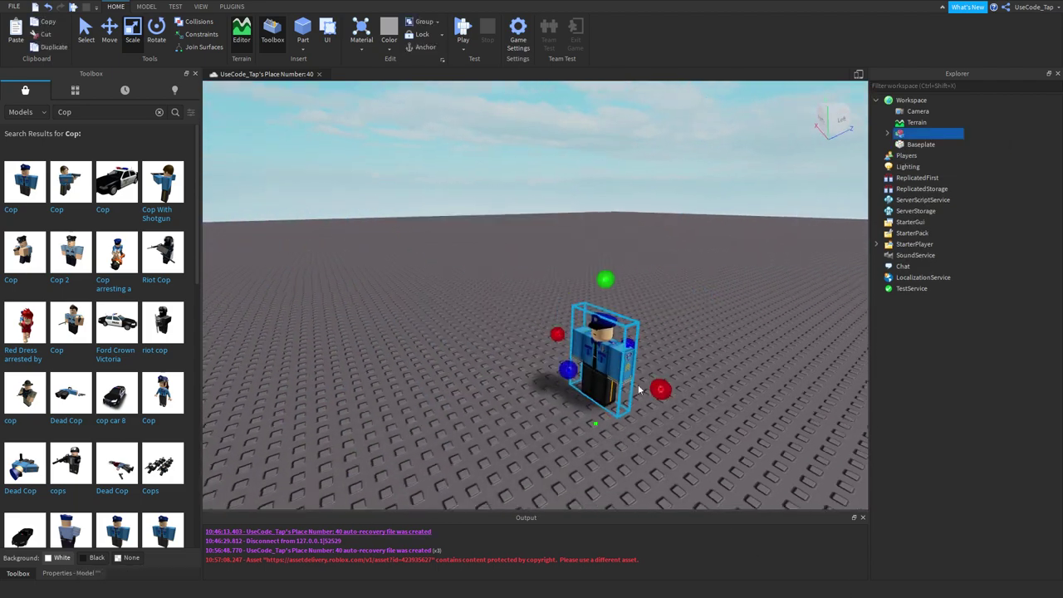
key(f)
click(888, 134)
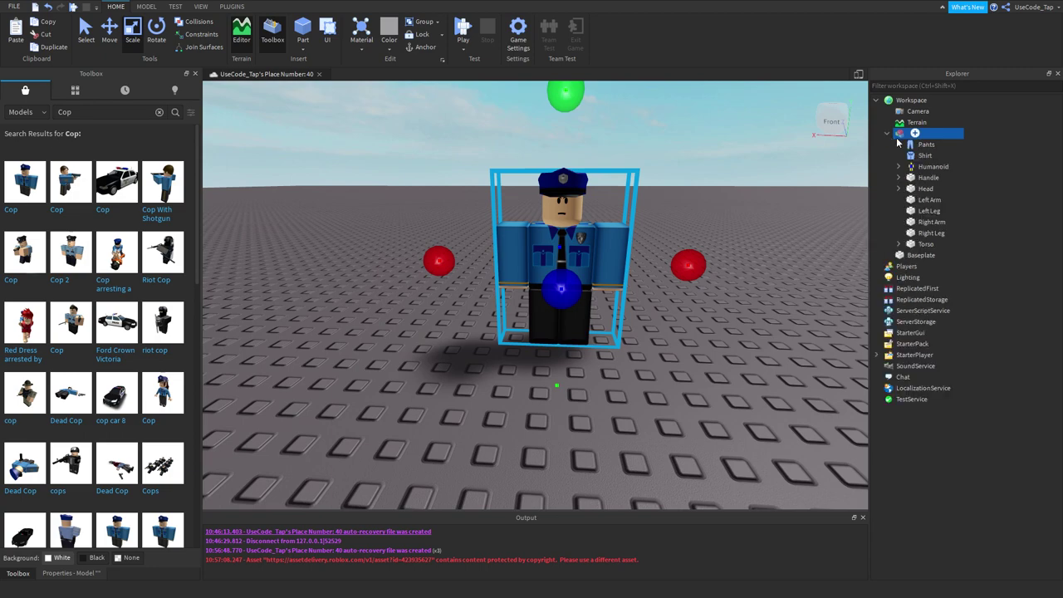
Check the cop's context menu, then expand Handle, Head and Torso in Explorer
scroll(736, 171, down, 5)
scroll(726, 181, up, 6)
right_click(538, 296)
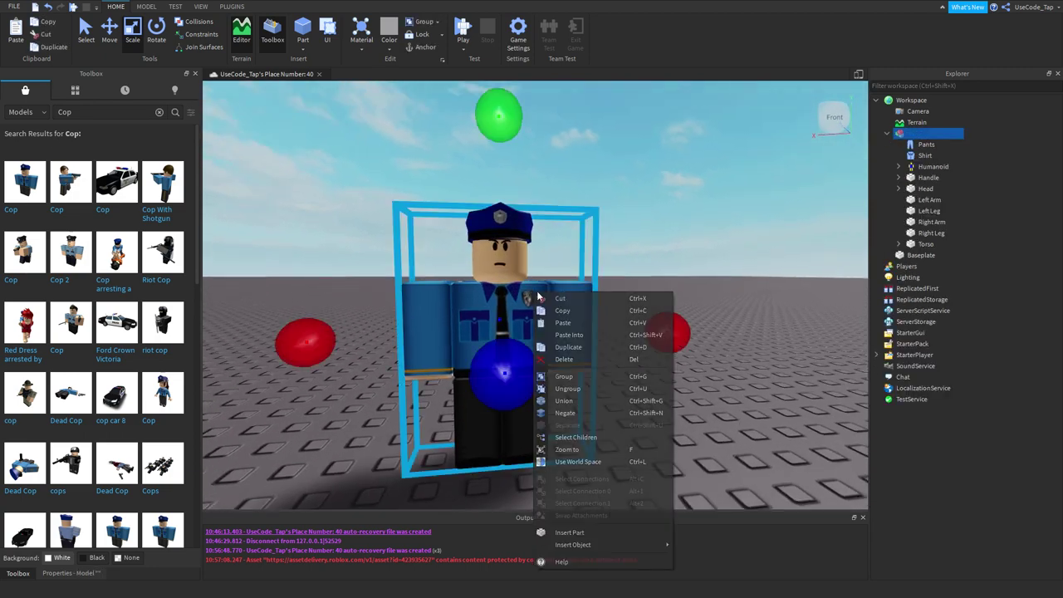
click(905, 208)
click(898, 177)
click(897, 188)
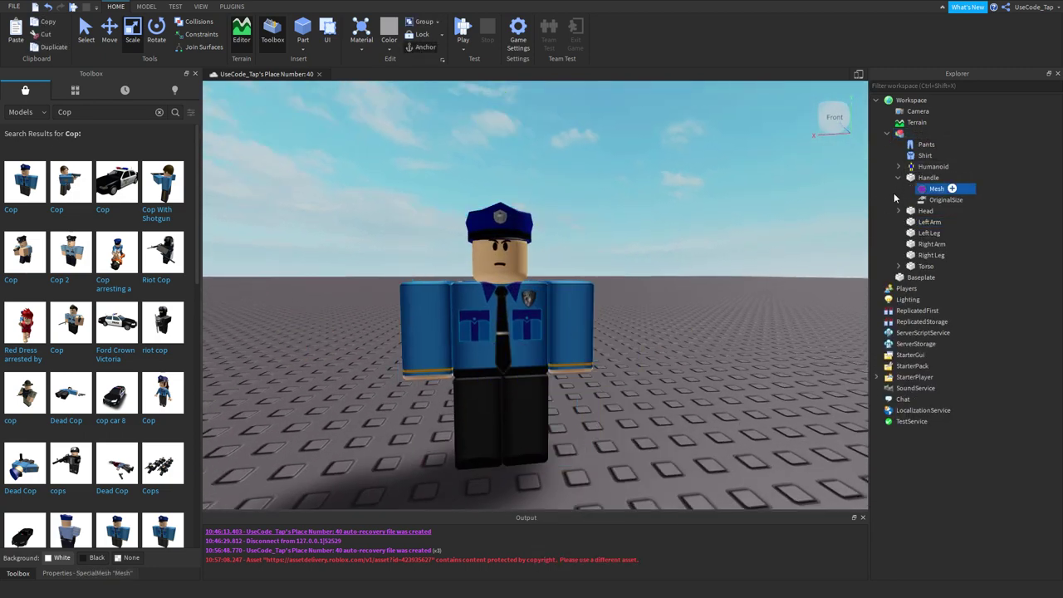
click(895, 200)
click(898, 211)
click(898, 289)
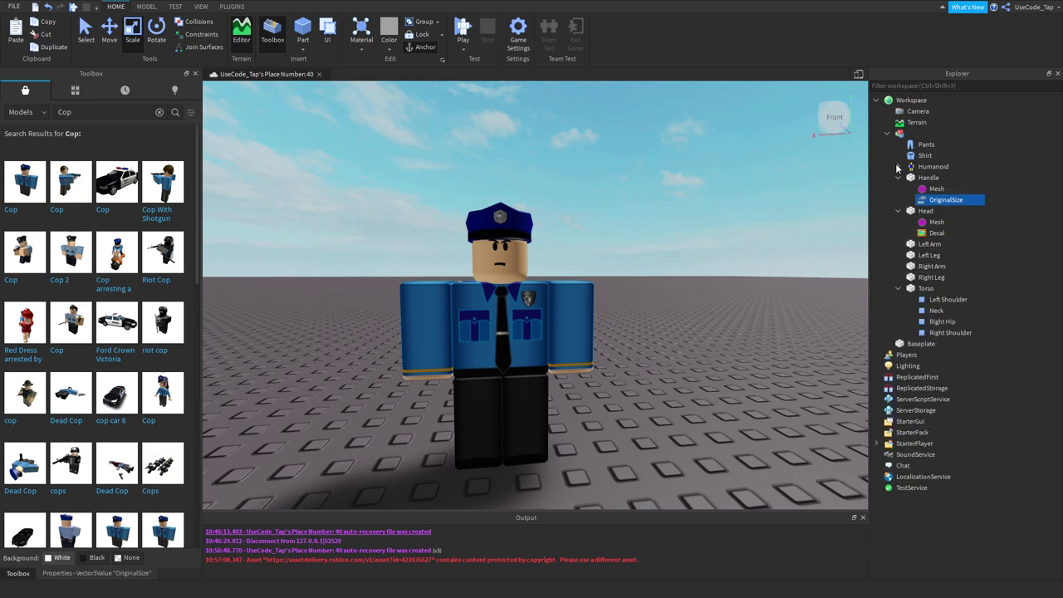
Collapse the Handle, Head and Torso parts again and clear the selection
click(899, 178)
double_click(899, 178)
click(898, 189)
click(898, 244)
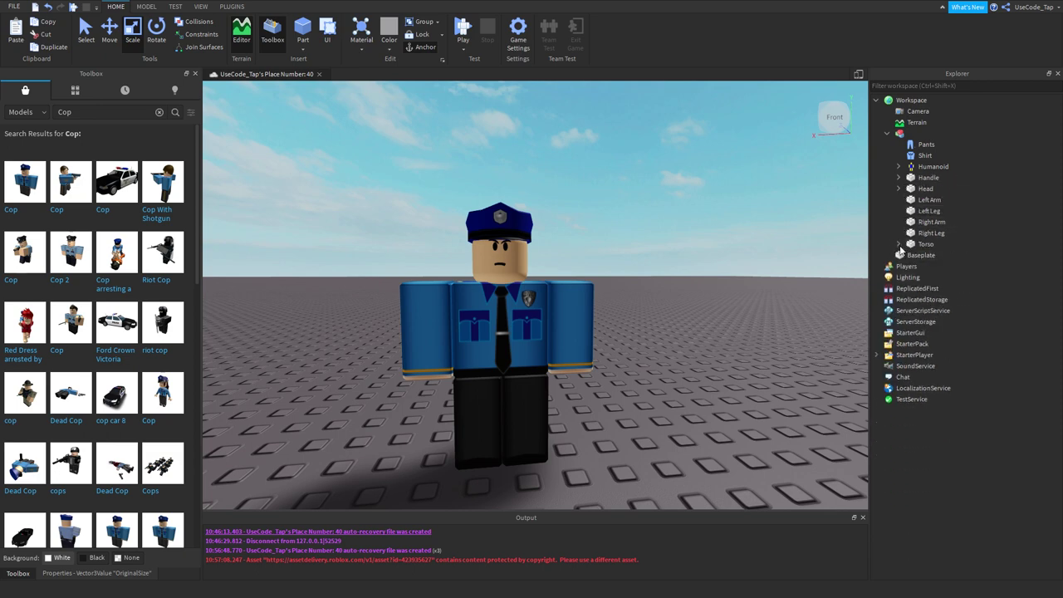
click(724, 248)
scroll(575, 232, up, 5)
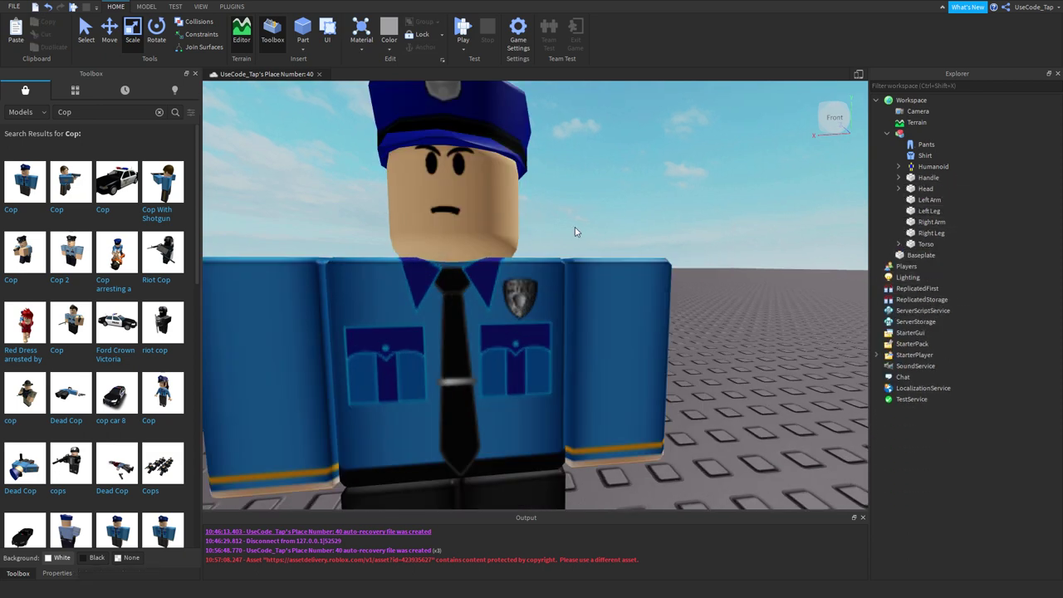
scroll(575, 232, down, 8)
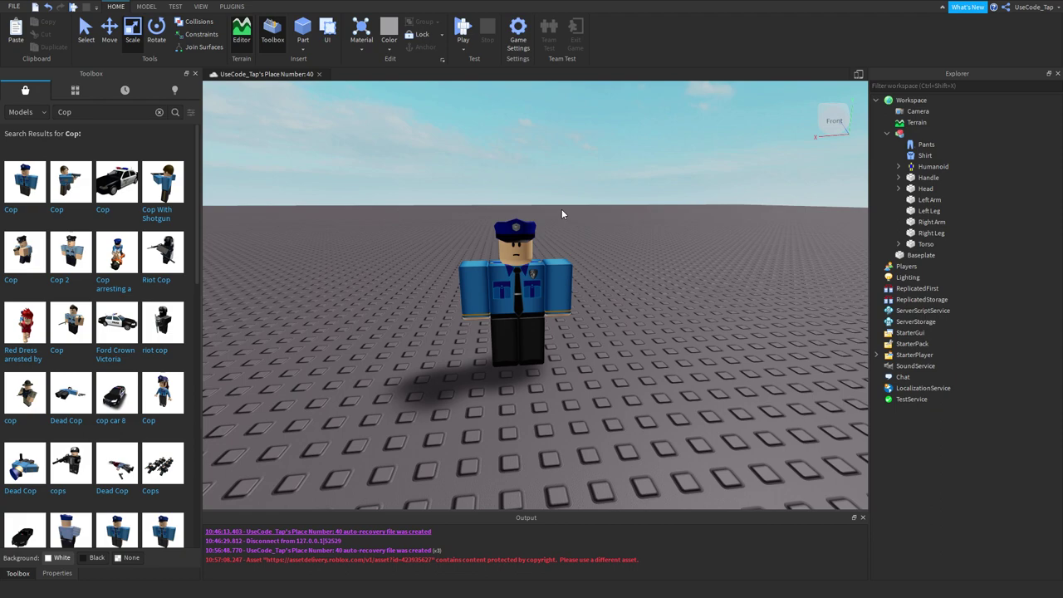
Add a BillboardGui under the cop's Head by searching 'bill' in the insert list
click(941, 188)
text(b)
click(706, 179)
scroll(706, 179, up, 3)
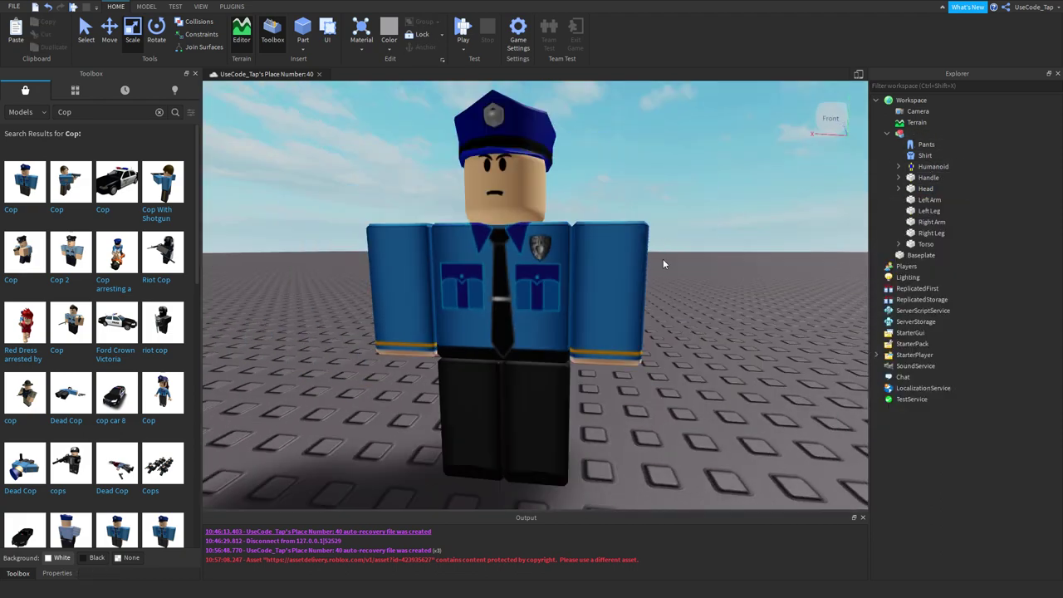
scroll(560, 162, down, 2)
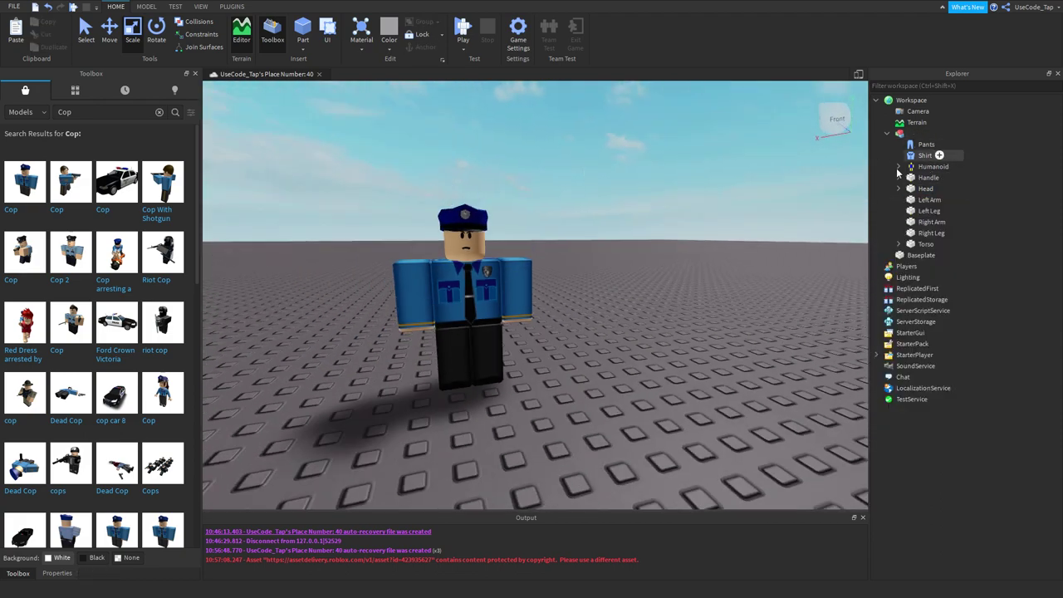
click(924, 189)
click(941, 189)
text(b)
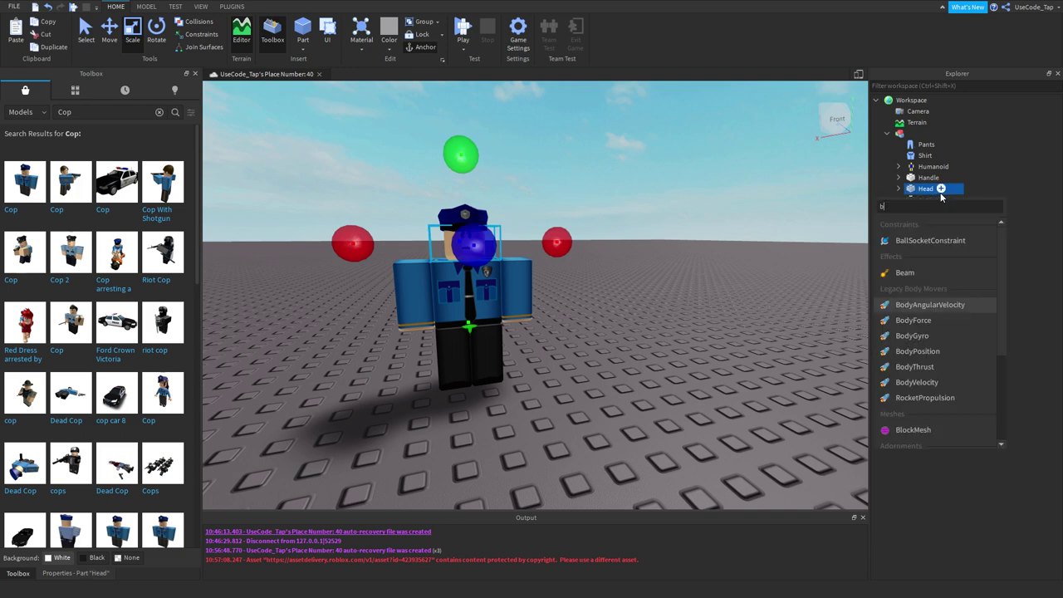
text(ill)
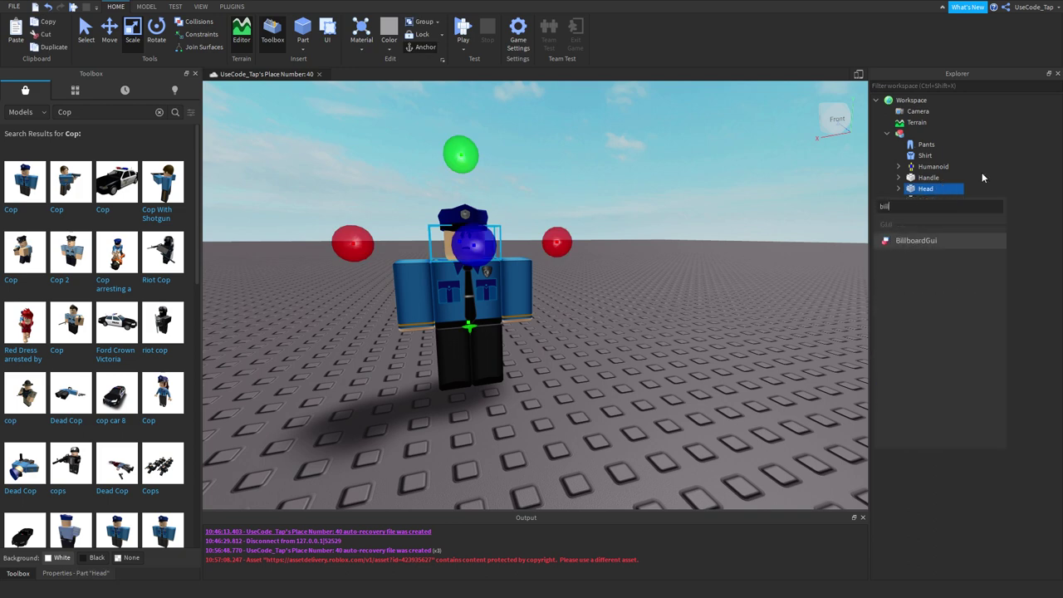
key(Return)
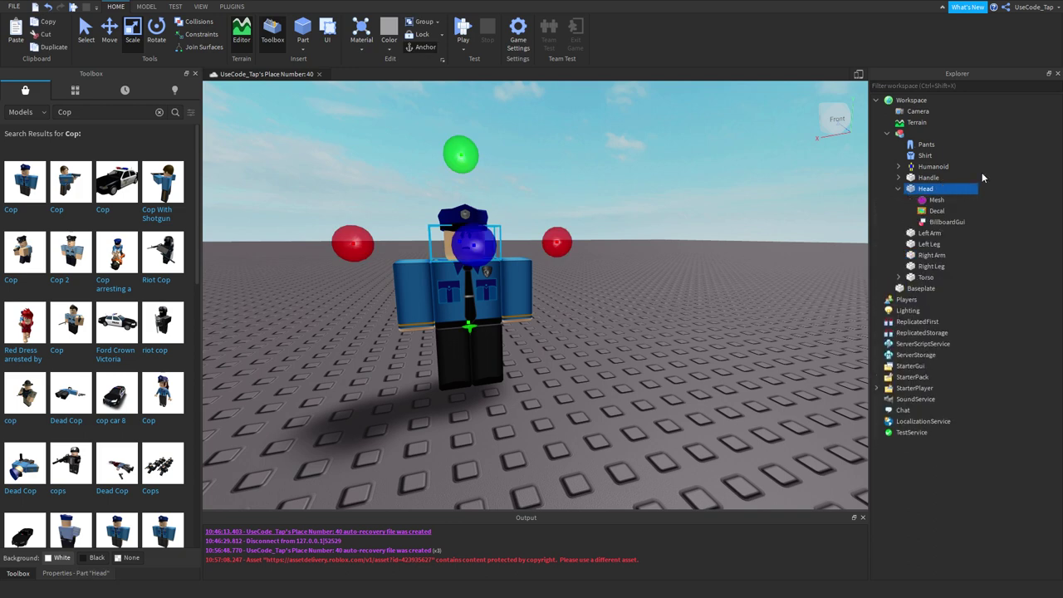
scroll(681, 200, down, 5)
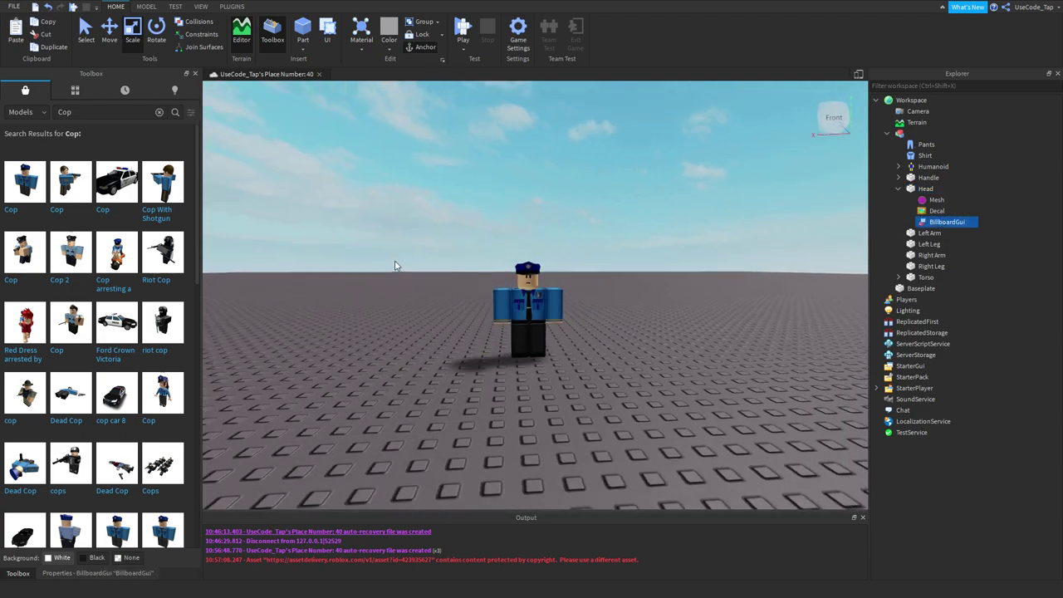
click(57, 573)
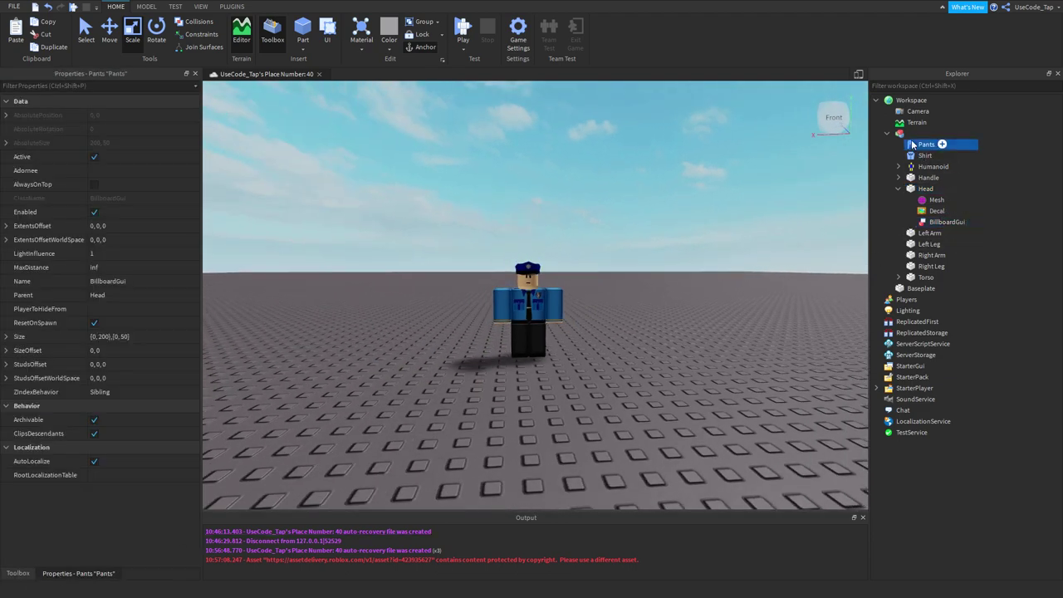
click(939, 133)
click(138, 130)
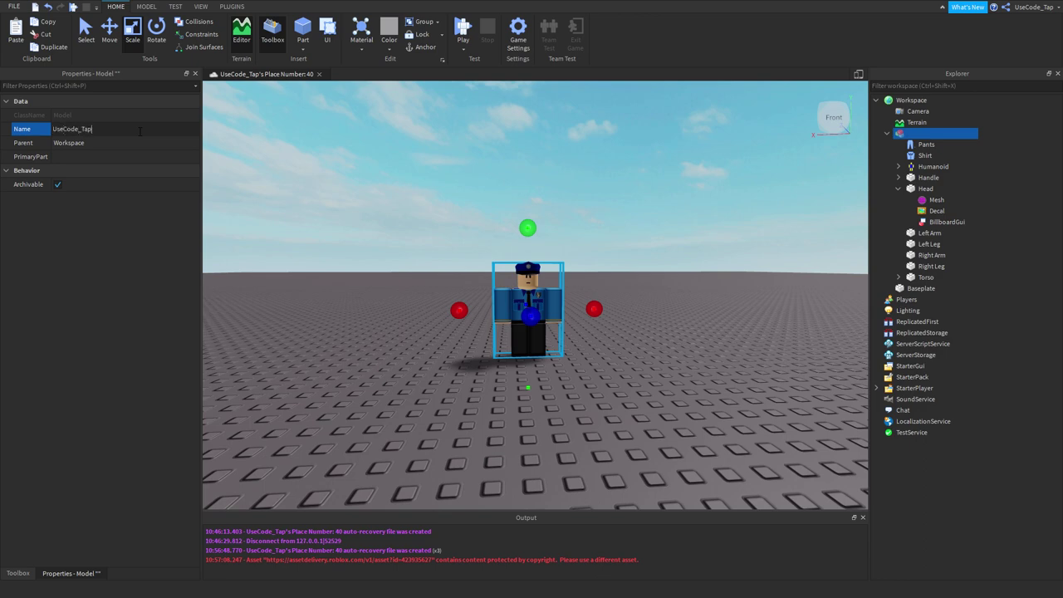
text(UseCode_Tap)
key(Return)
click(440, 129)
scroll(439, 128, up, 5)
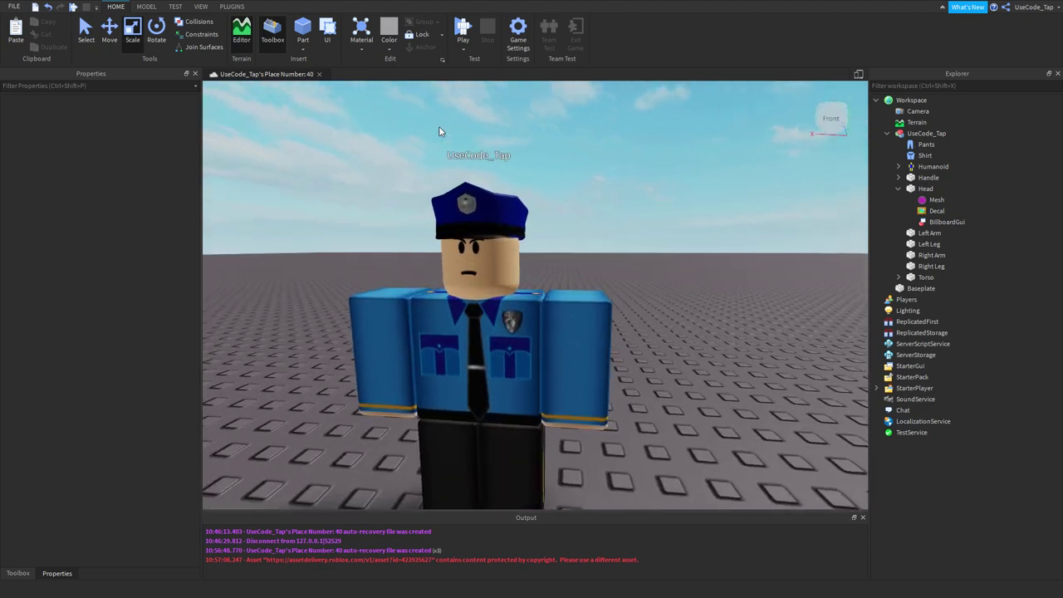
scroll(554, 290, down, 6)
right_drag(557, 295, 540, 269)
scroll(575, 265, up, 5)
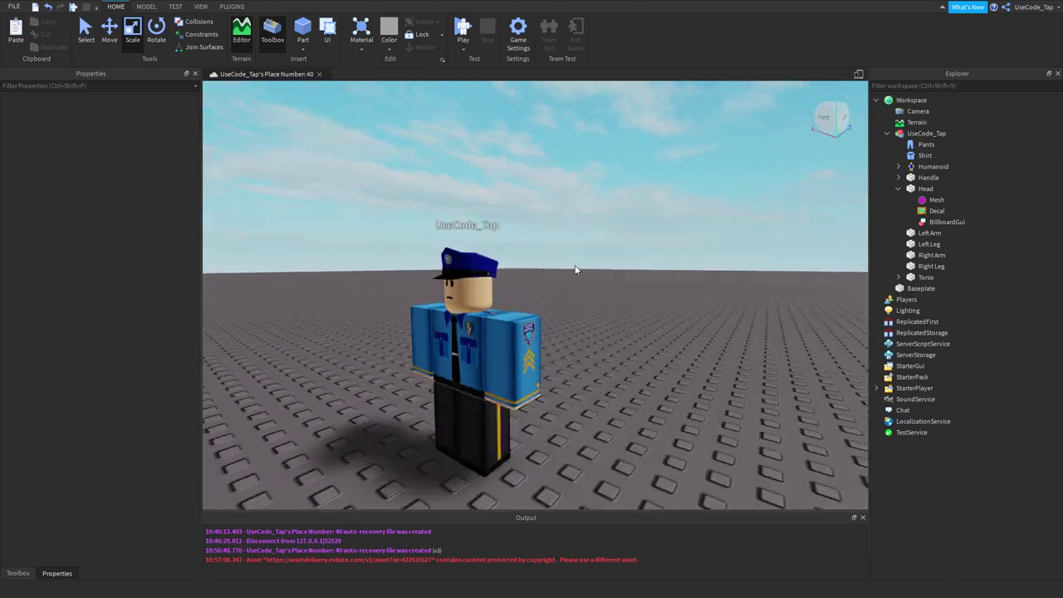
scroll(575, 269, up, 3)
scroll(540, 269, down, 4)
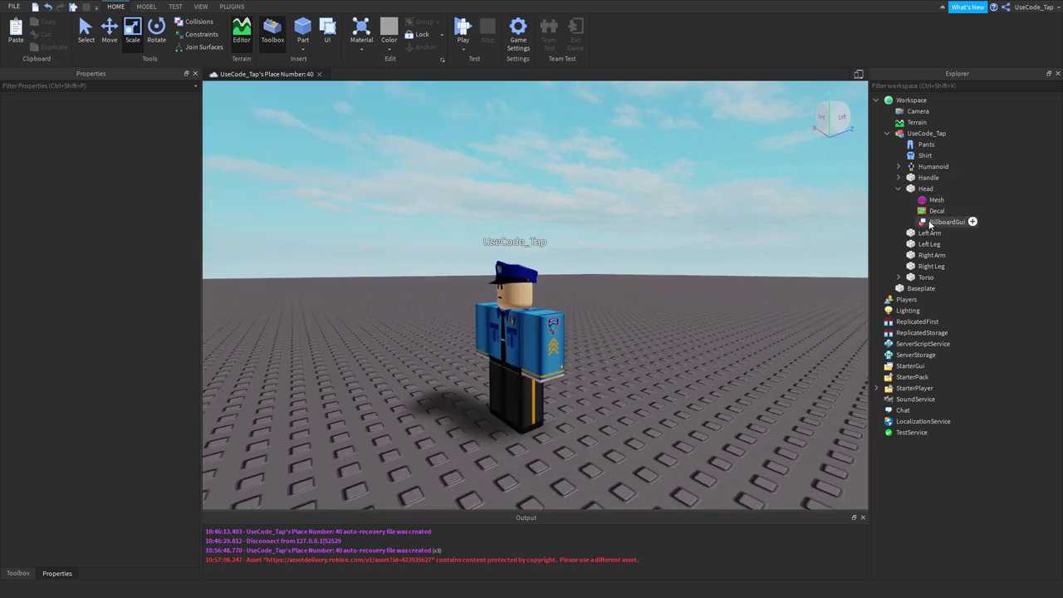
click(939, 222)
click(921, 199)
click(925, 189)
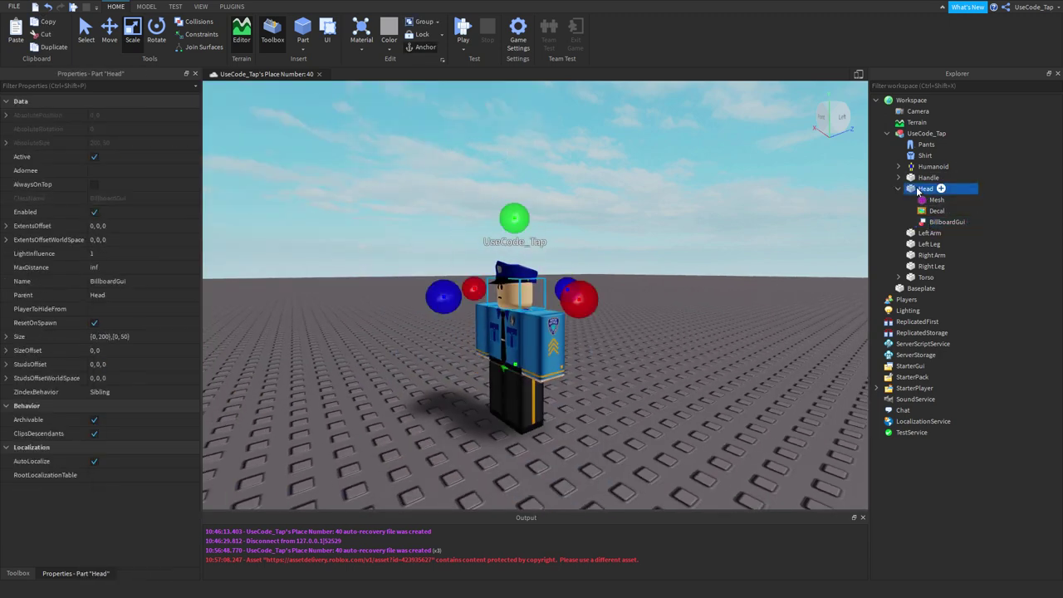
click(927, 133)
scroll(490, 192, up, 3)
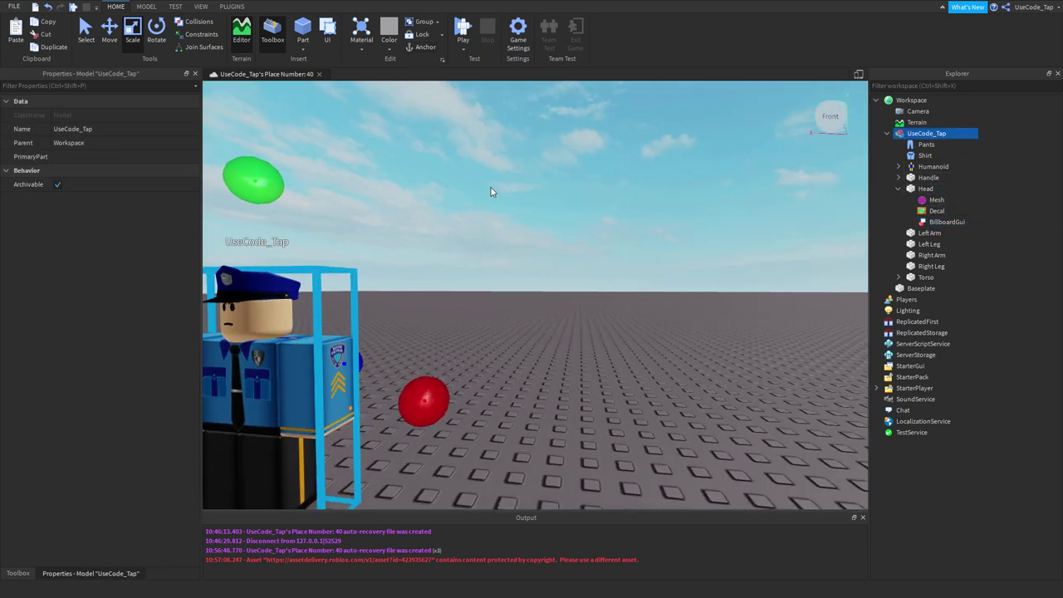
key(f)
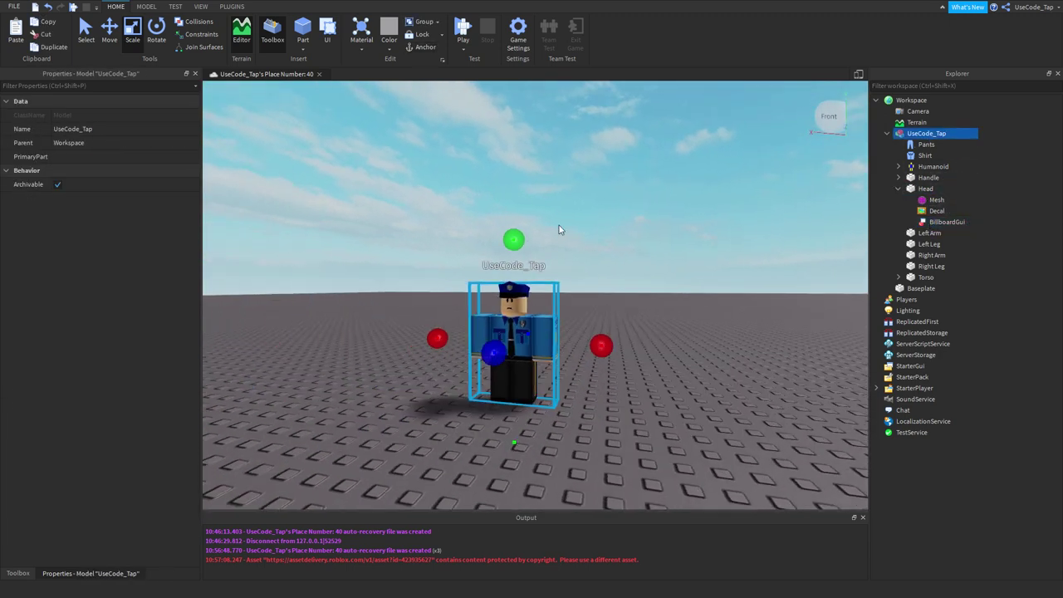
click(924, 177)
click(926, 166)
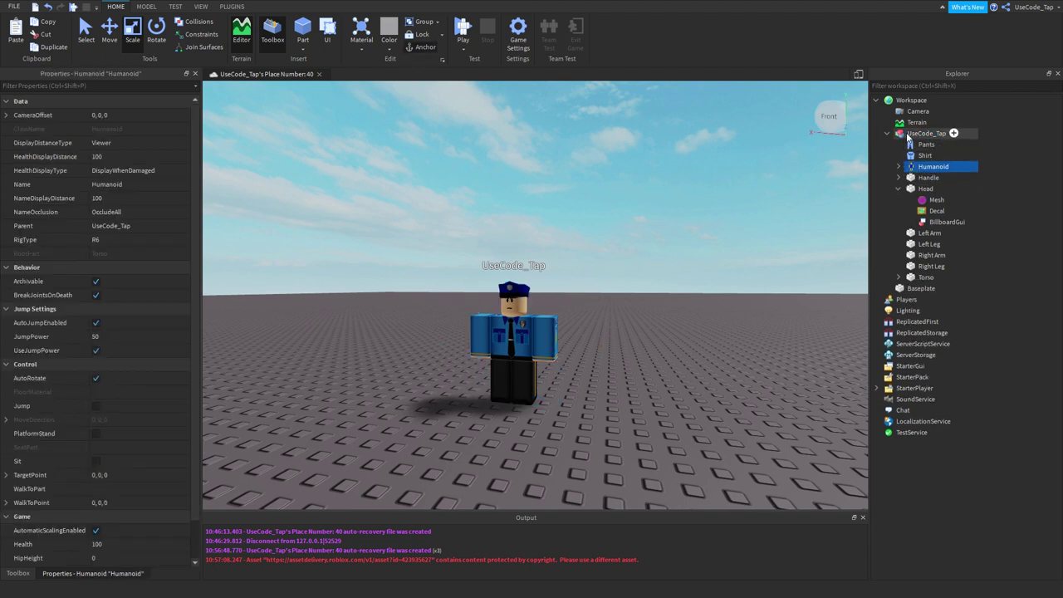
click(924, 133)
click(925, 155)
click(926, 133)
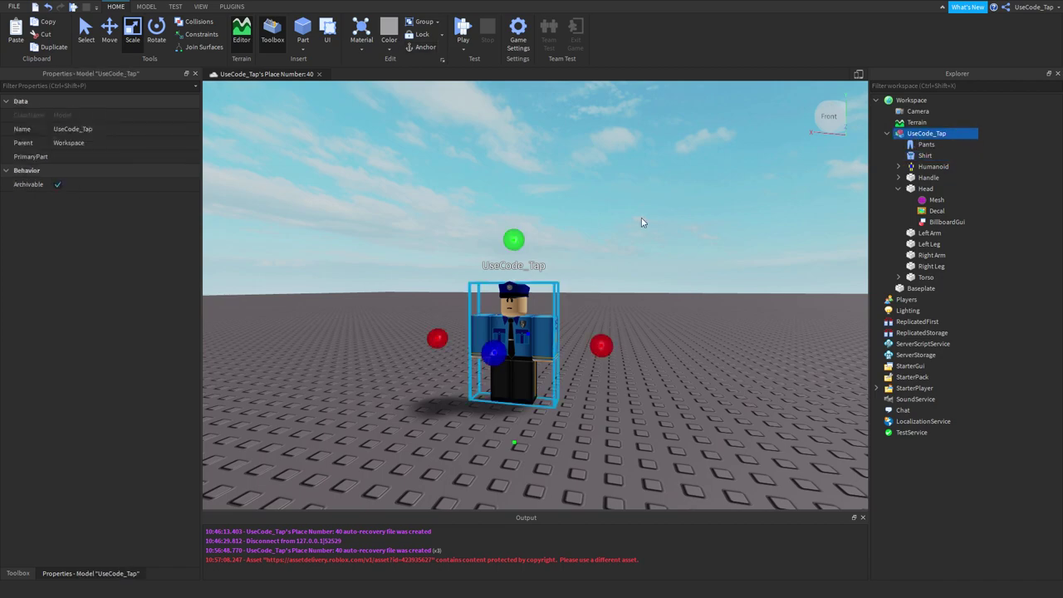
key(f)
scroll(663, 236, down, 5)
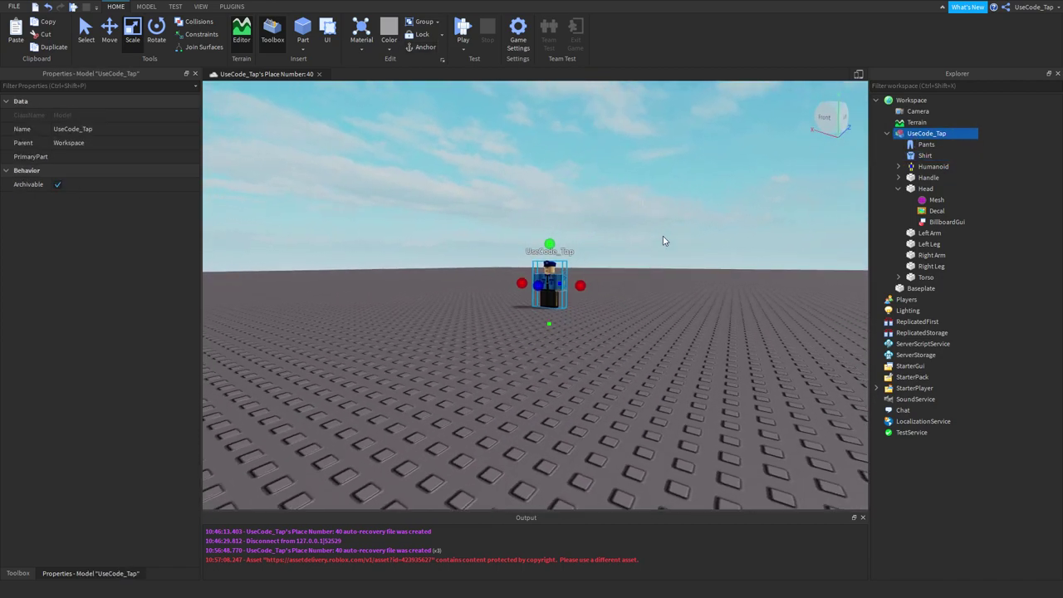
Focus on the cop and orbit around it to view its back and side
key(f)
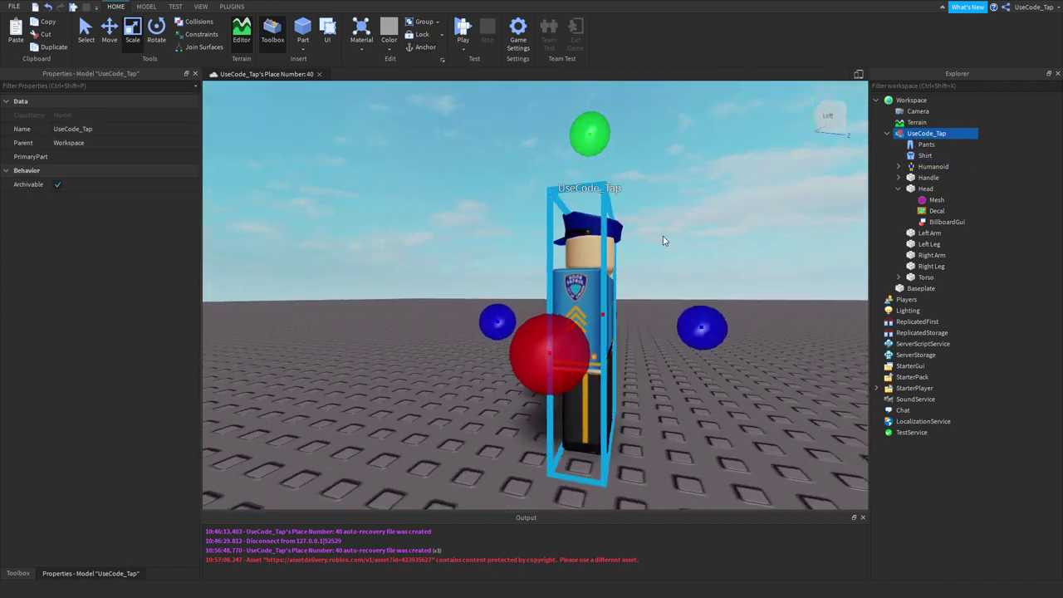
scroll(662, 241, down, 3)
click(582, 235)
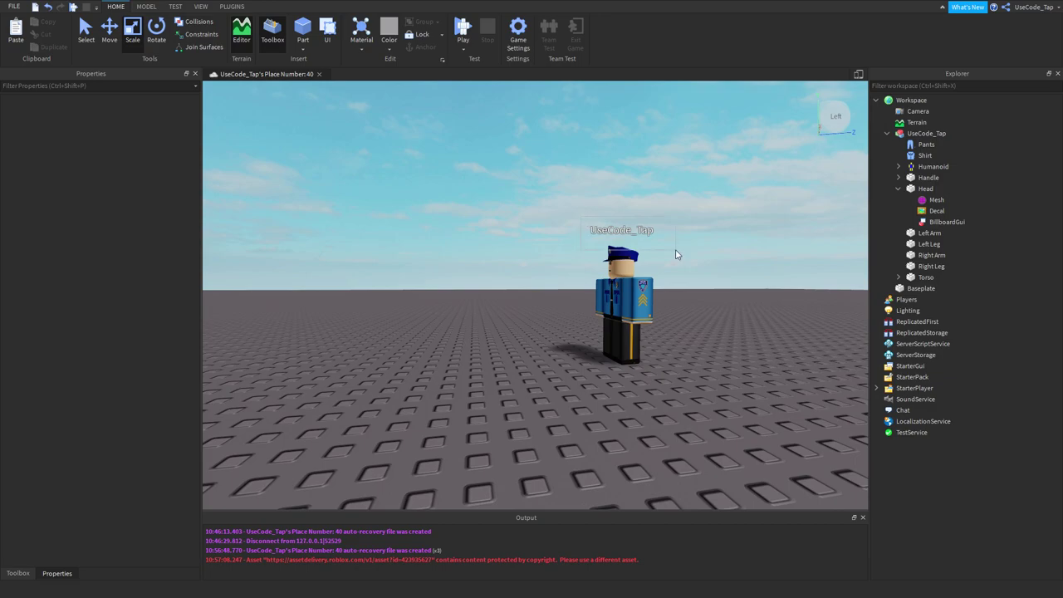
right_drag(675, 255, 458, 261)
scroll(672, 247, up, 5)
click(602, 234)
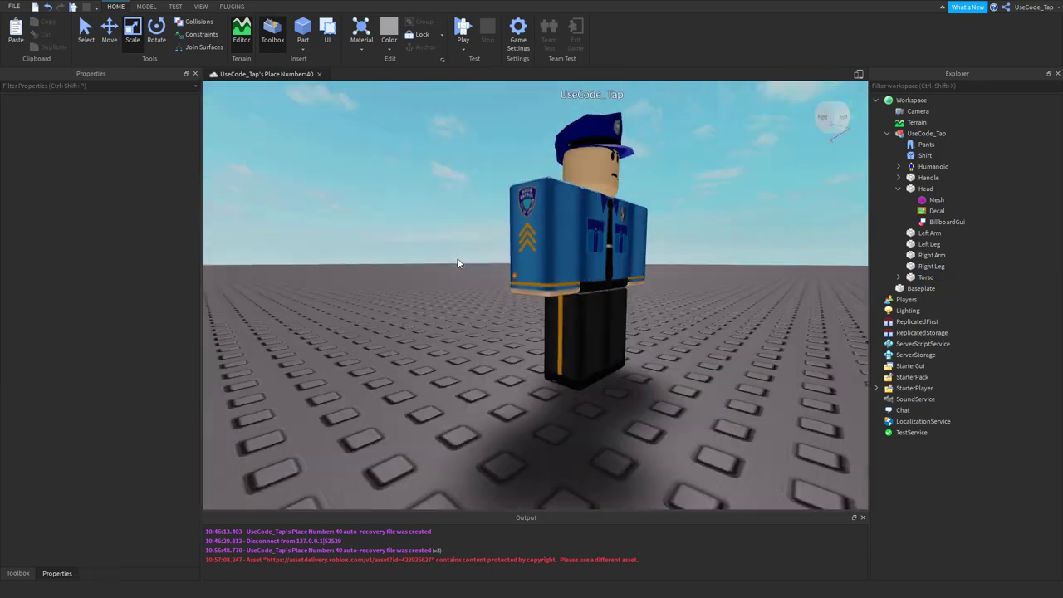
scroll(459, 261, down, 5)
scroll(574, 230, up, 5)
right_drag(574, 229, 574, 233)
scroll(574, 235, down, 2)
scroll(574, 233, down, 2)
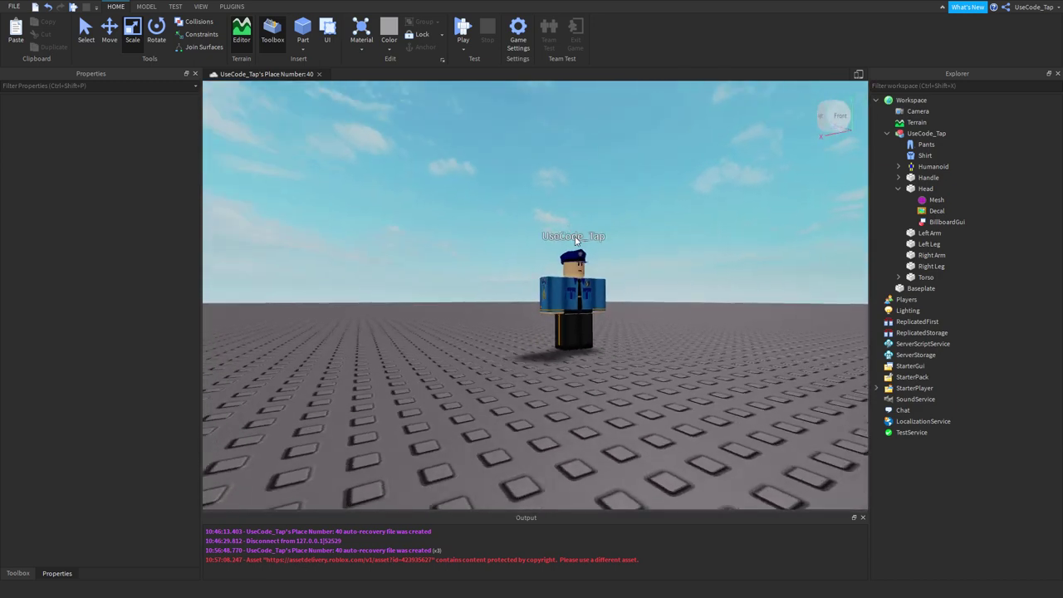
Check the BillboardGui, Pants and Terrain, then rename the cop model to a blank name
click(946, 222)
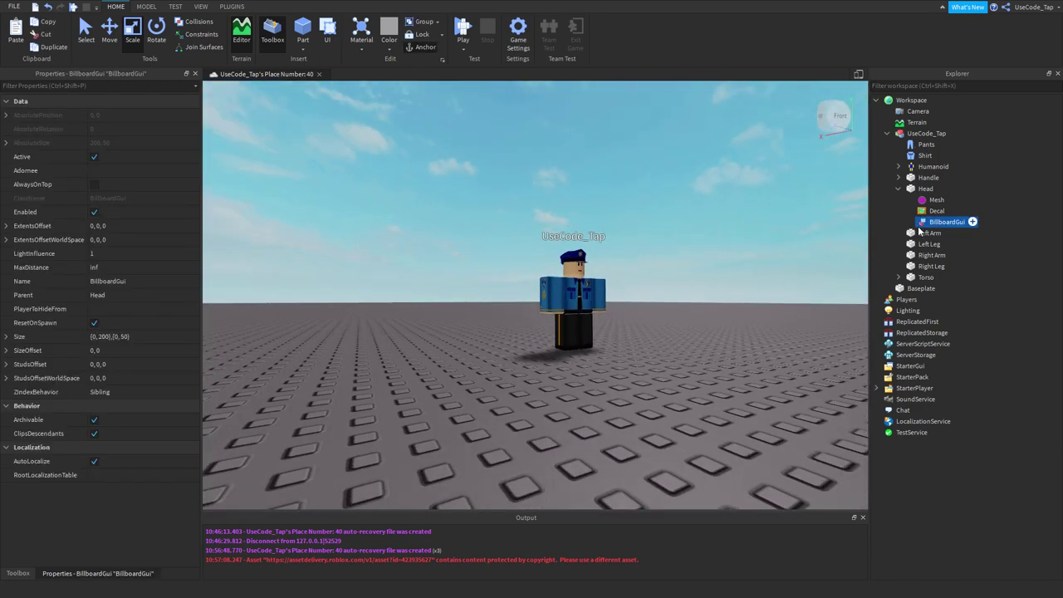
click(926, 144)
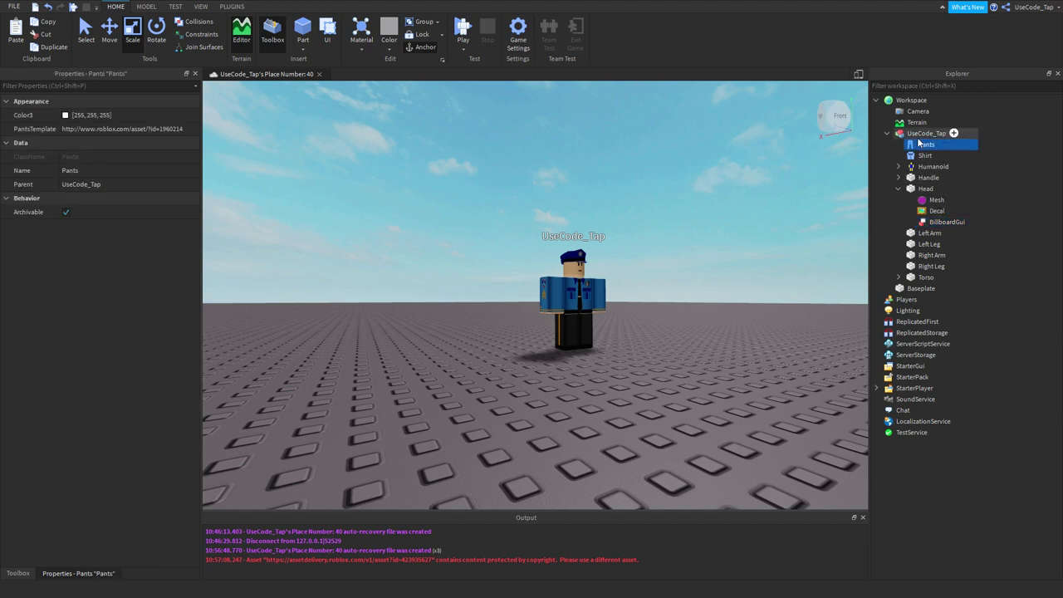
click(917, 122)
click(899, 133)
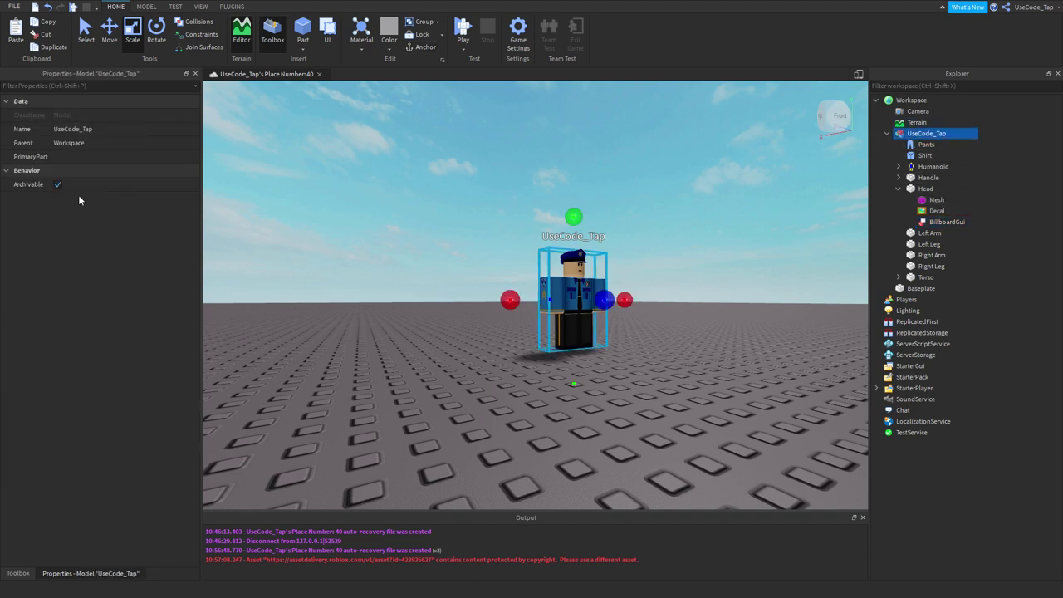
click(83, 155)
click(240, 134)
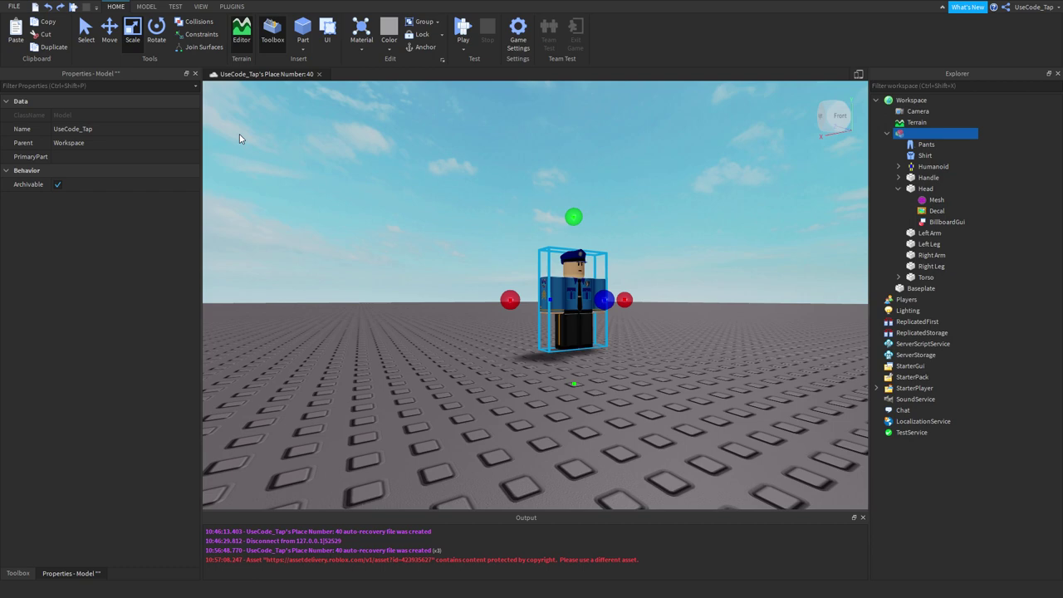
key(f)
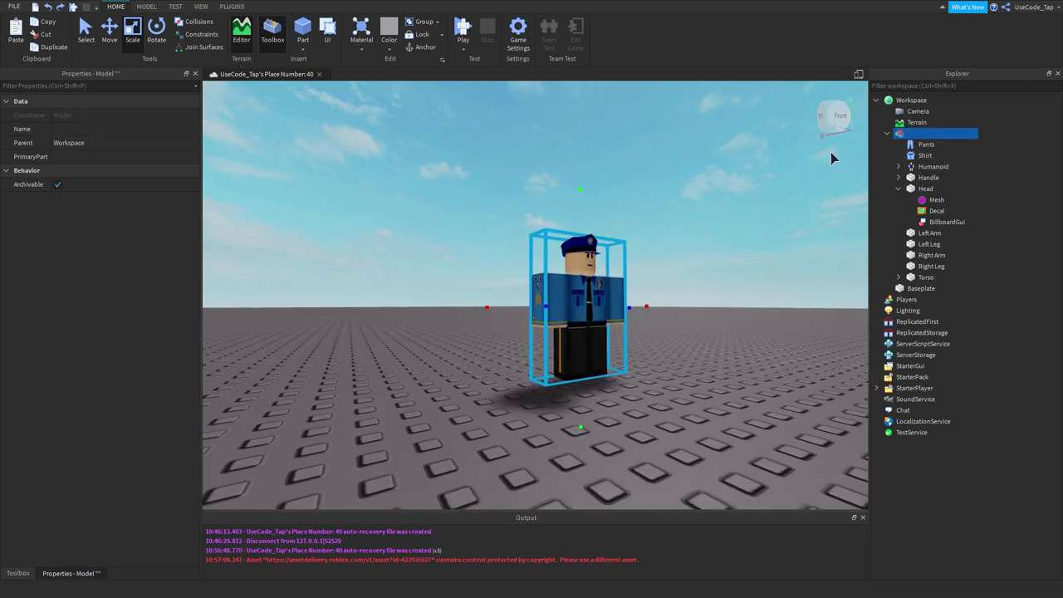
click(947, 222)
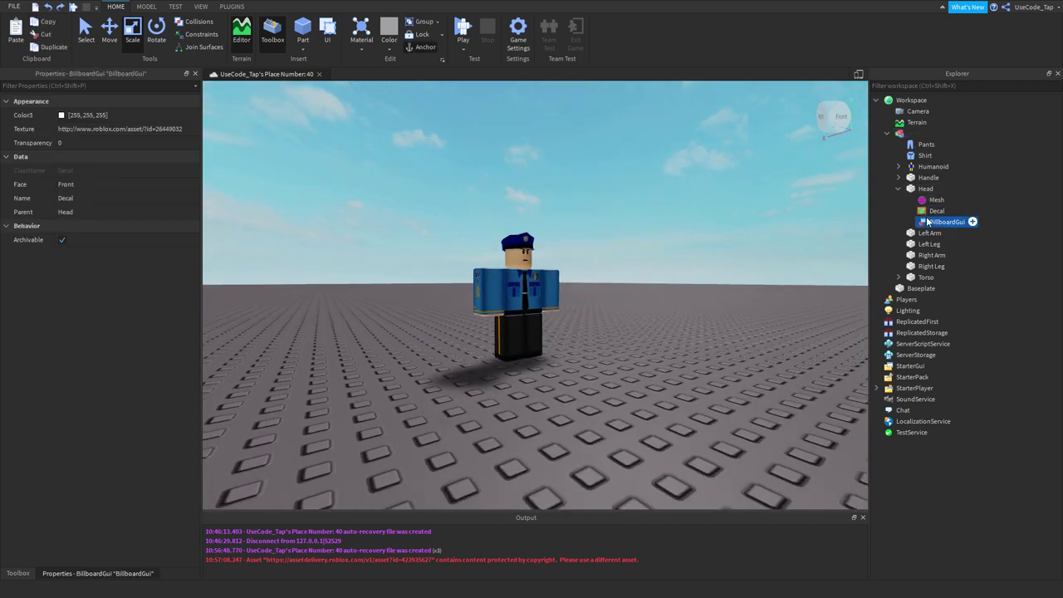
Add a TextLabel inside the BillboardGui by searching 'text'
click(970, 222)
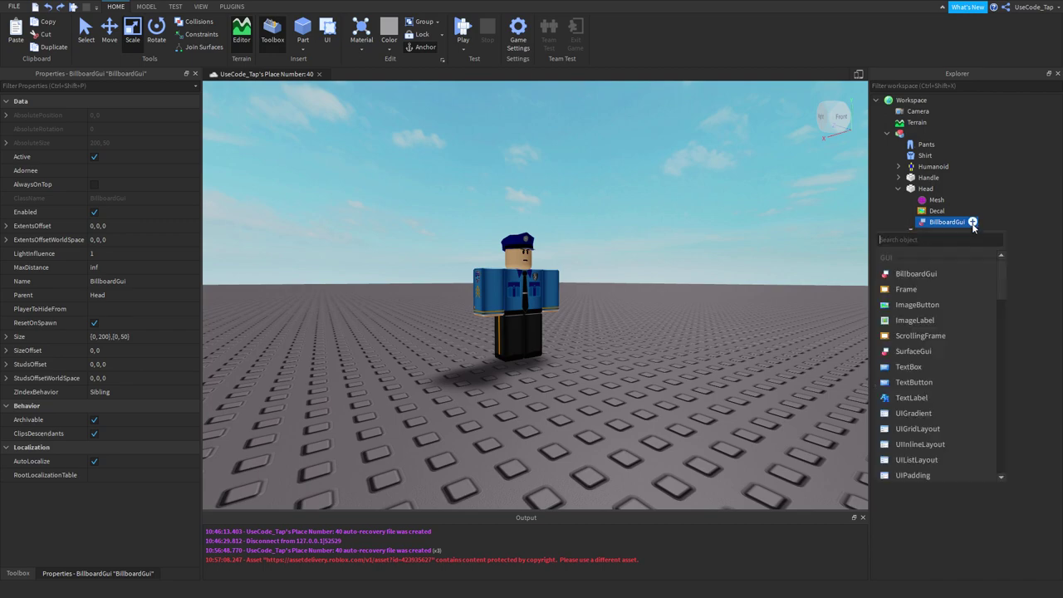
text(text)
click(901, 306)
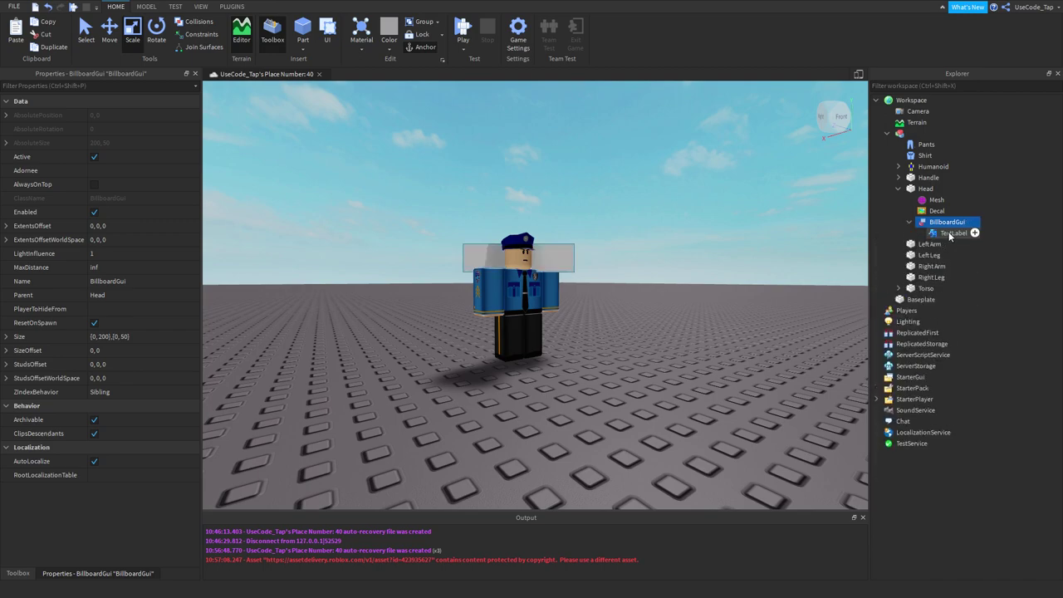
scroll(808, 218, up, 2)
scroll(807, 218, down, 6)
click(807, 217)
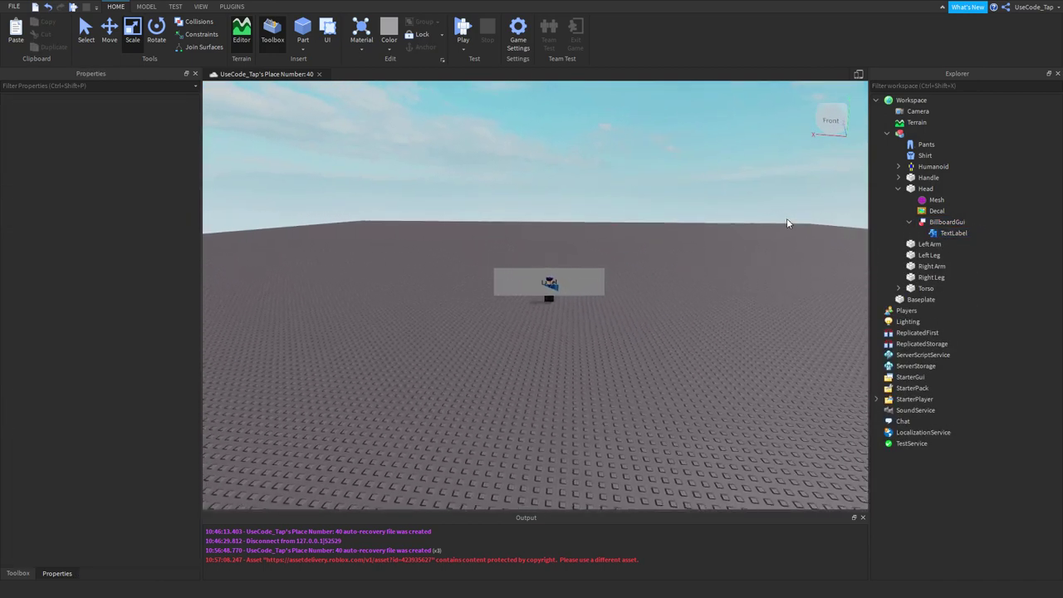
Zoom and orbit the viewport to find the grey 'Label' box above the cop
scroll(582, 269, up, 3)
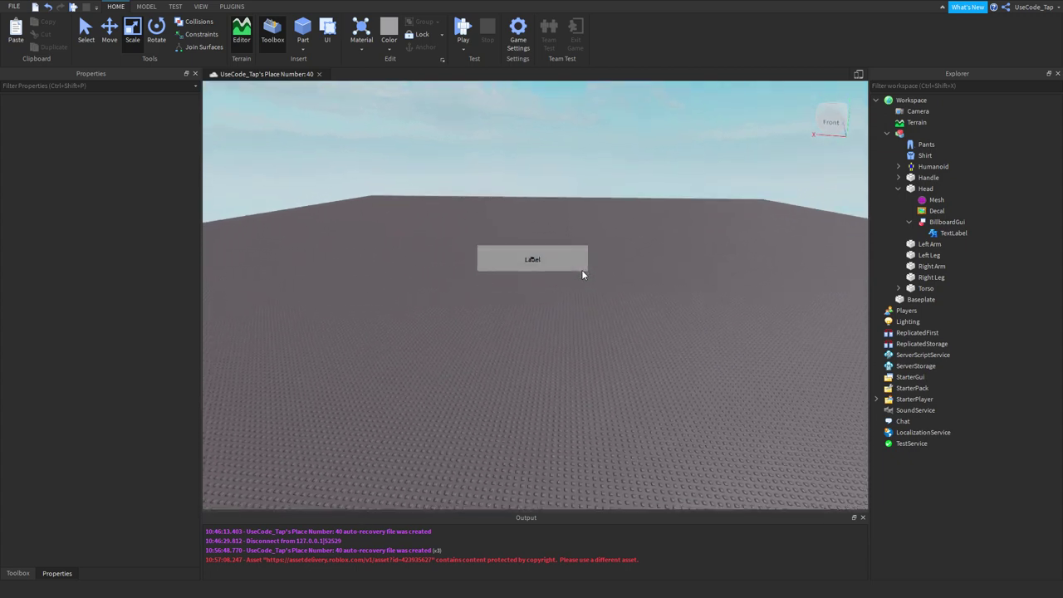
scroll(581, 269, down, 1)
right_drag(581, 269, 582, 269)
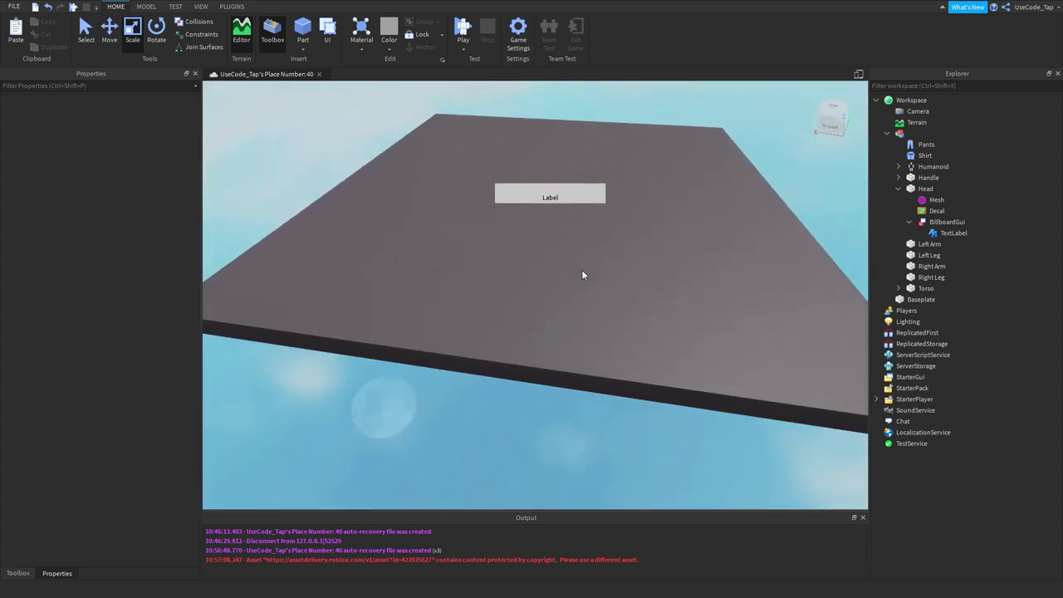
scroll(582, 275, down, 5)
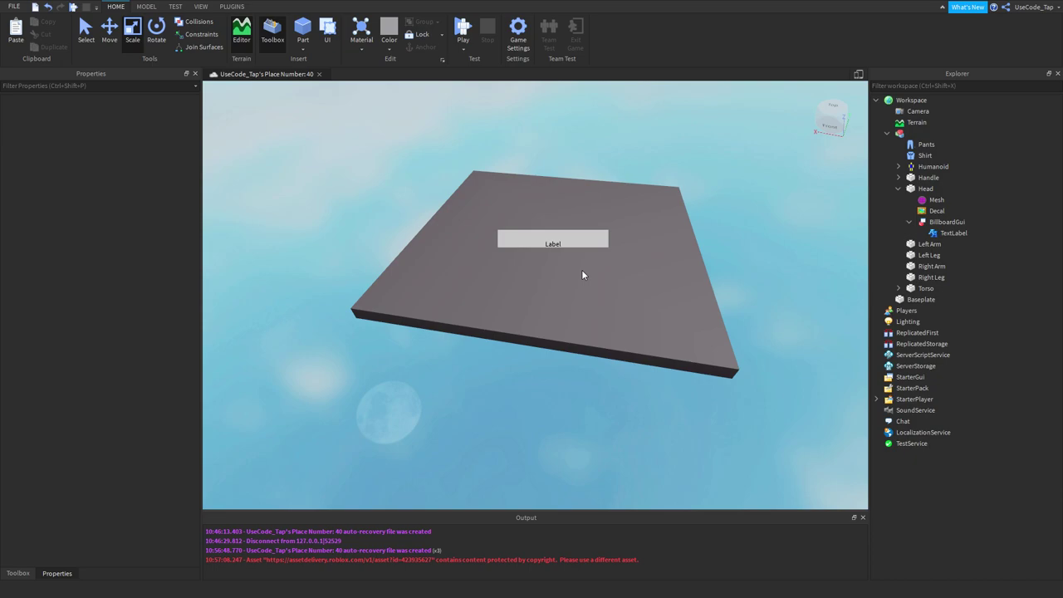
scroll(582, 275, up, 10)
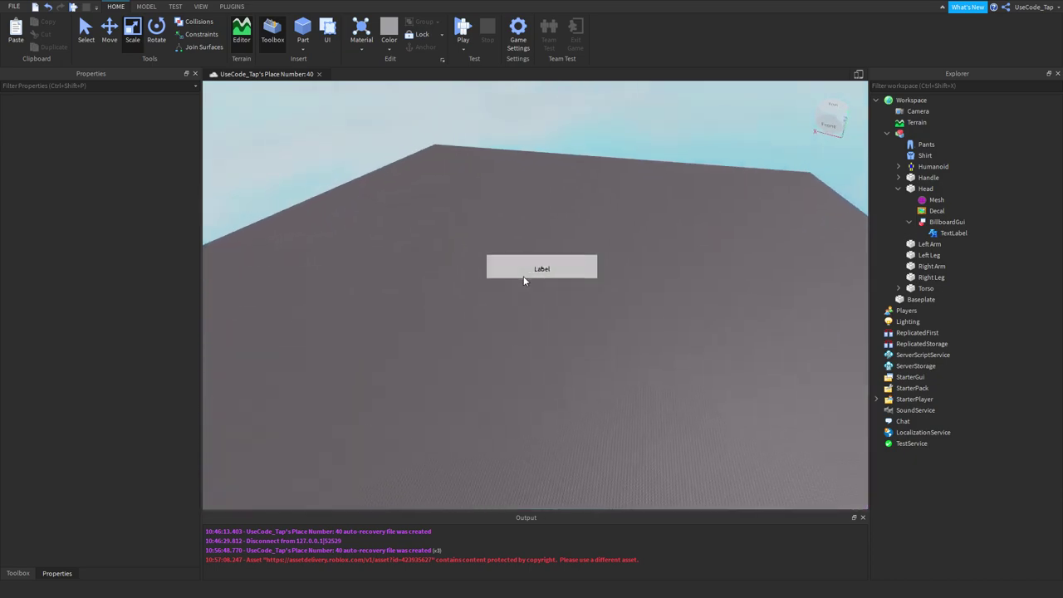
scroll(524, 281, up, 5)
right_drag(523, 281, 524, 279)
scroll(522, 276, down, 5)
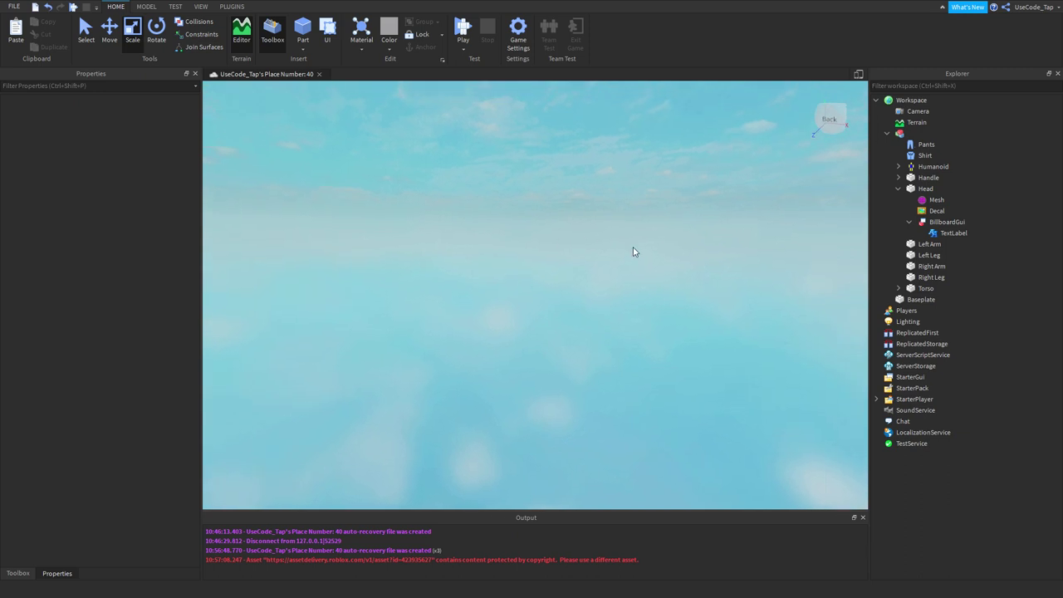
right_drag(633, 256, 635, 256)
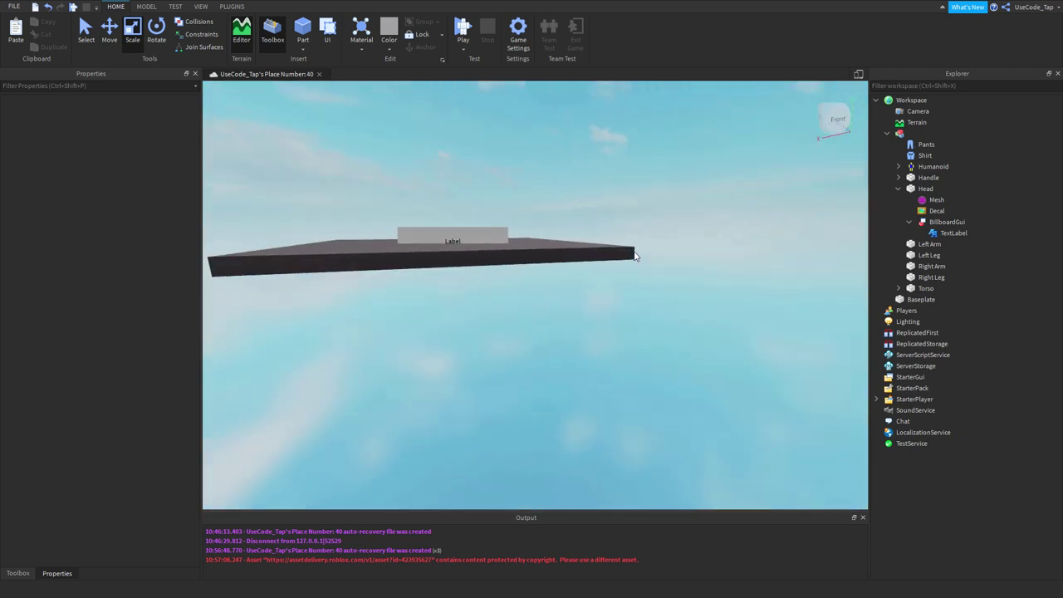
click(462, 246)
click(510, 257)
middle_drag(510, 256, 618, 264)
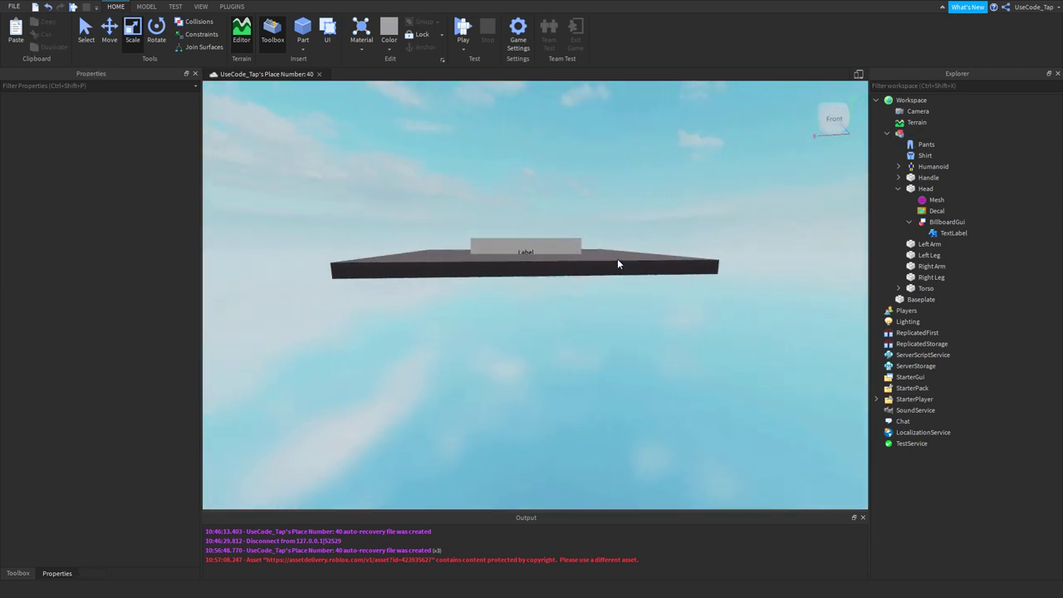
scroll(617, 258, up, 10)
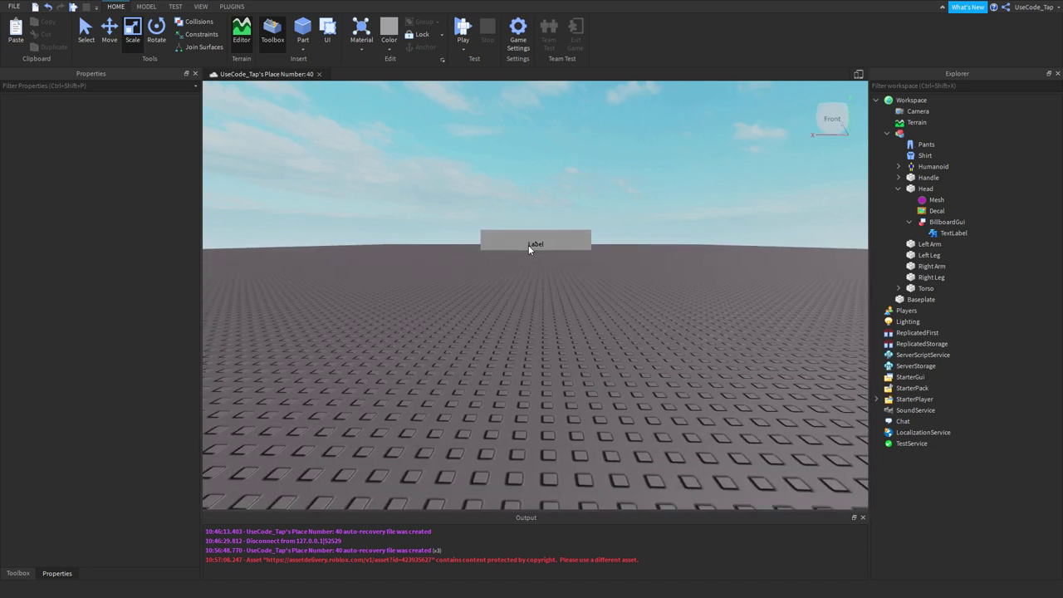
scroll(529, 245, up, 10)
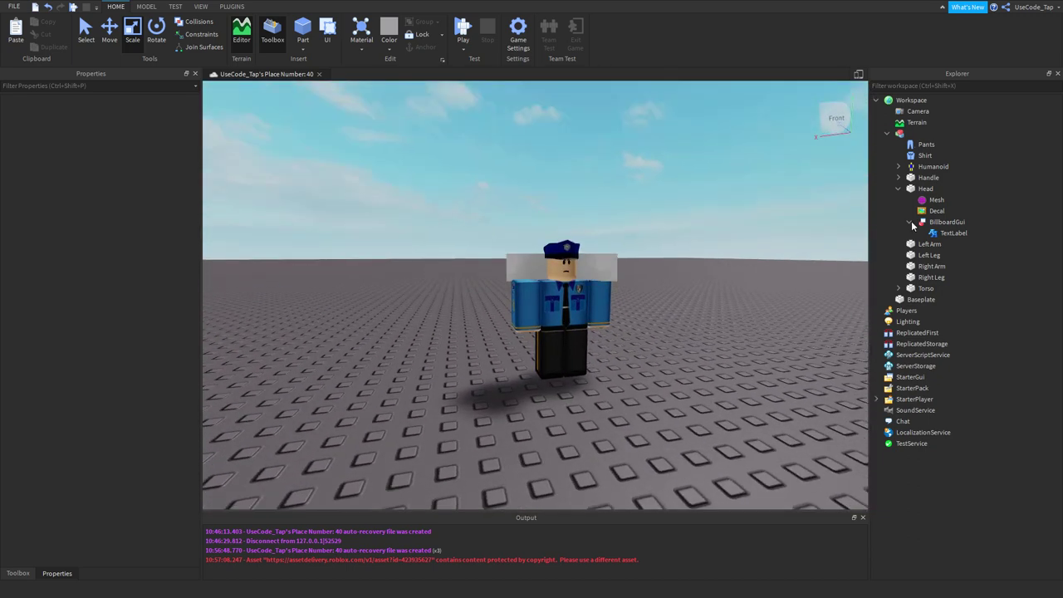
Set the BillboardGui's MaxDistance to 50
click(938, 222)
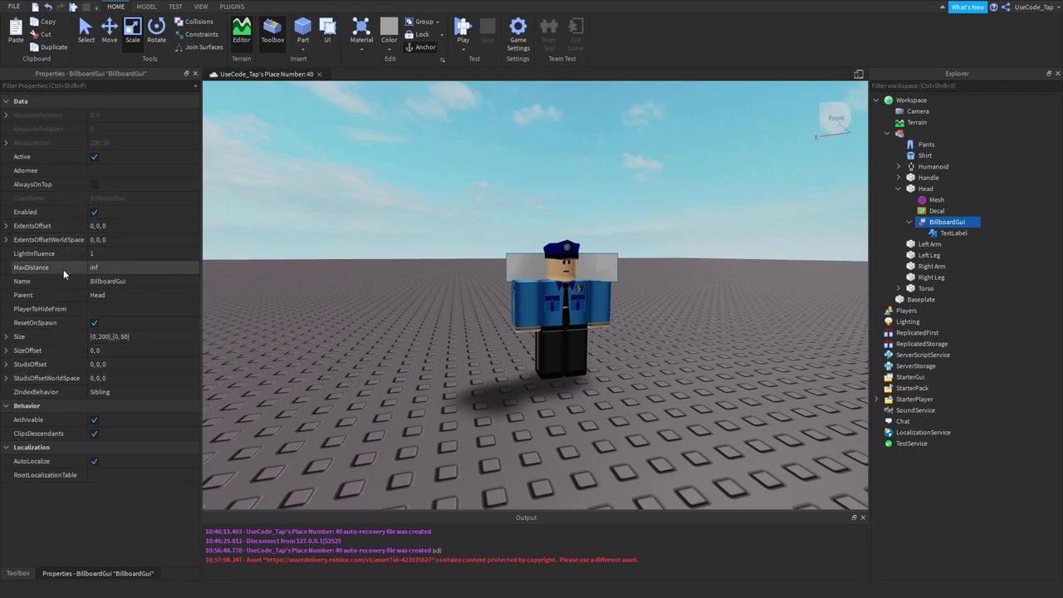
click(114, 267)
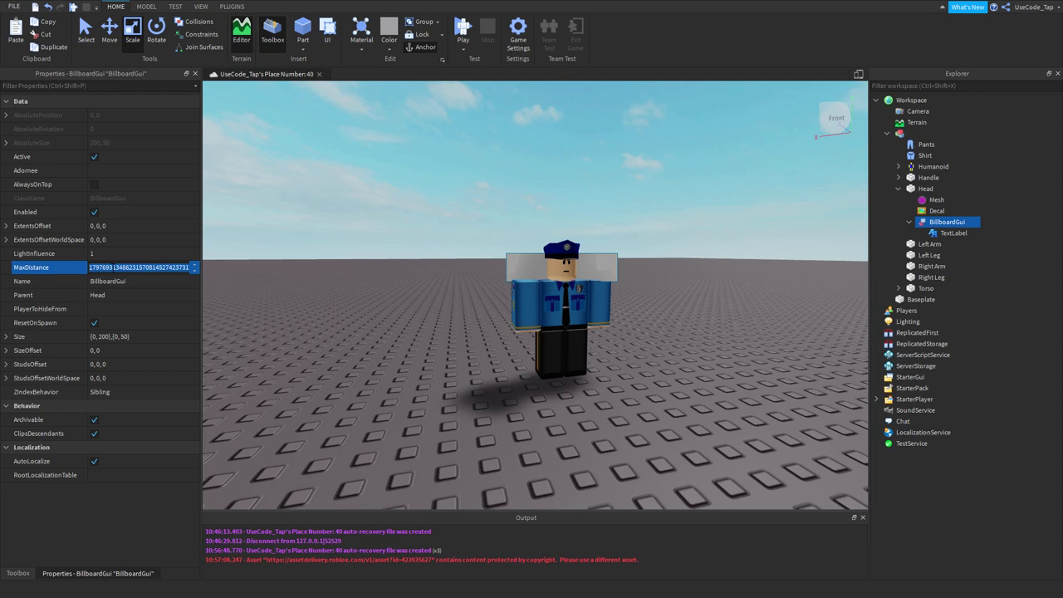
key(BackSpace)
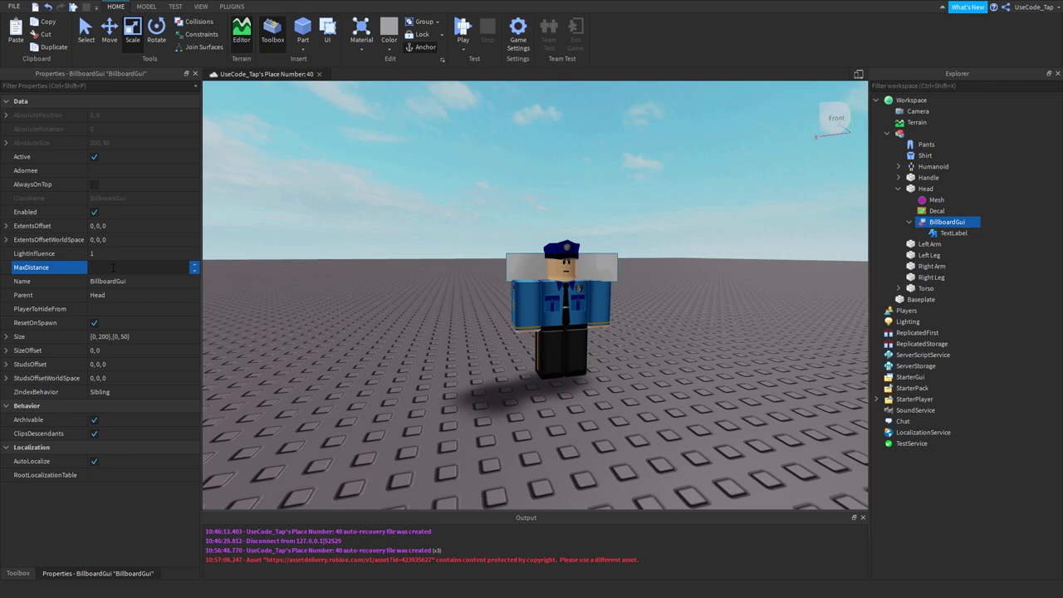
text(50)
key(Return)
click(314, 277)
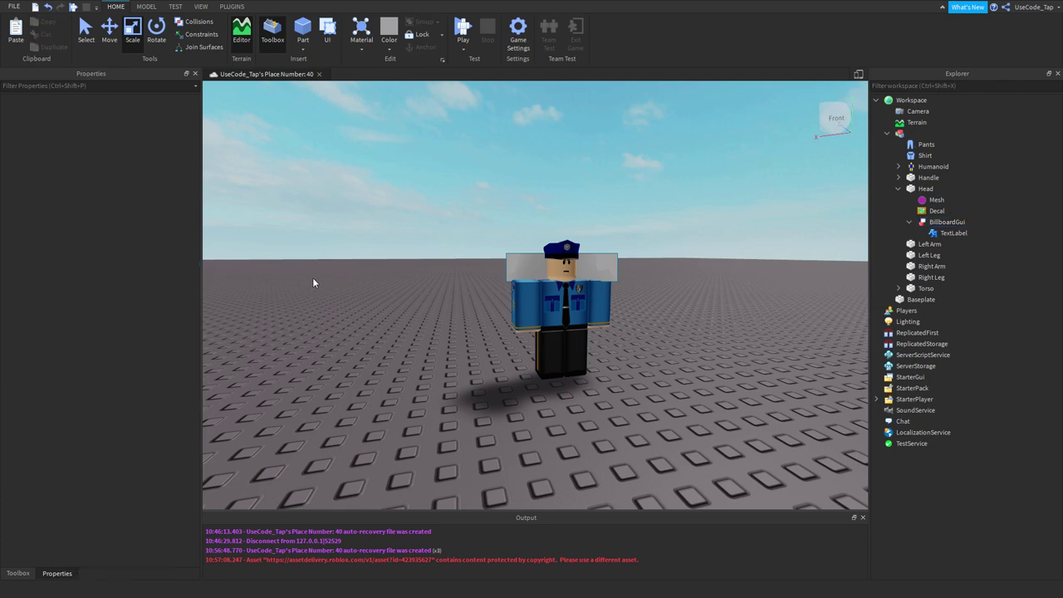
Zoom in on the cop and select the TextLabel to view its {0,200},{0,50} Size
scroll(323, 277, down, 10)
right_drag(574, 333, 545, 314)
scroll(545, 313, up, 3)
scroll(545, 314, up, 3)
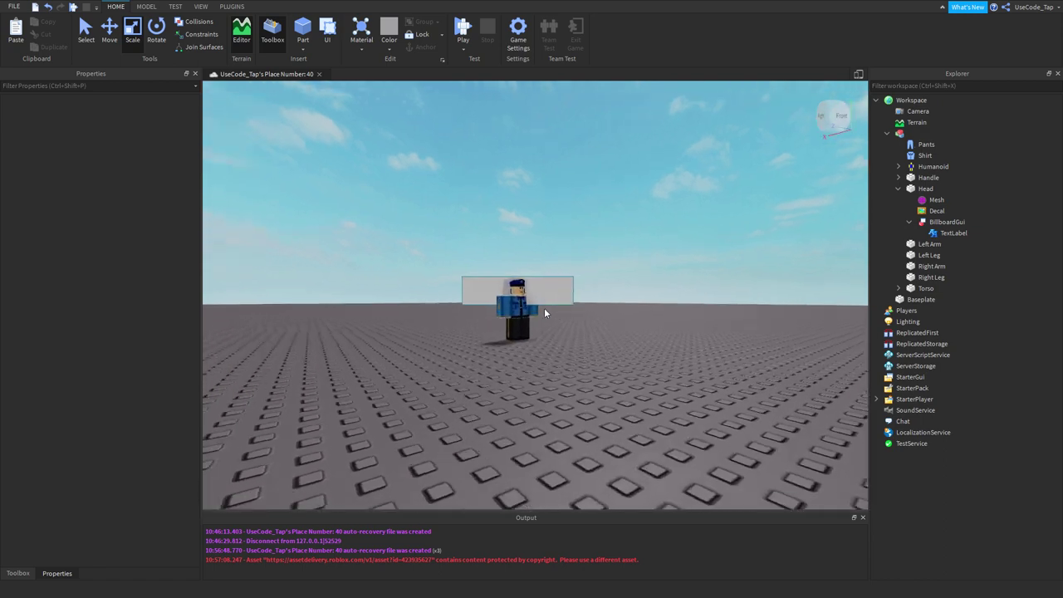
click(545, 312)
click(936, 235)
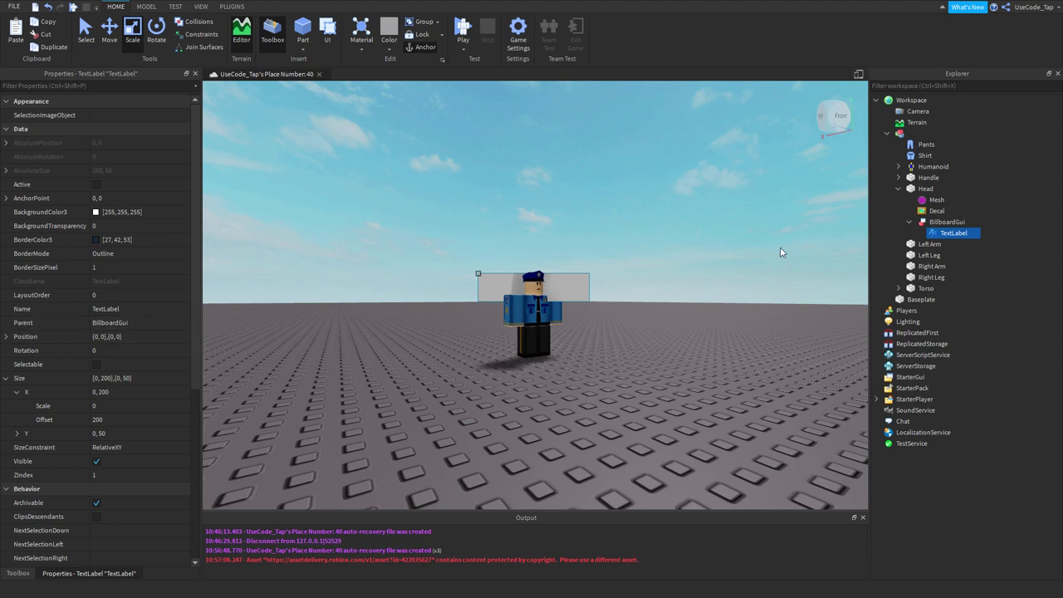
Compare the BillboardGui and TextLabel properties in Explorer
mouse_move(944, 237)
click(947, 222)
scroll(678, 258, up, 5)
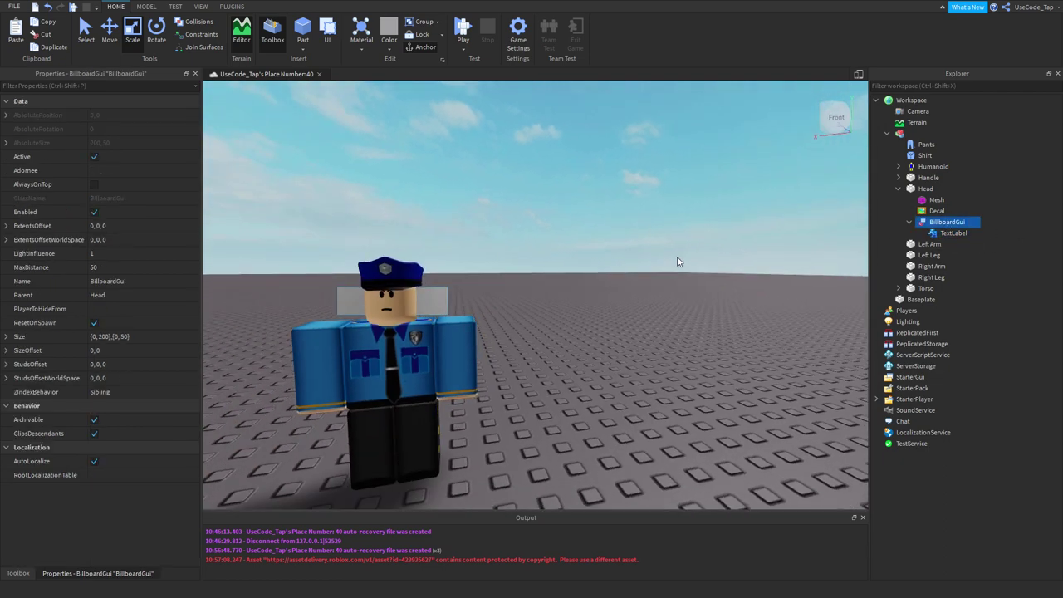
scroll(678, 261, down, 5)
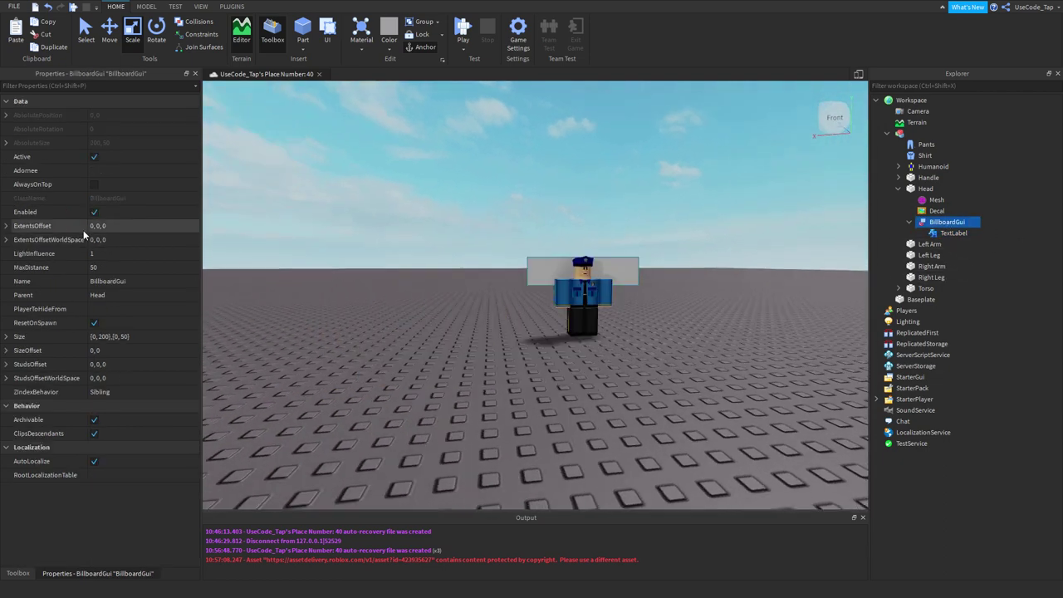
click(953, 233)
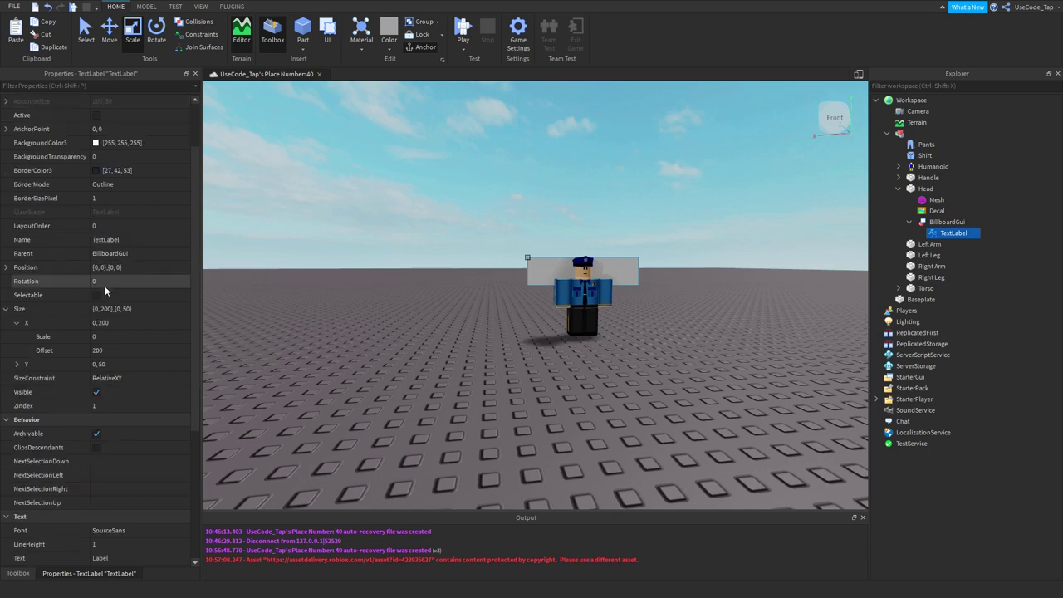
scroll(558, 335, up, 3)
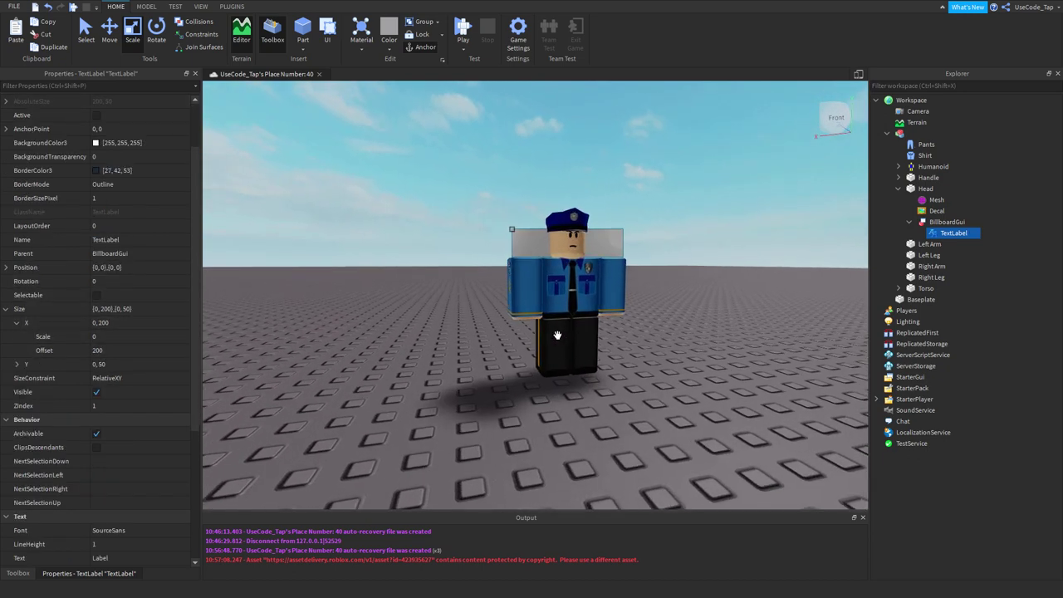
scroll(548, 334, up, 3)
scroll(548, 334, down, 2)
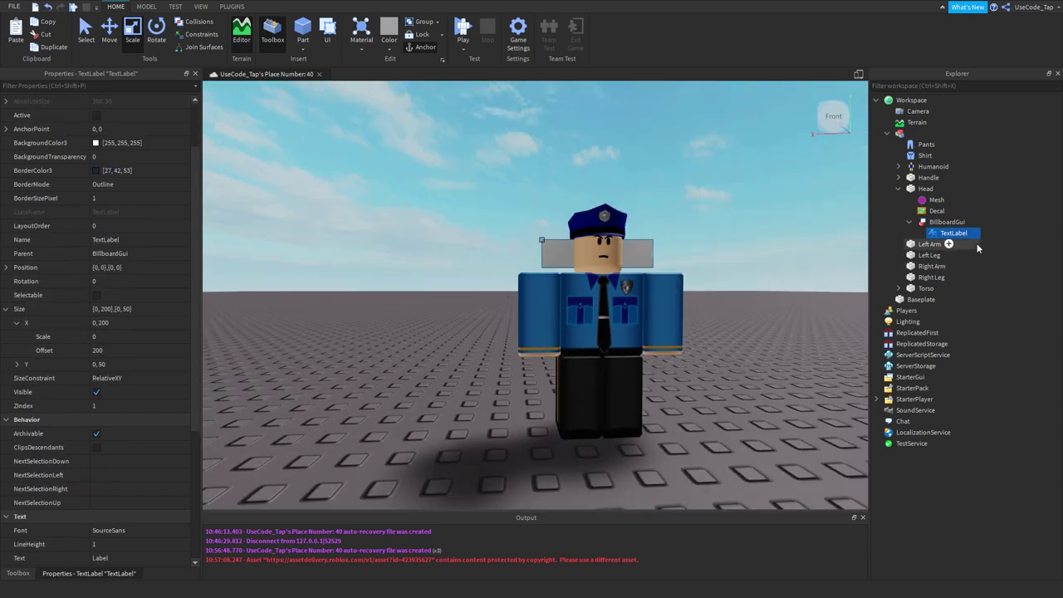
click(947, 221)
click(954, 233)
Set the TextLabel Size to scale 1, offset 0 on both X and Y
click(114, 419)
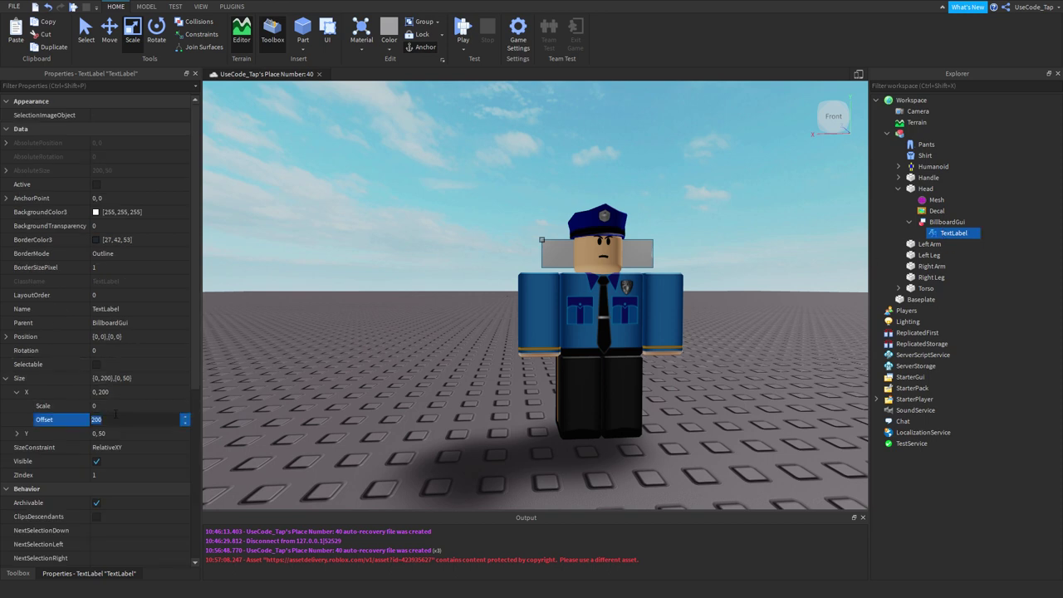
click(134, 408)
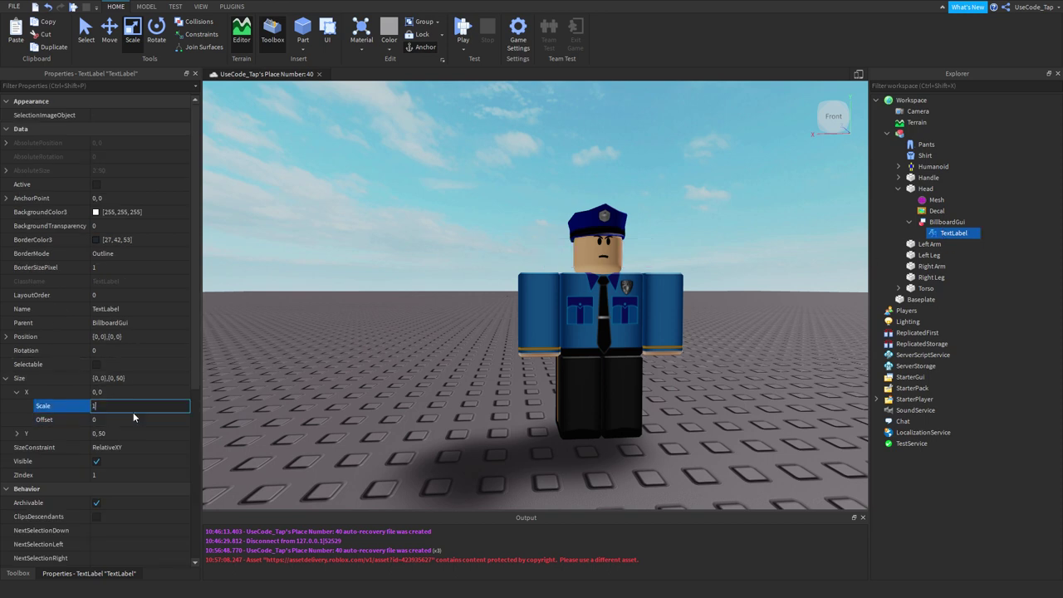
text(1)
key(Return)
click(148, 434)
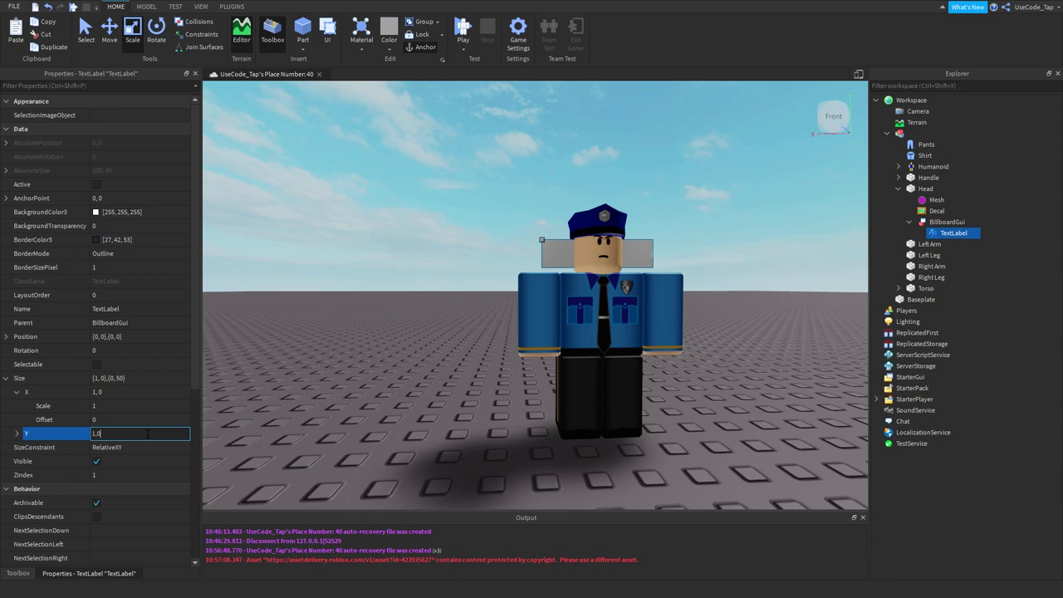
key(Return)
scroll(338, 336, down, 3)
click(927, 223)
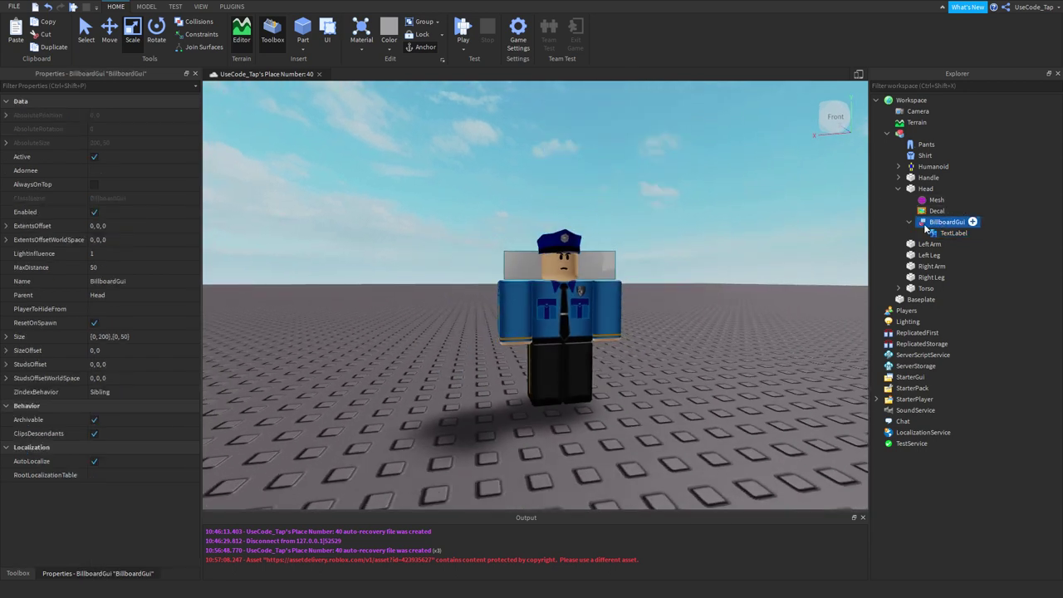
click(14, 352)
click(7, 337)
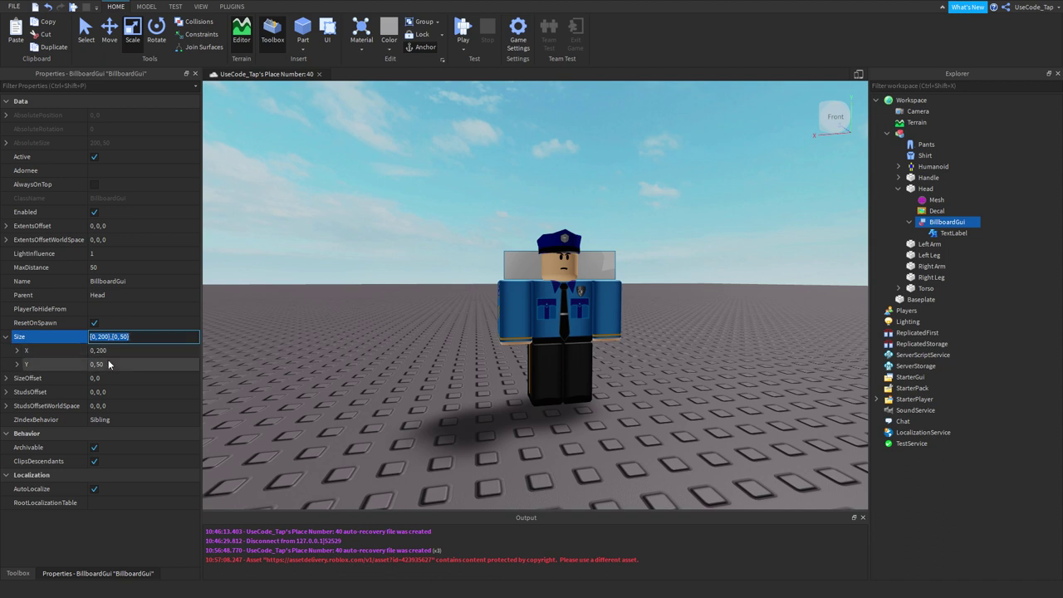
click(17, 350)
double_click(103, 391)
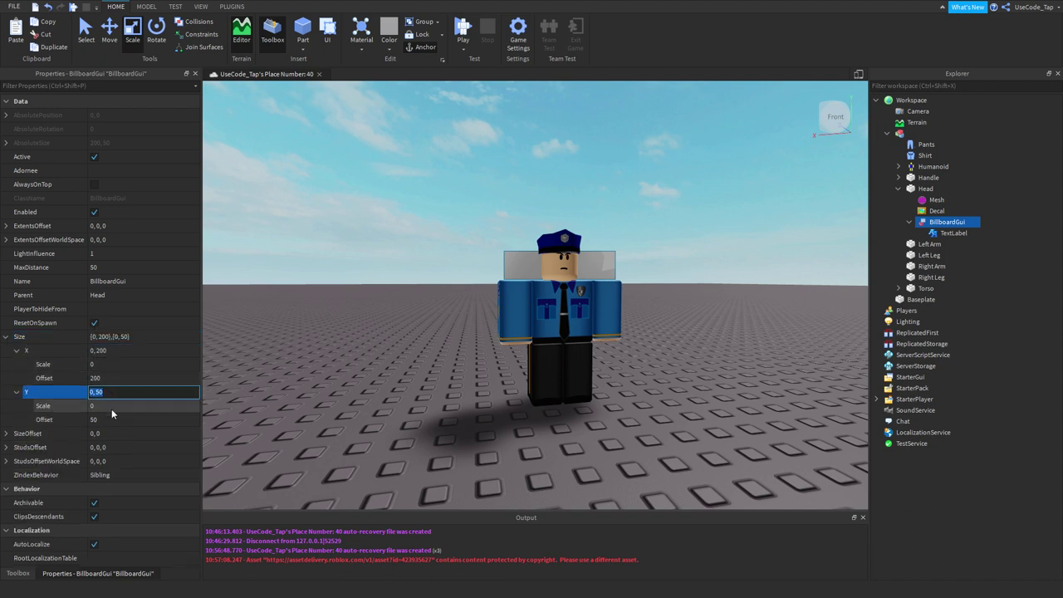
click(131, 419)
text(200)
key(Return)
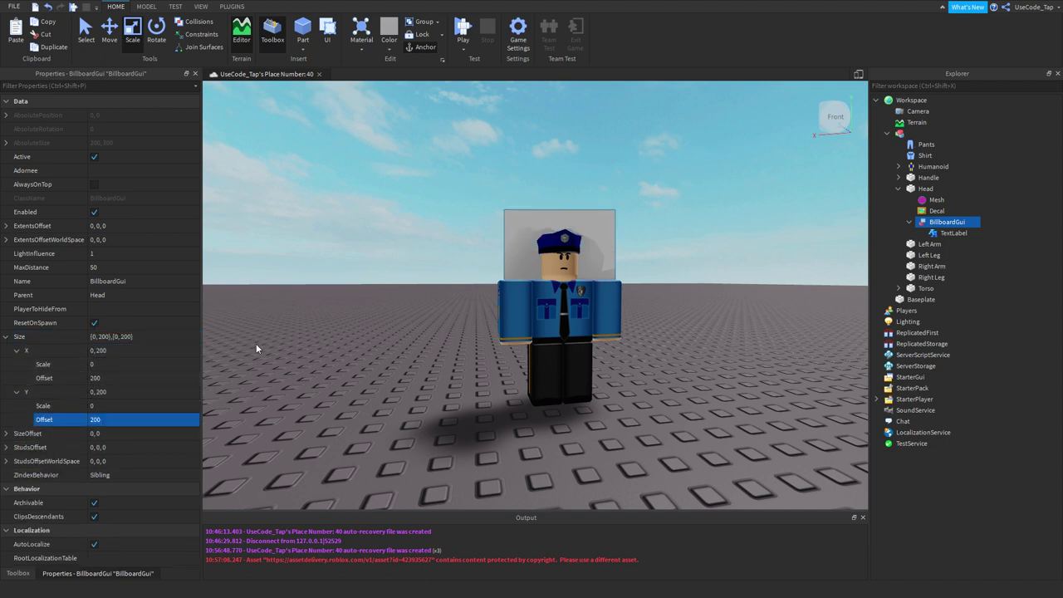
key(f)
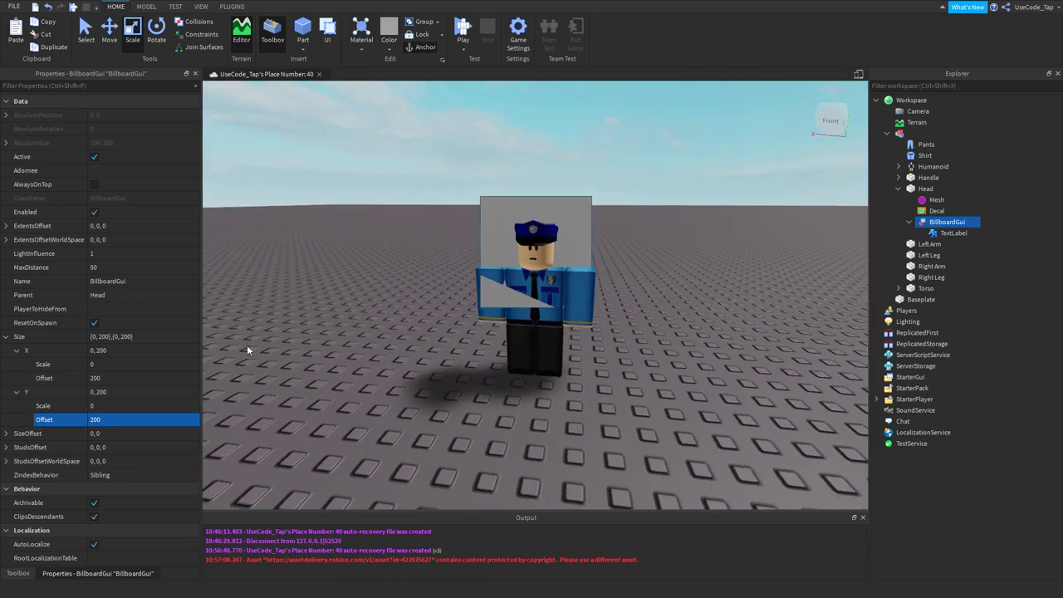
click(109, 419)
text(50)
key(Return)
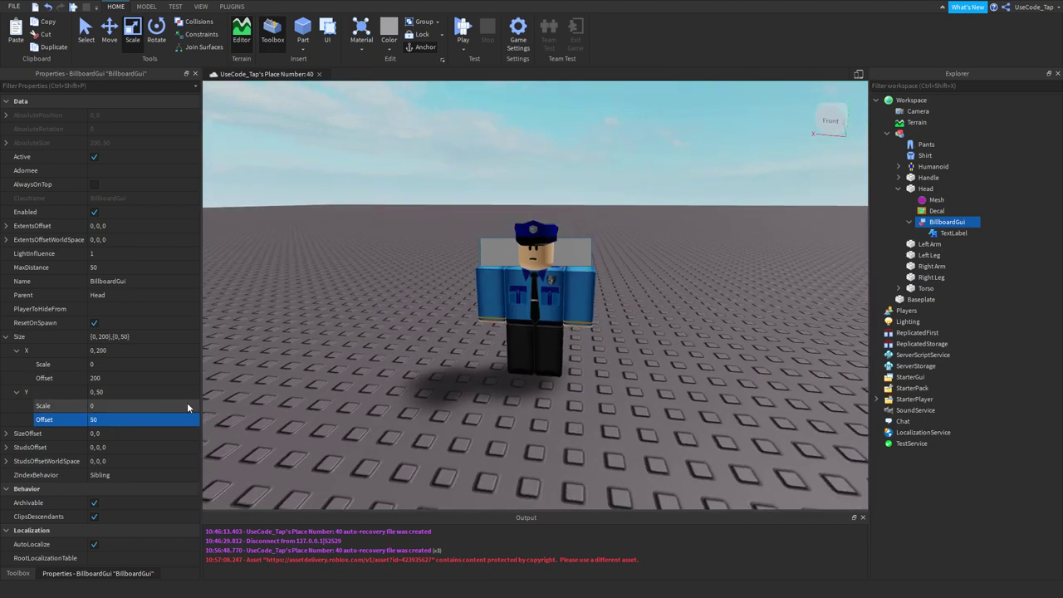
key(f)
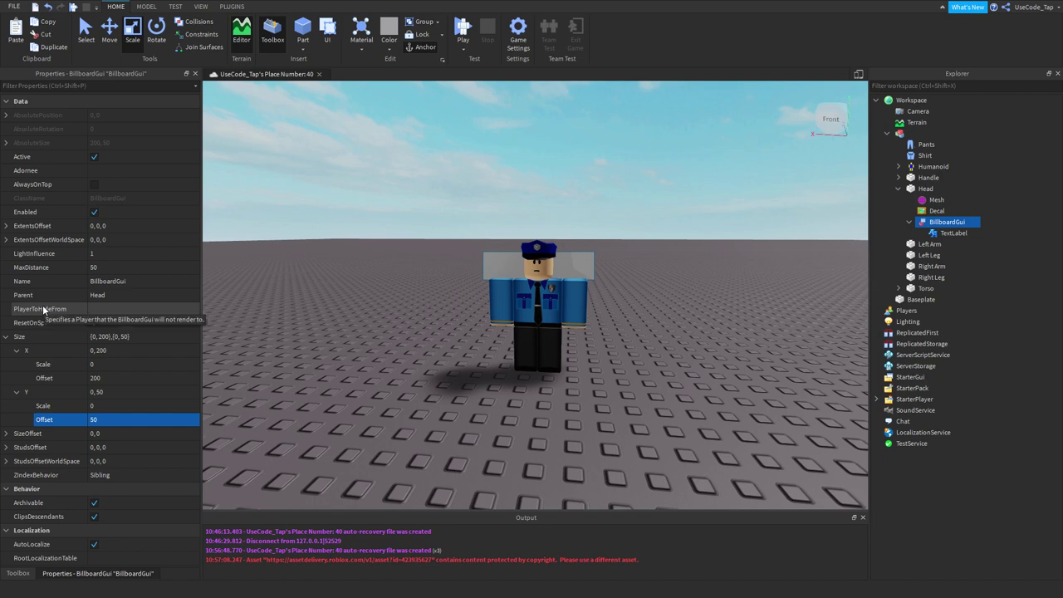
scroll(268, 163, up, 3)
scroll(567, 180, down, 4)
click(567, 180)
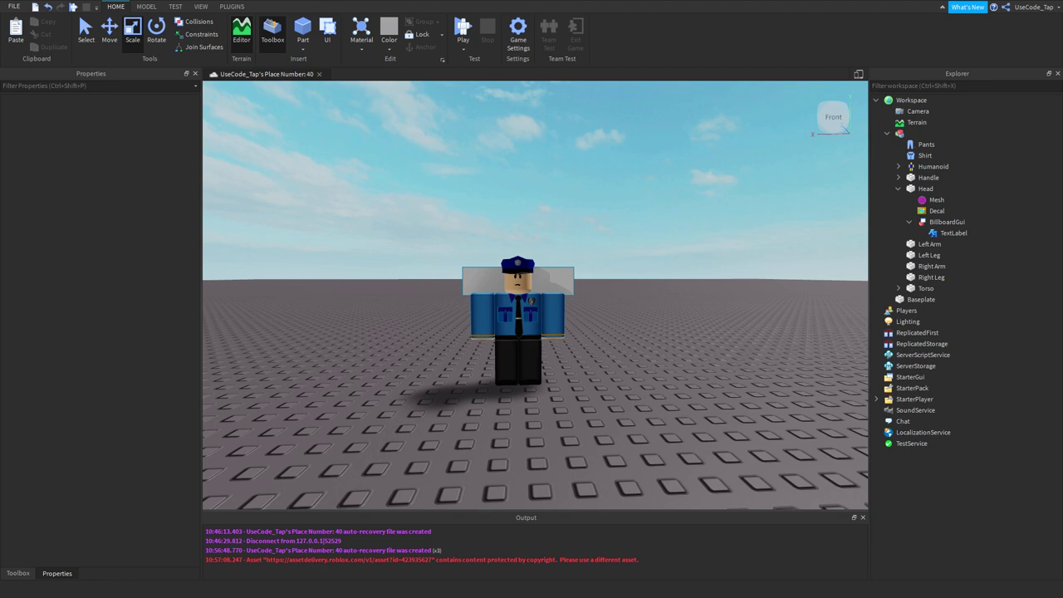
Move the BillboardGui out into Workspace and set its Adornee to the cop's Head
click(945, 221)
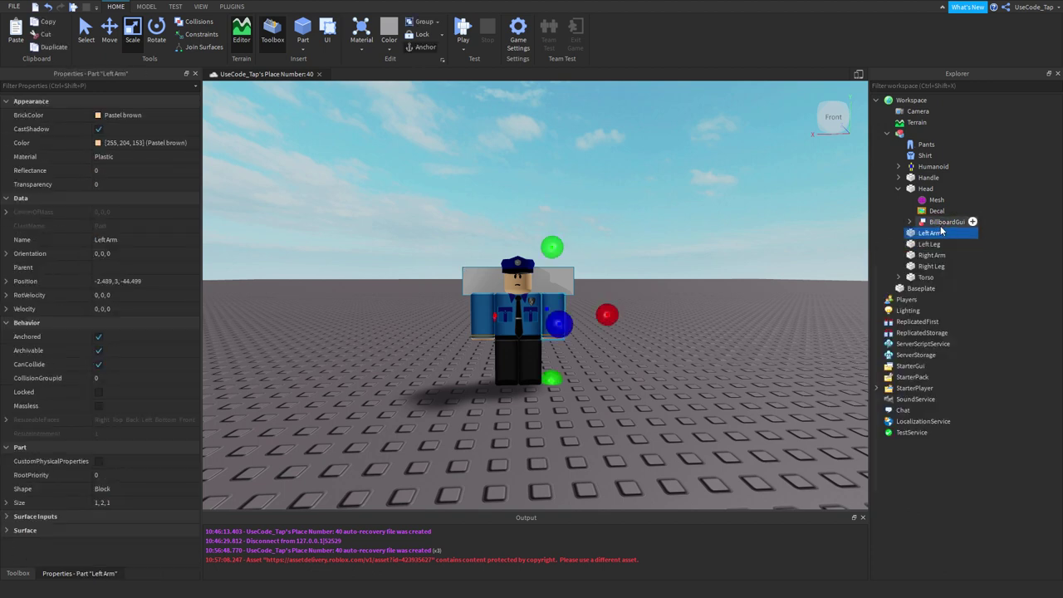
click(947, 233)
click(934, 223)
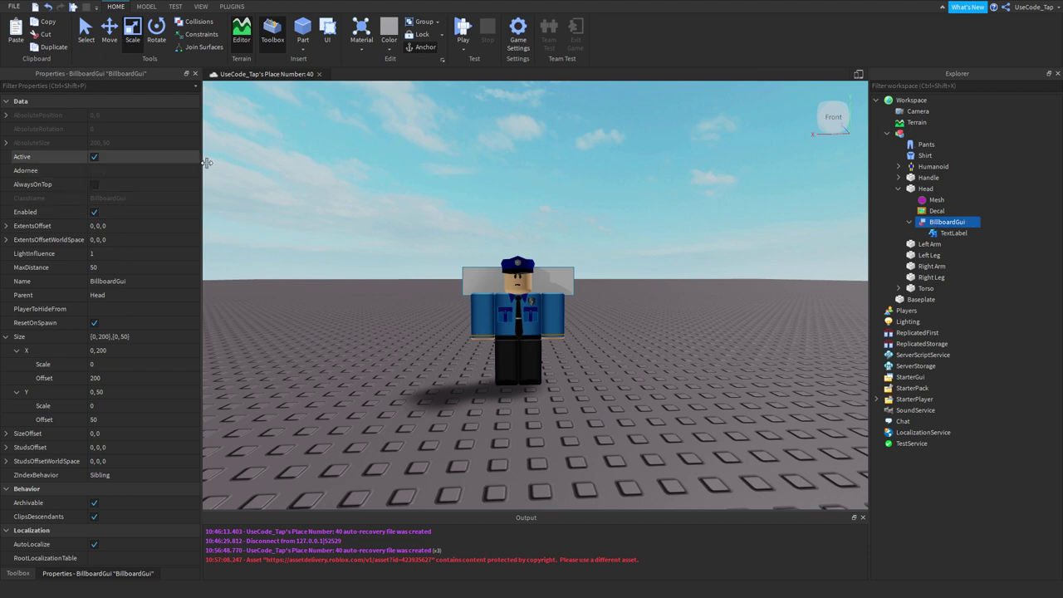
drag(944, 222, 905, 101)
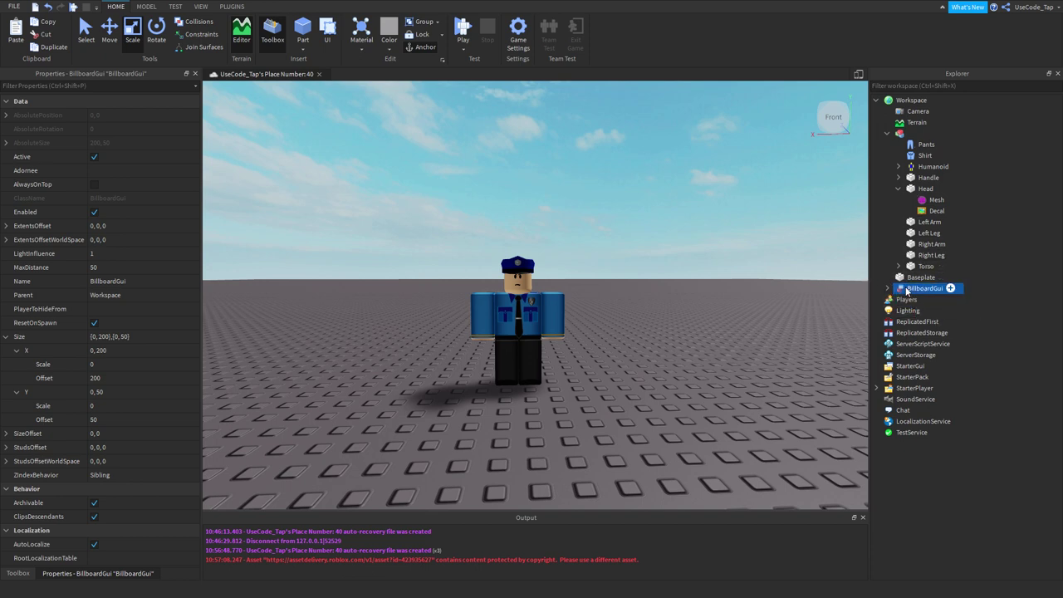
click(117, 170)
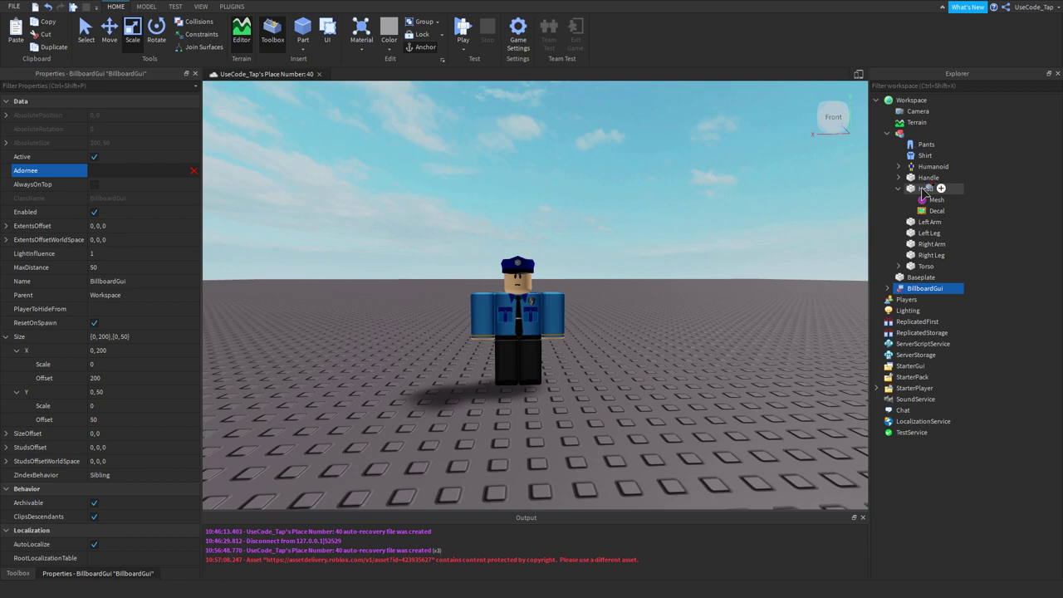
click(929, 188)
right_drag(711, 261, 711, 262)
click(711, 261)
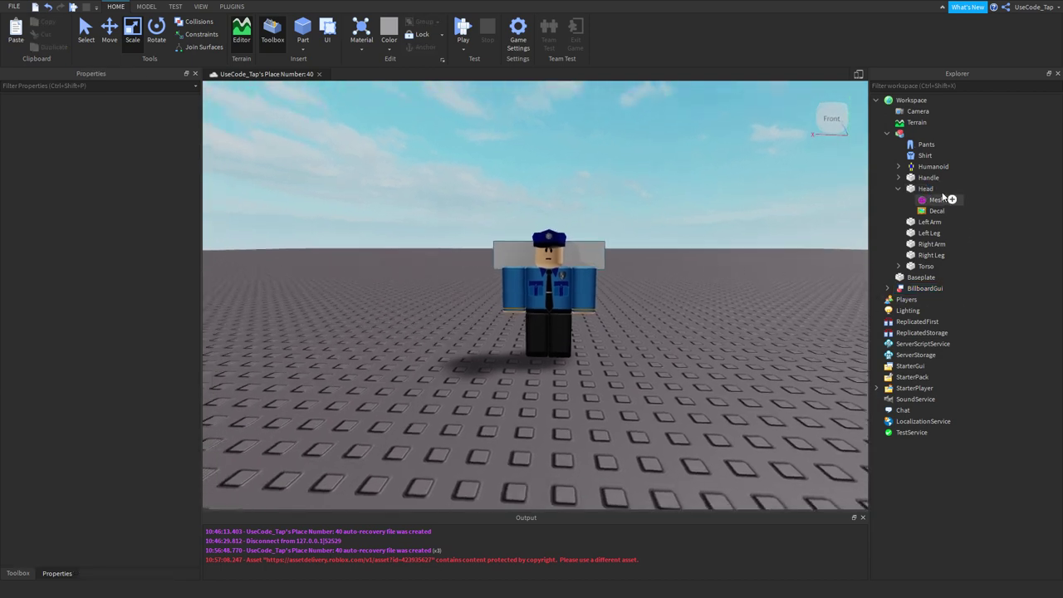
Orbit around the cop, check the BillboardGui's properties, then drag it back into the Head
right_drag(675, 227, 676, 226)
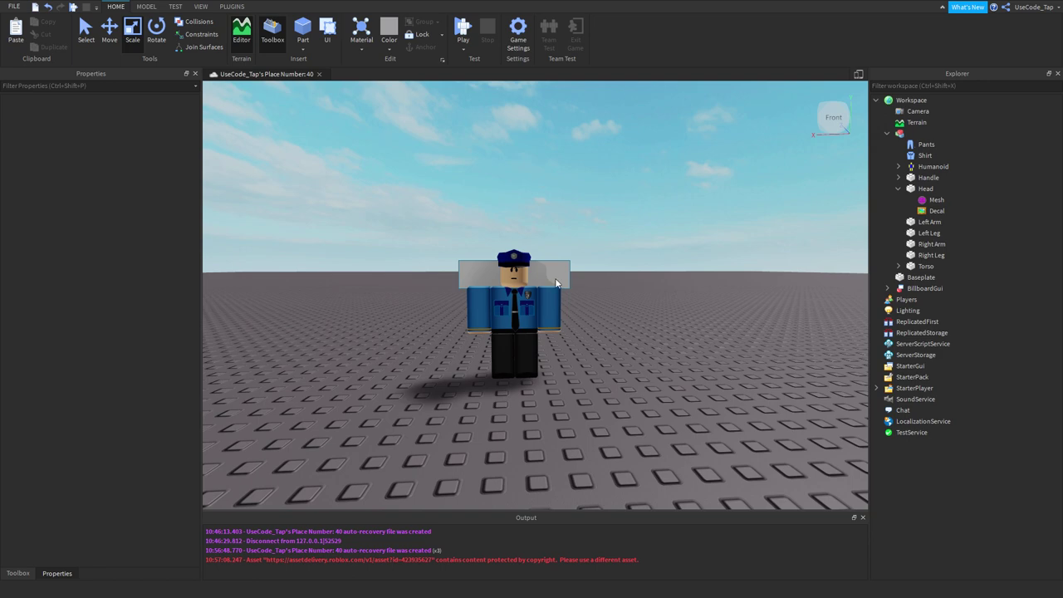
right_drag(575, 275, 576, 275)
right_drag(590, 223, 597, 219)
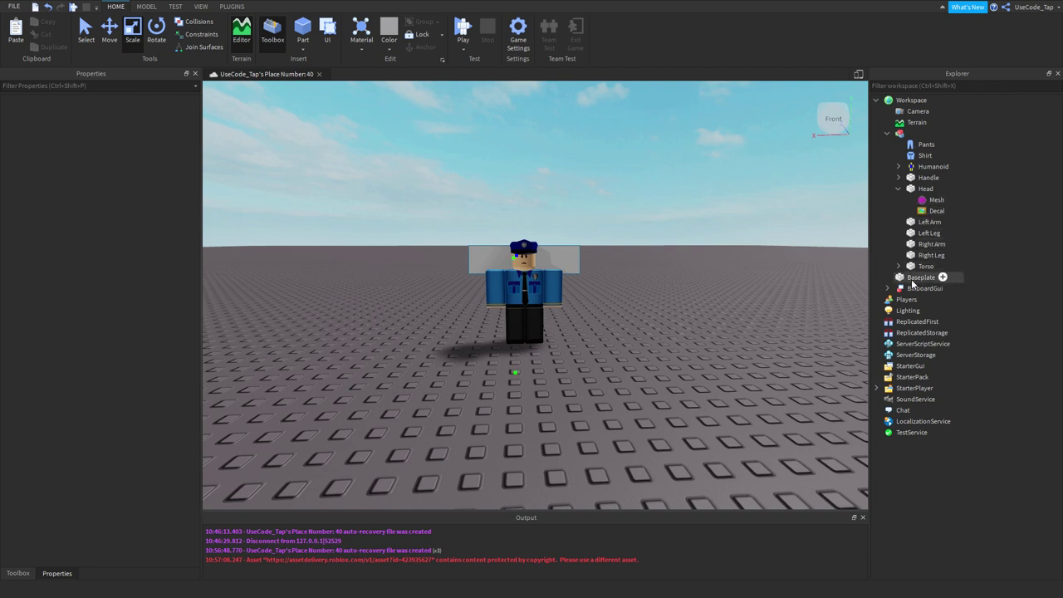
click(920, 277)
click(727, 260)
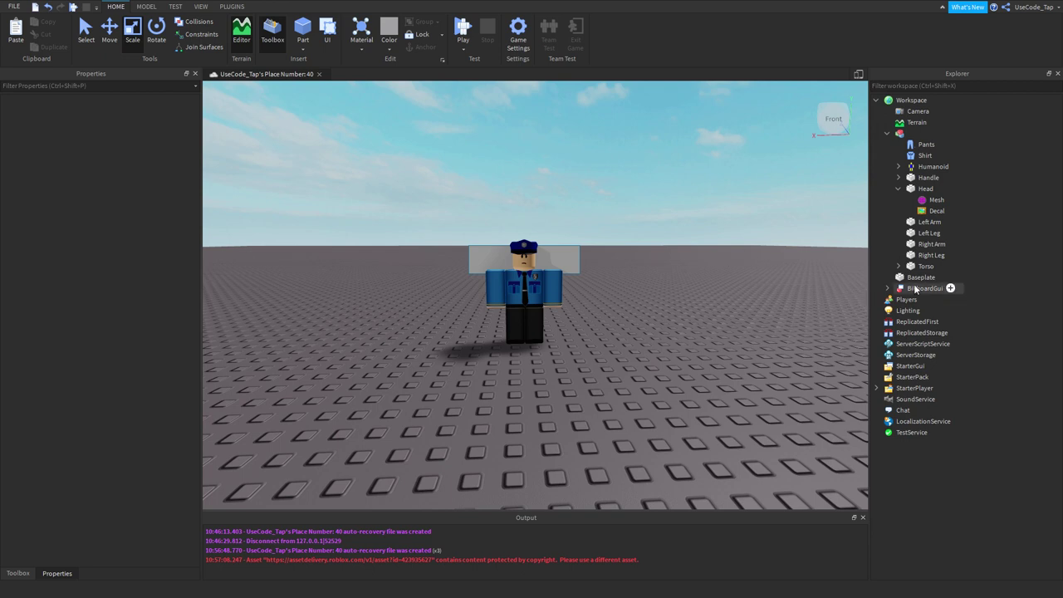
click(895, 289)
click(716, 262)
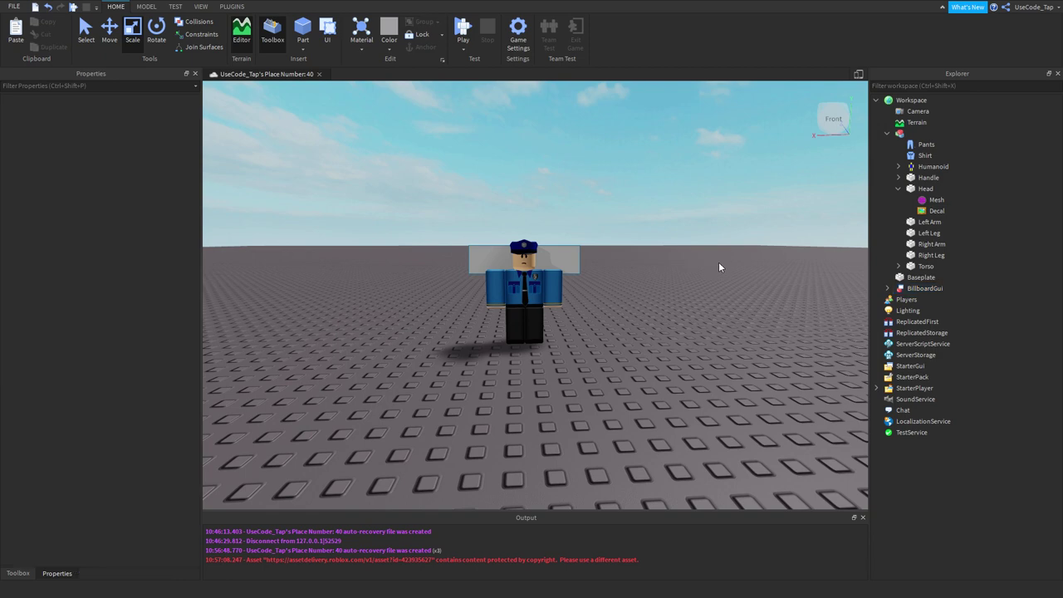
click(900, 289)
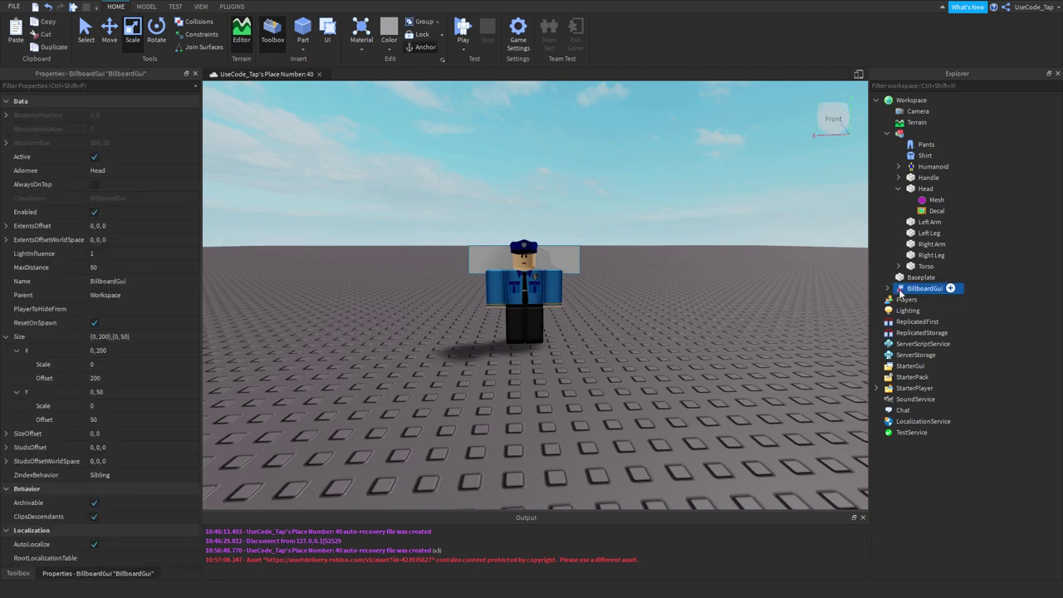
click(708, 248)
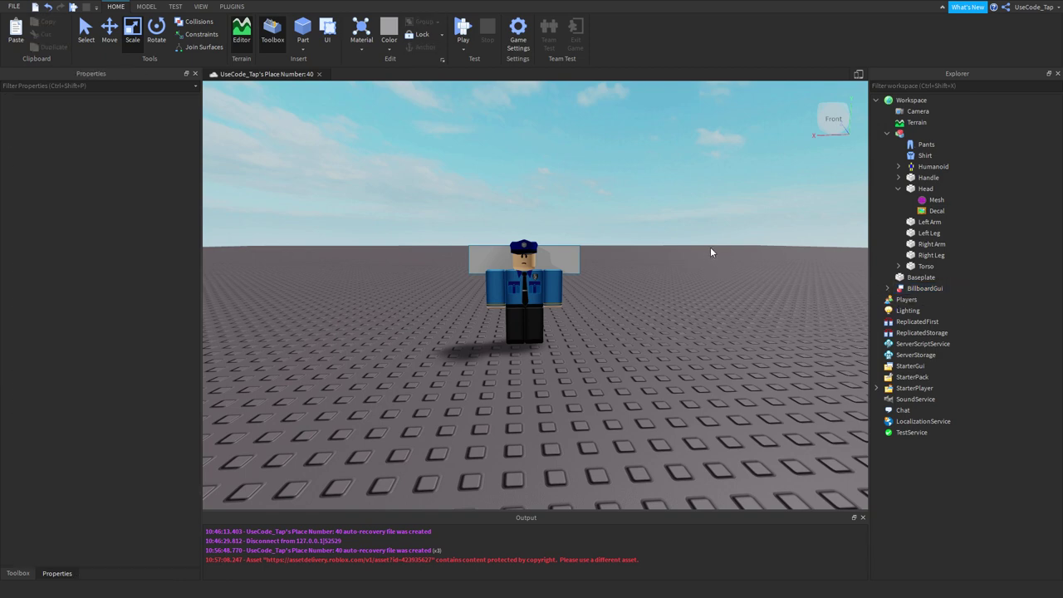
click(919, 278)
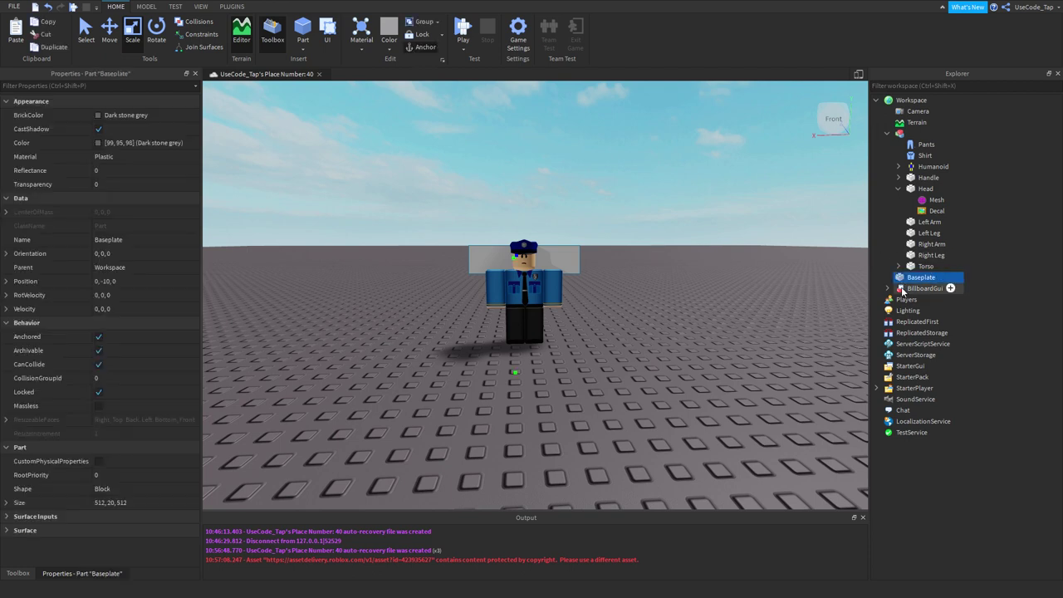
click(922, 288)
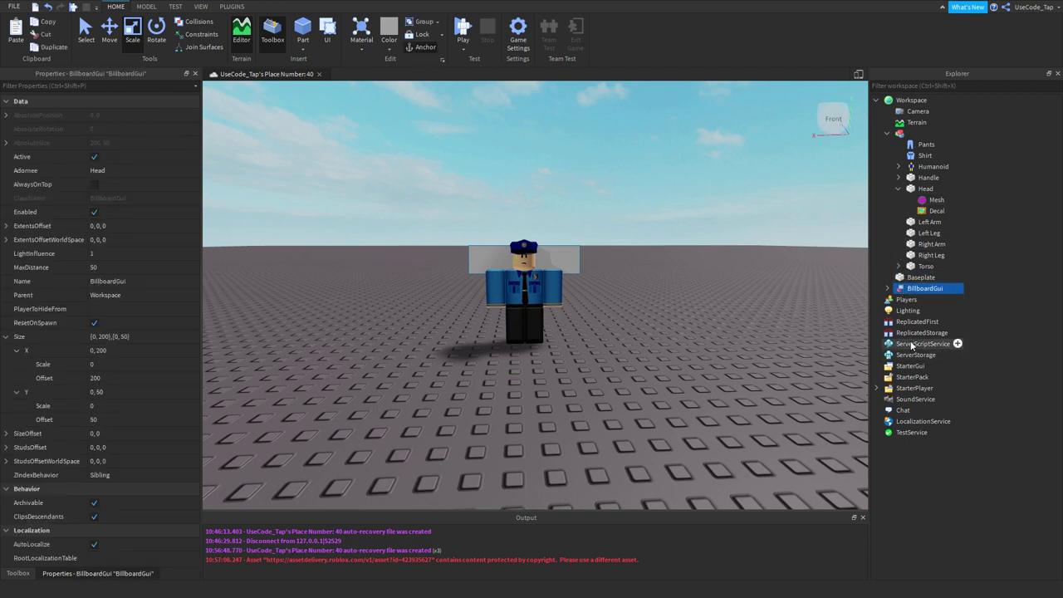
drag(913, 288, 920, 194)
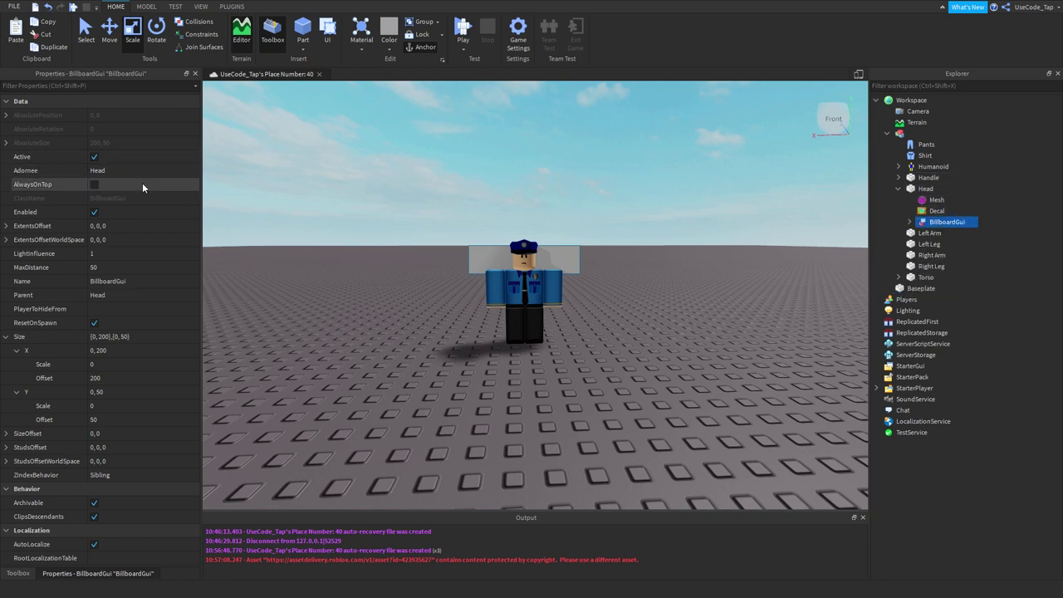
Make the billboard always draw on top, then reselect the BillboardGui under Head
click(93, 184)
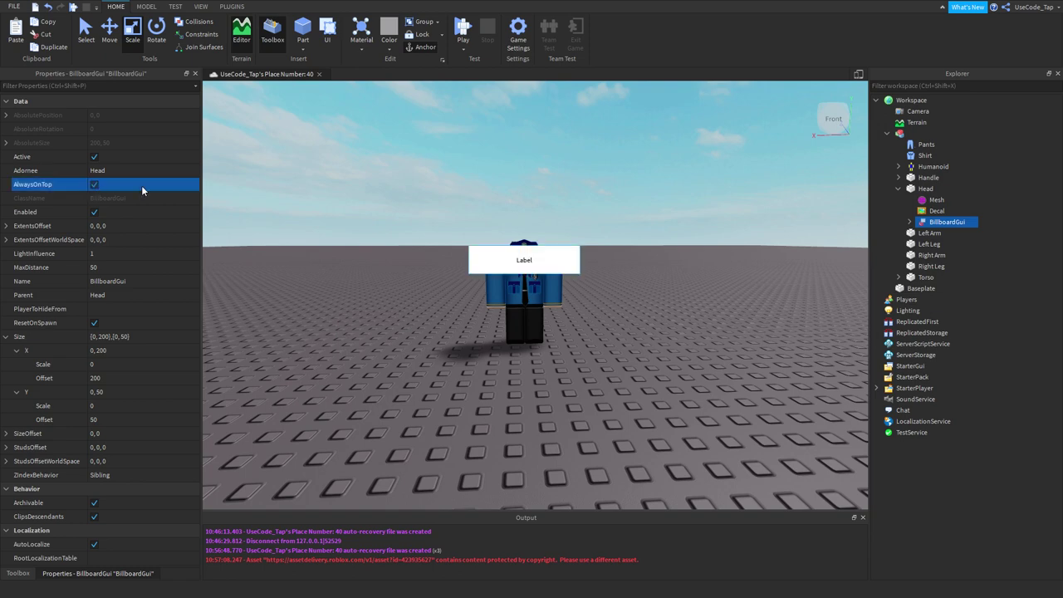
click(431, 183)
key(a)
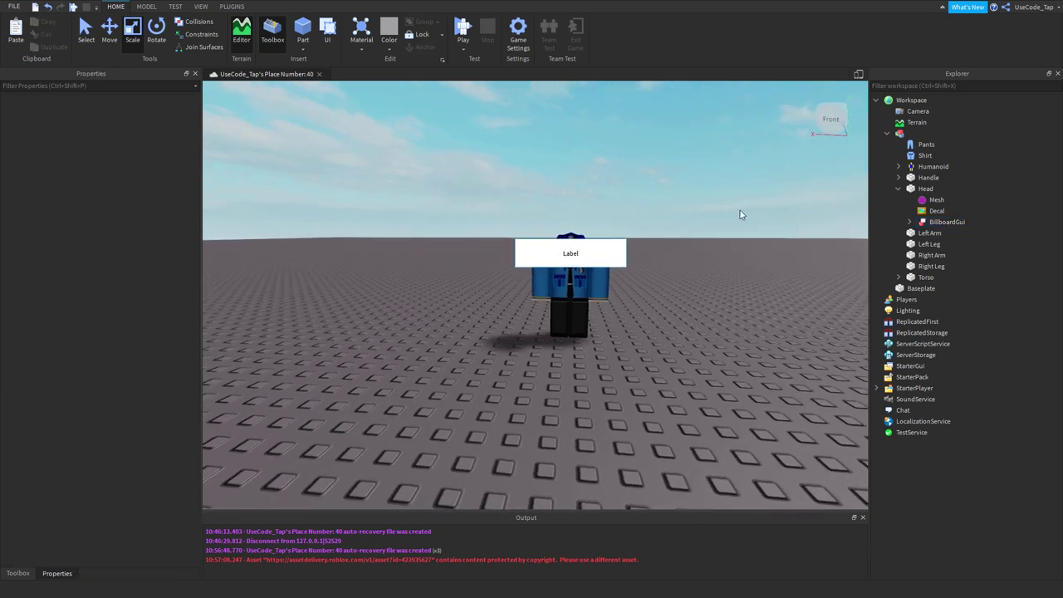
click(925, 189)
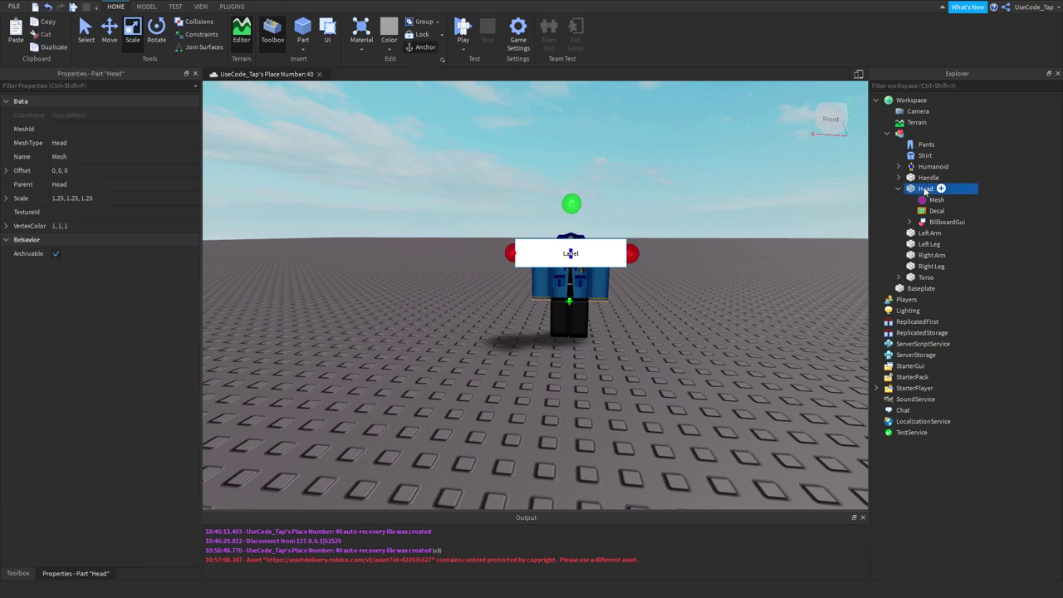
click(939, 221)
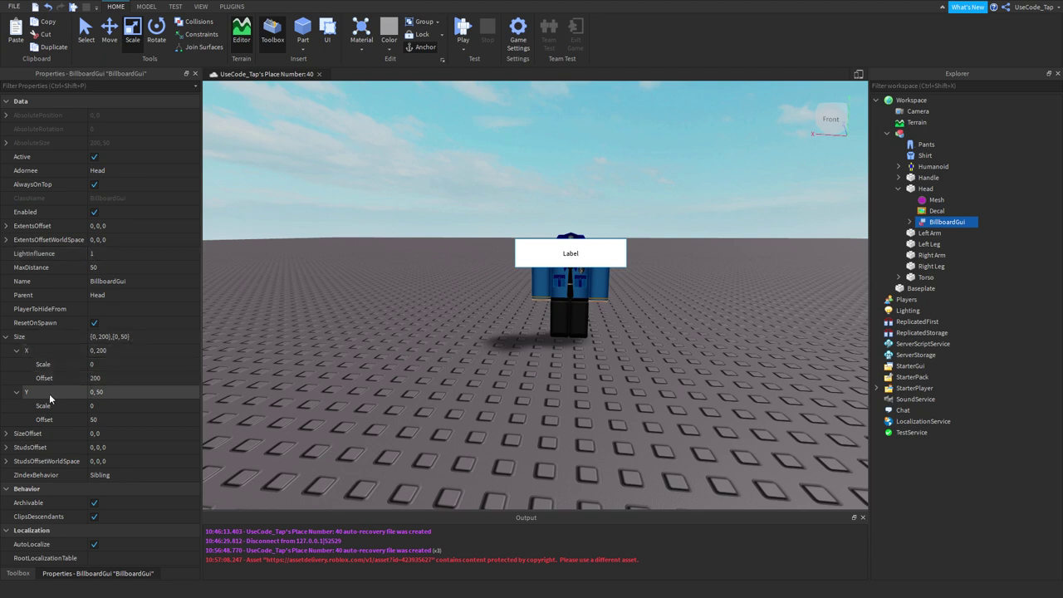
Set the BillboardGui's StudsOffset Y value to 2, giving 0, 2, 0
click(11, 433)
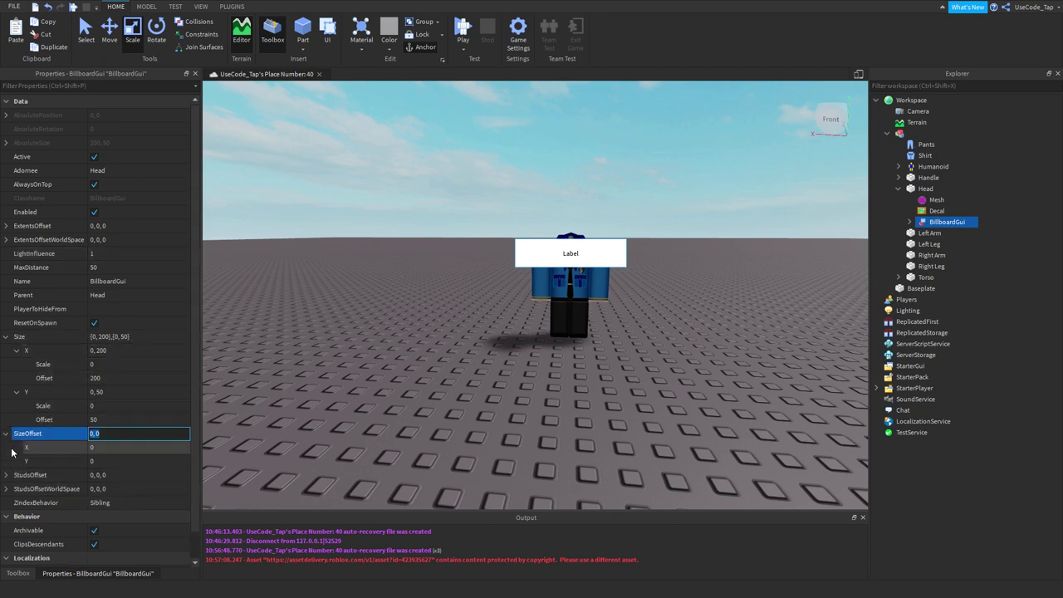
click(5, 434)
click(7, 447)
click(106, 474)
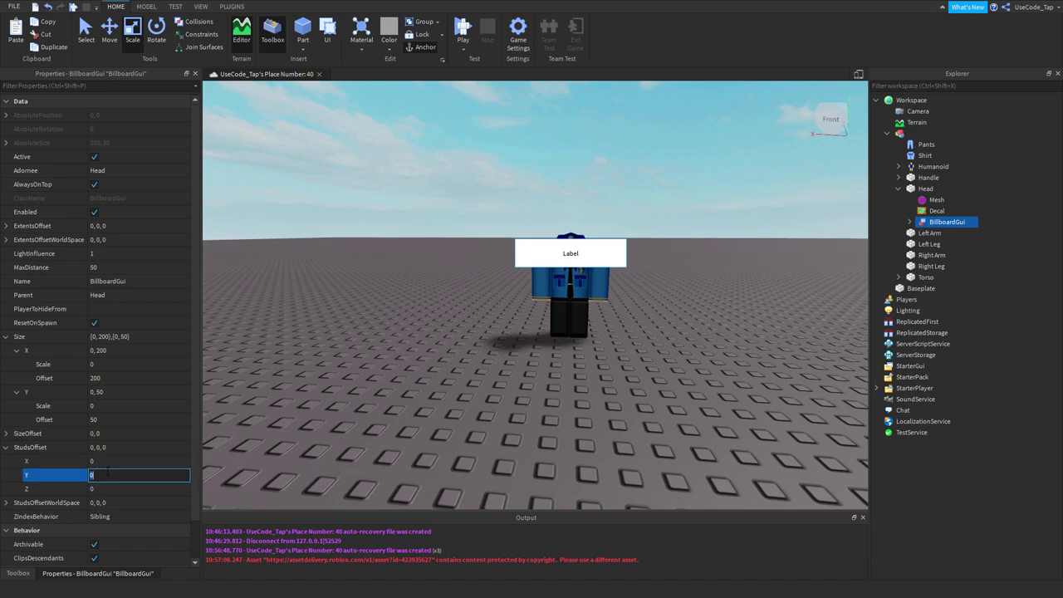
text(2)
key(Return)
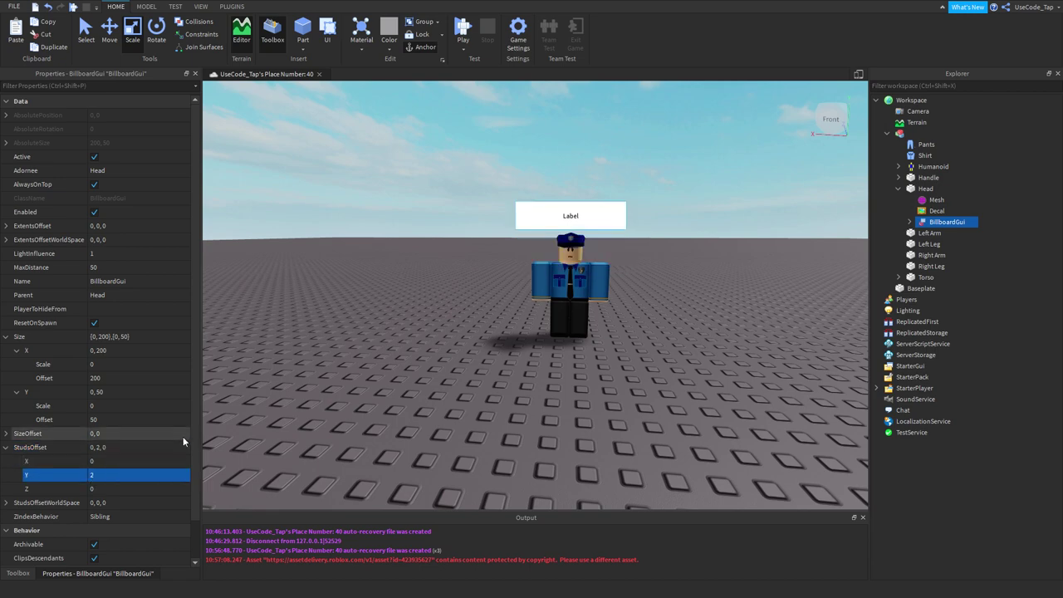
Zoom in and out to check the raised label from different distances
scroll(362, 399, up, 5)
click(363, 400)
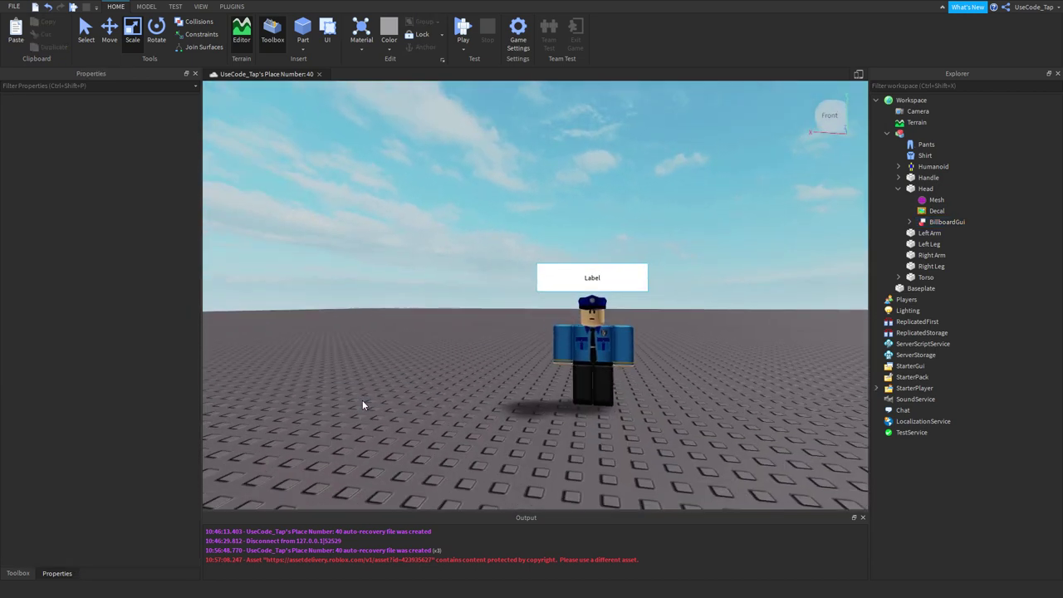
scroll(362, 399, down, 10)
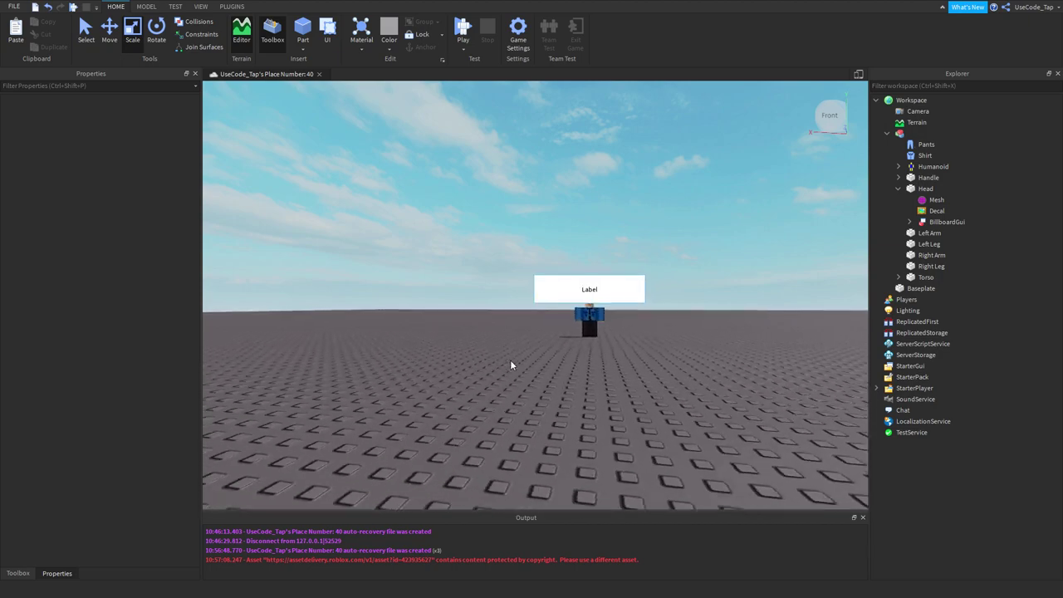
scroll(510, 364, up, 5)
scroll(510, 364, down, 8)
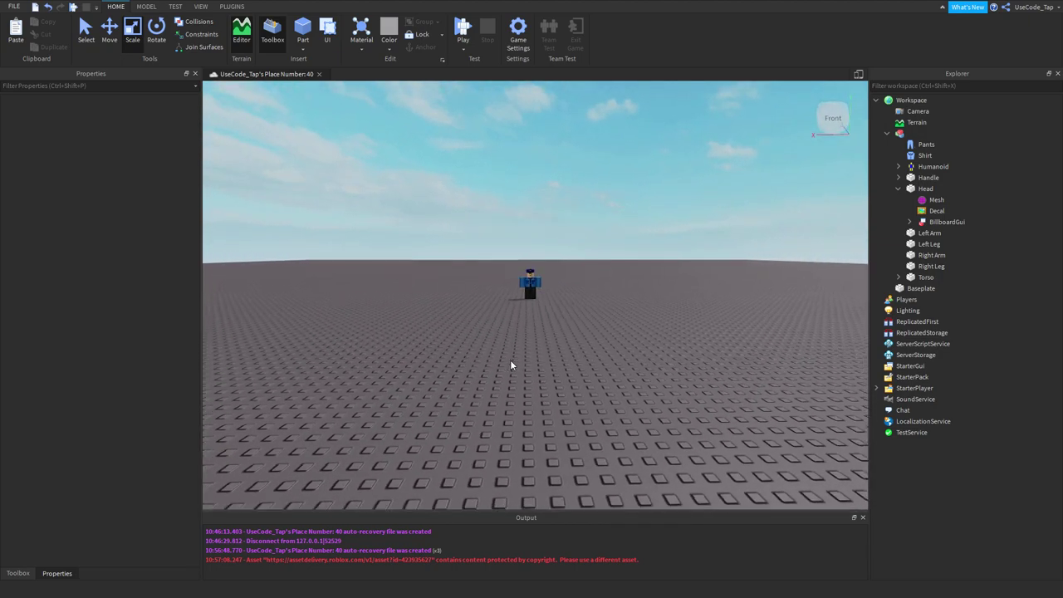
scroll(612, 340, up, 6)
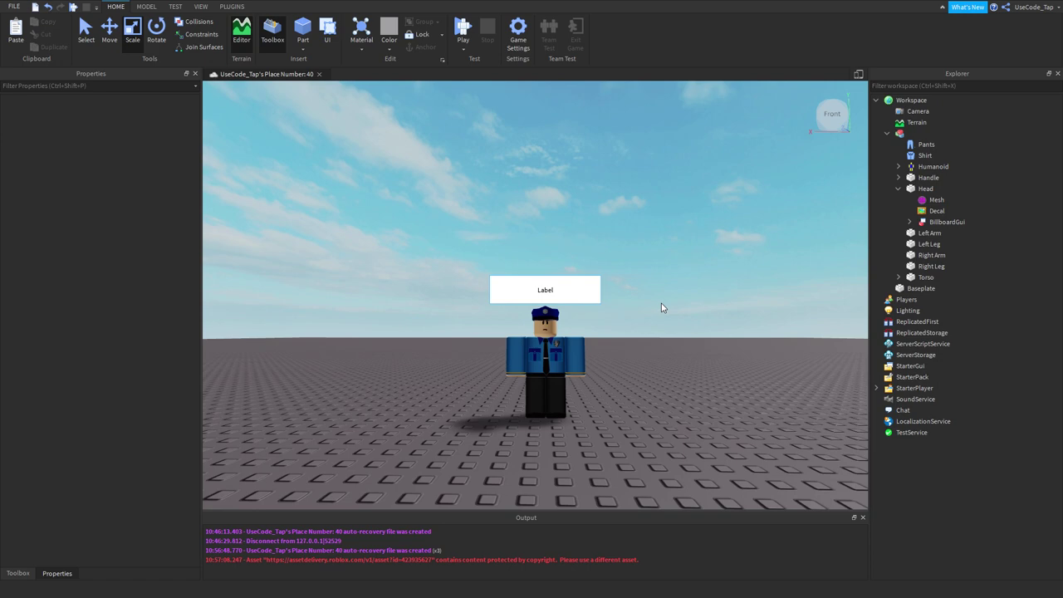
scroll(662, 308, up, 5)
scroll(662, 307, down, 7)
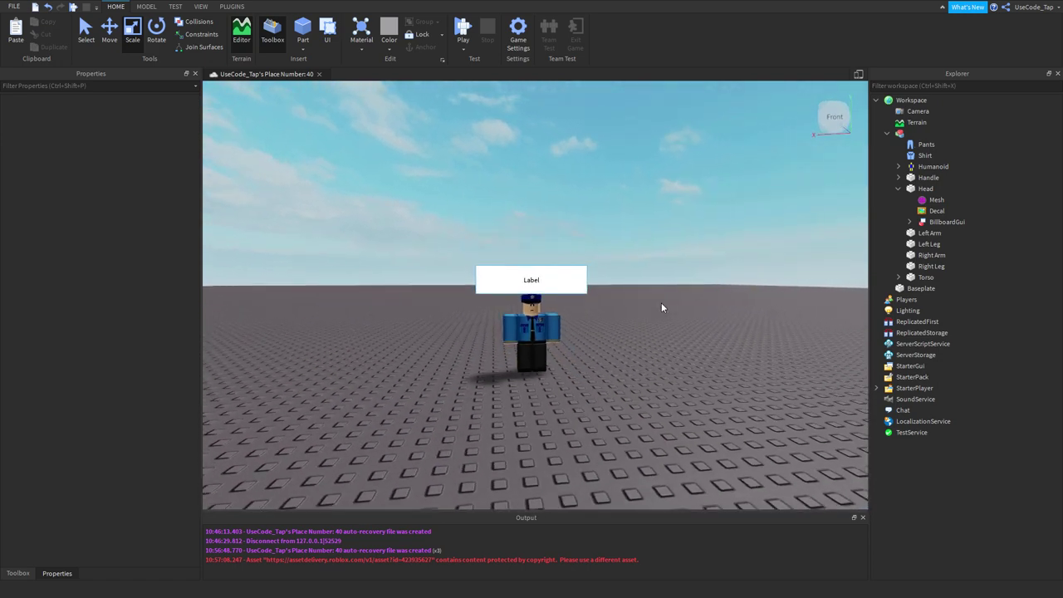
scroll(662, 307, up, 6)
scroll(662, 307, down, 5)
click(931, 266)
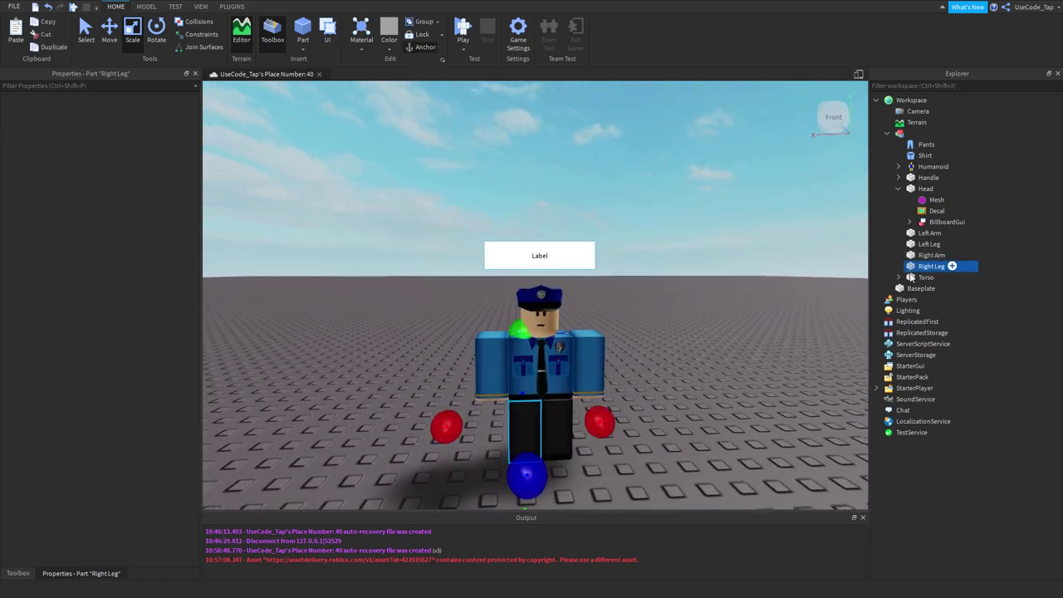
Select the TextLabel inside the BillboardGui and set its Text to COP
click(936, 210)
click(947, 222)
click(911, 222)
click(954, 232)
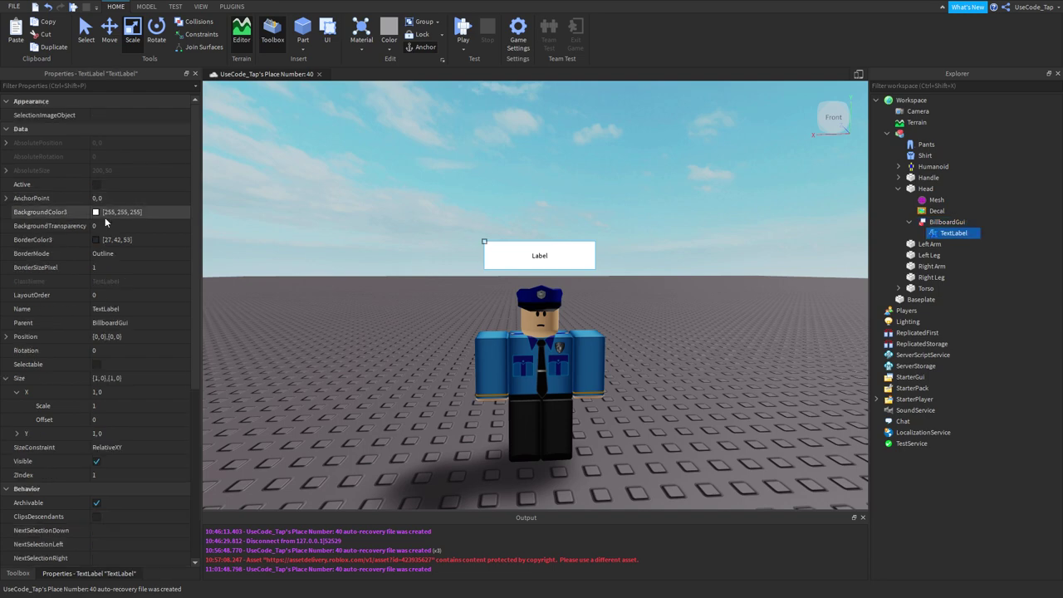
scroll(106, 240, down, 3)
click(125, 490)
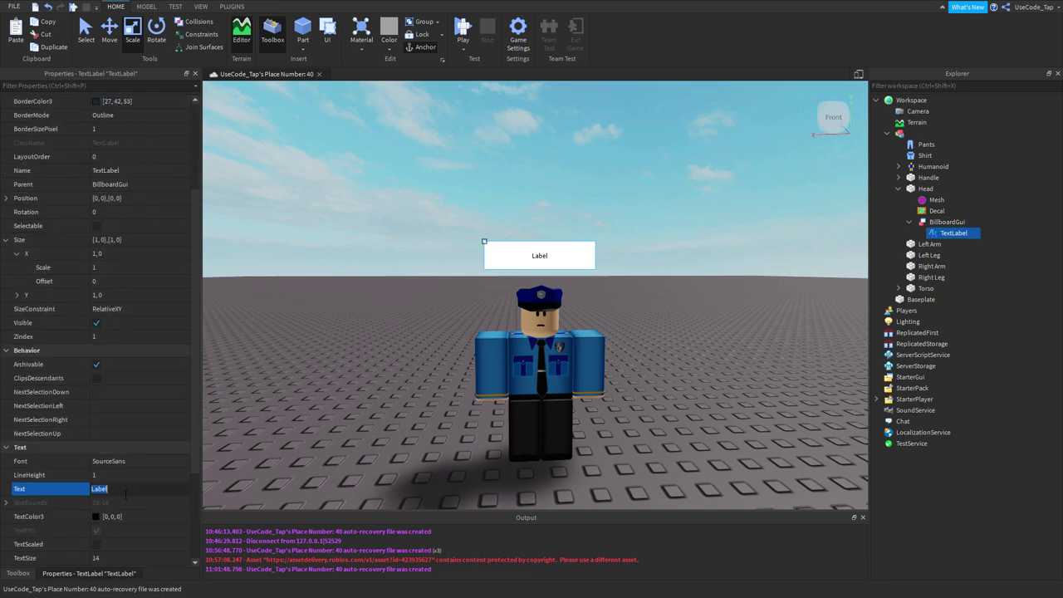
text(COP)
key(Return)
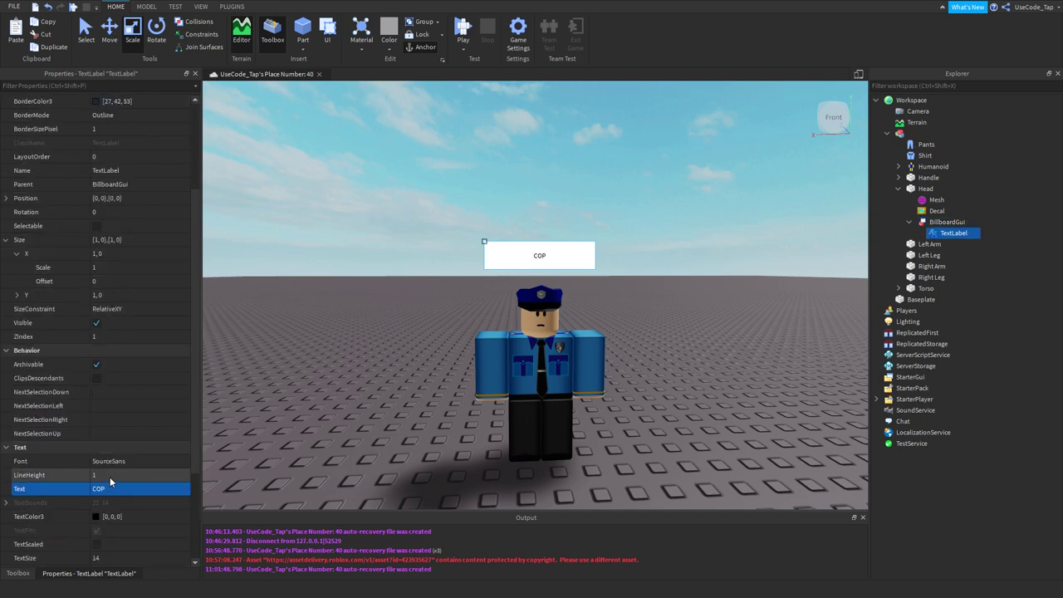
Switch the label font to GothamBold and turn on TextScaled
click(95, 474)
click(116, 458)
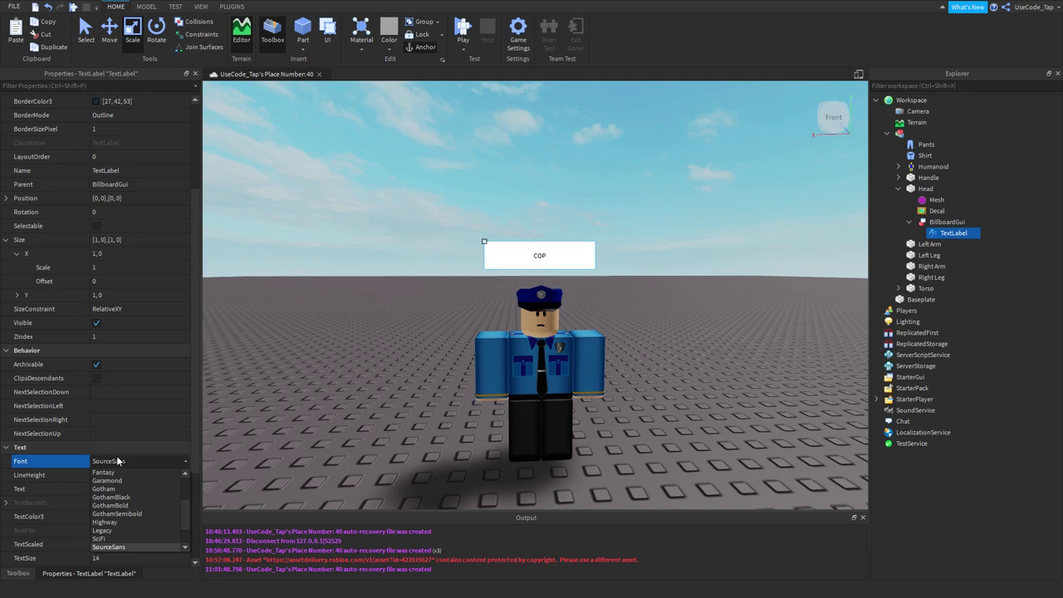
click(125, 505)
scroll(103, 444, down, 3)
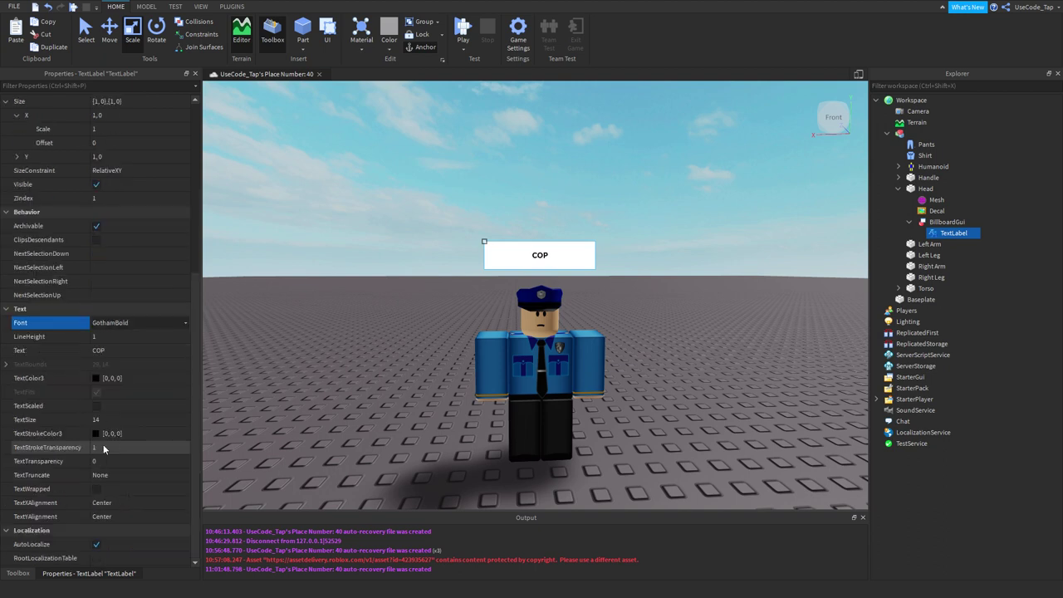
click(113, 418)
click(96, 405)
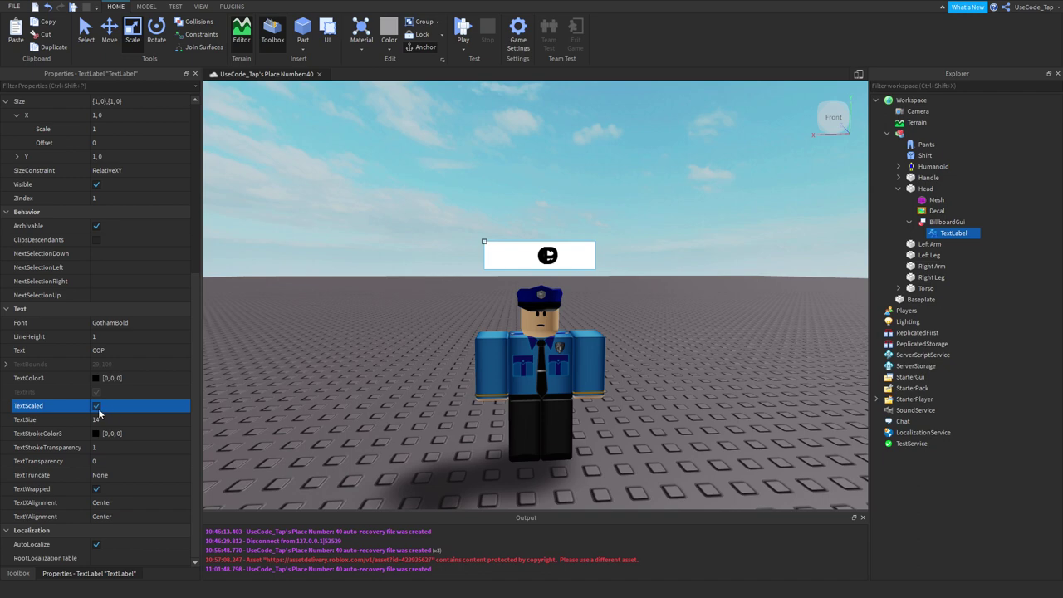
click(96, 405)
click(96, 405)
click(97, 406)
click(96, 405)
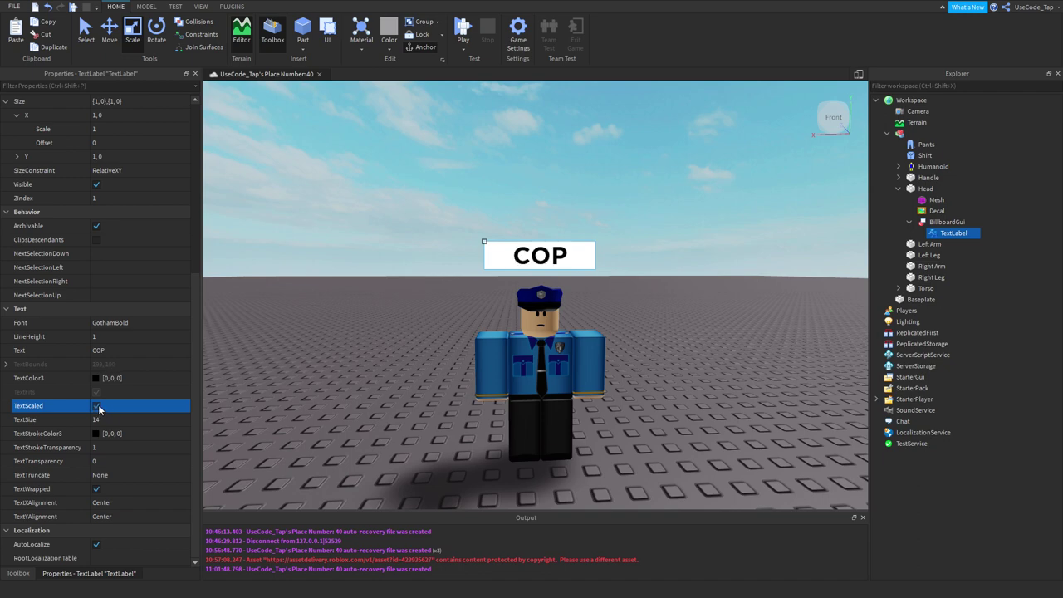
click(290, 376)
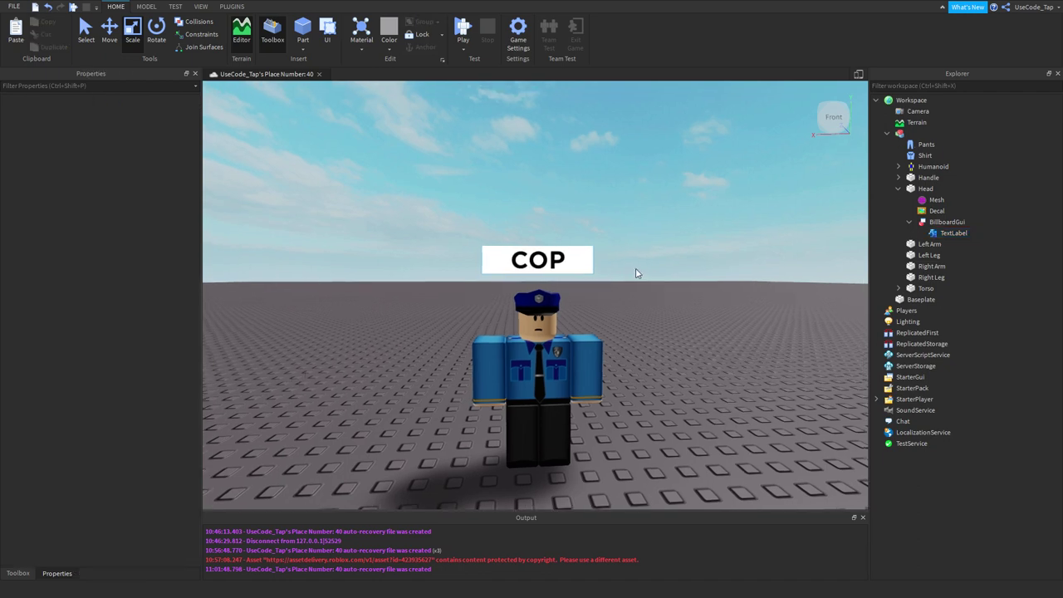
Give the TextLabel a bright blue background colour, 0, 174, 255
click(954, 233)
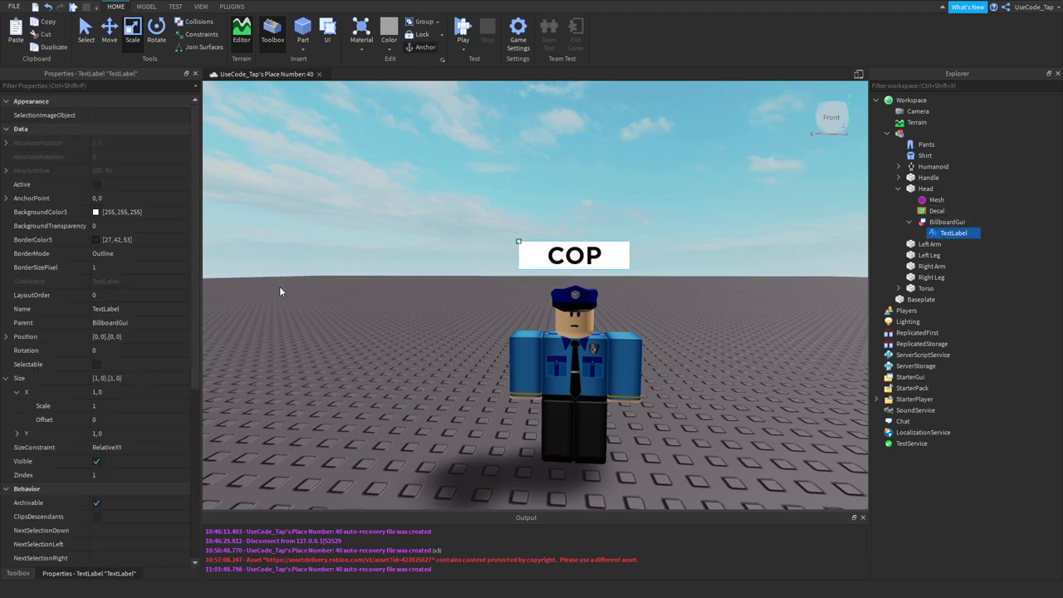
click(97, 212)
drag(543, 173, 224, 224)
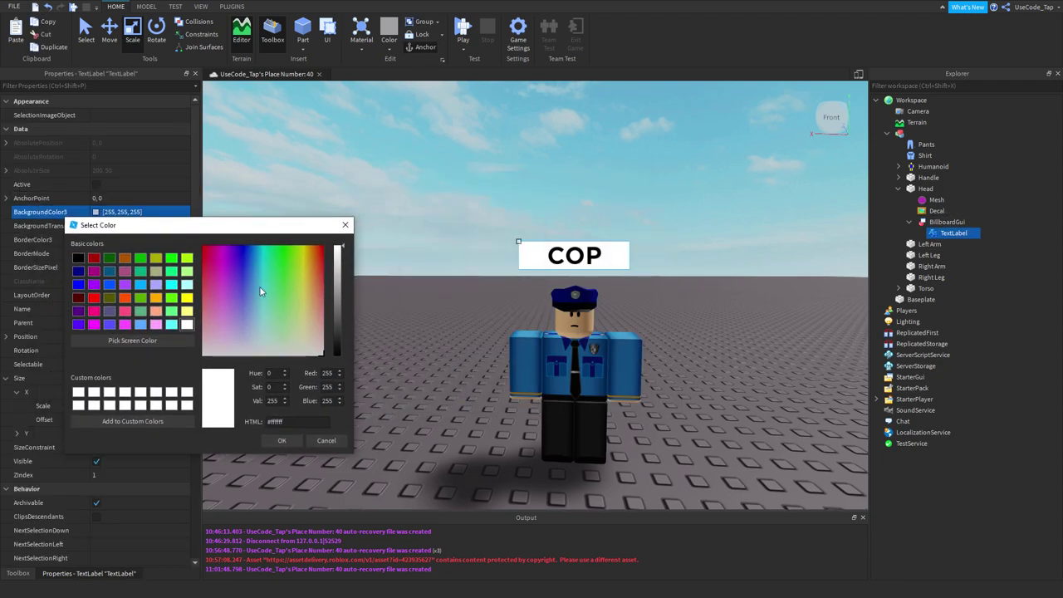
drag(259, 291, 257, 233)
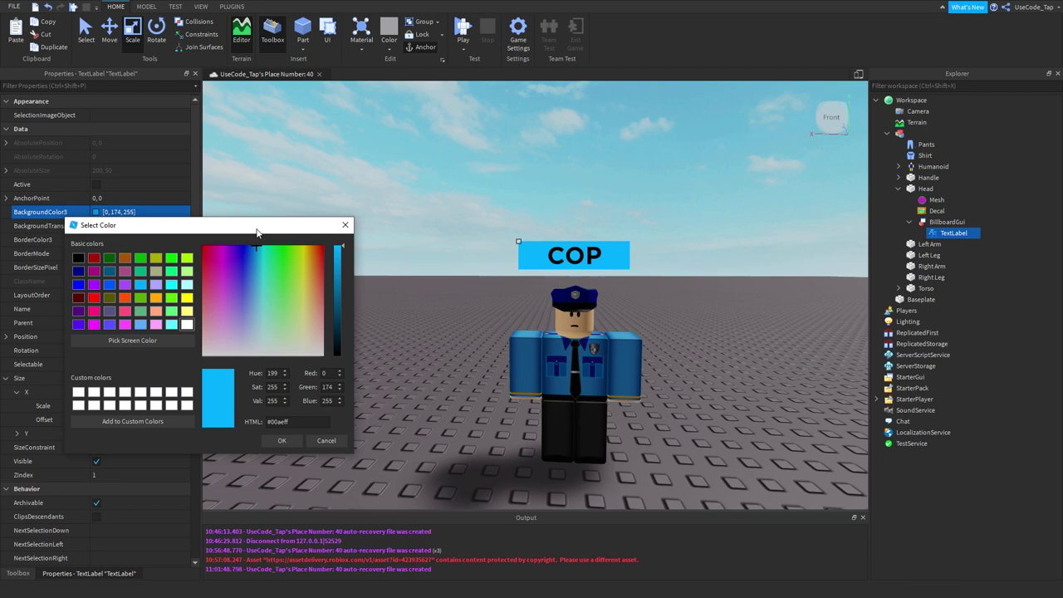
click(281, 440)
click(290, 438)
right_drag(393, 404, 465, 448)
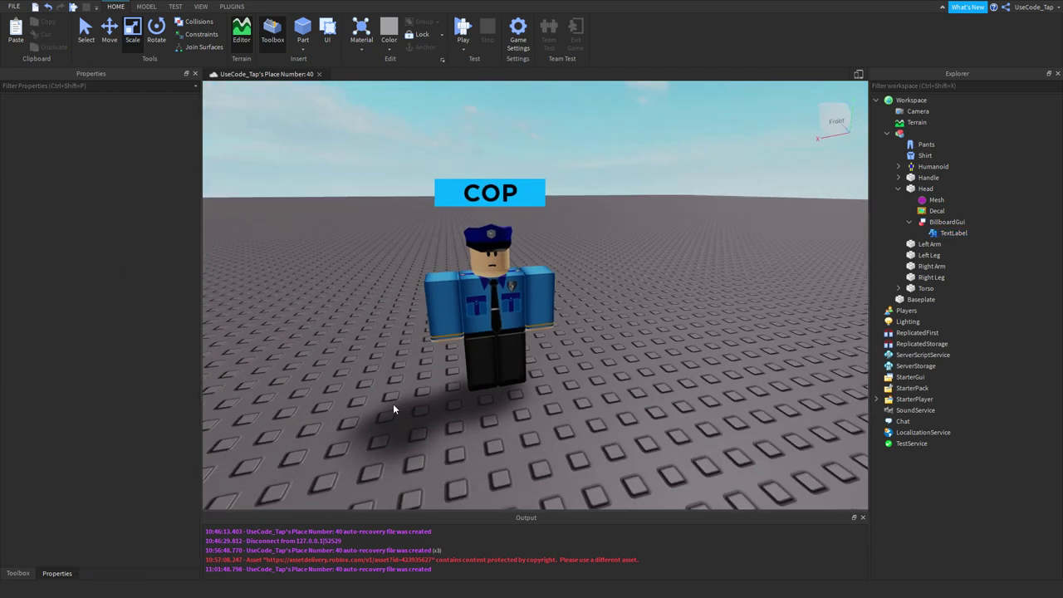
Set the label's BorderSizePixel to 5 and reselect the BillboardGui
click(961, 233)
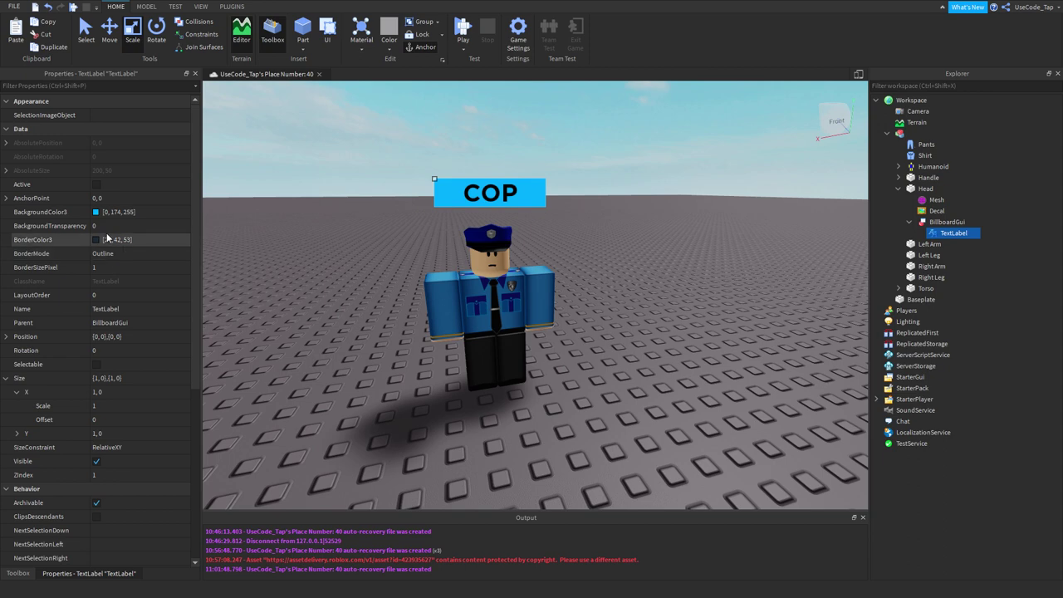
click(111, 265)
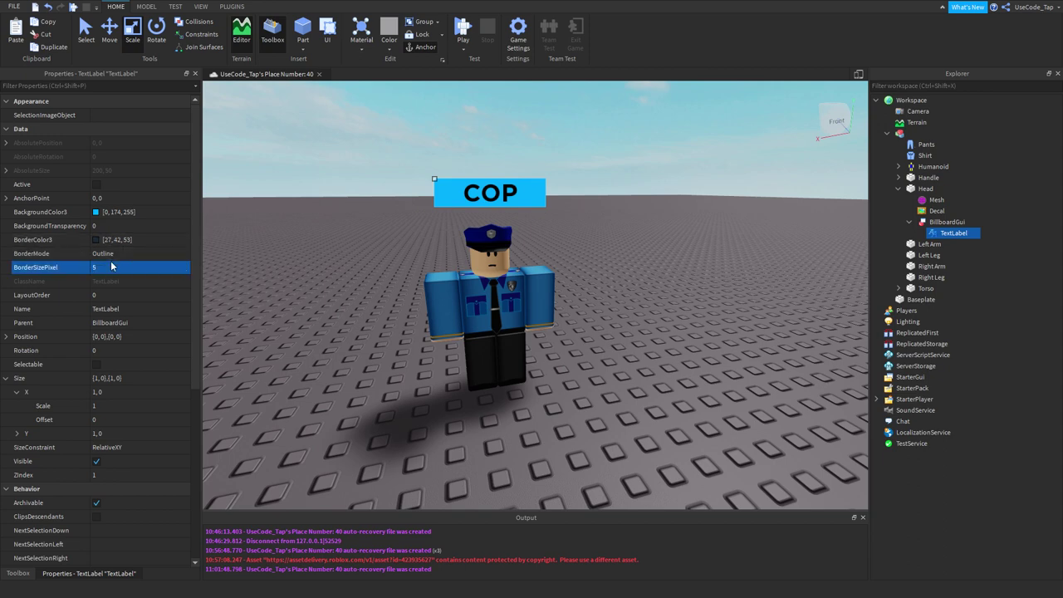
click(490, 316)
click(932, 223)
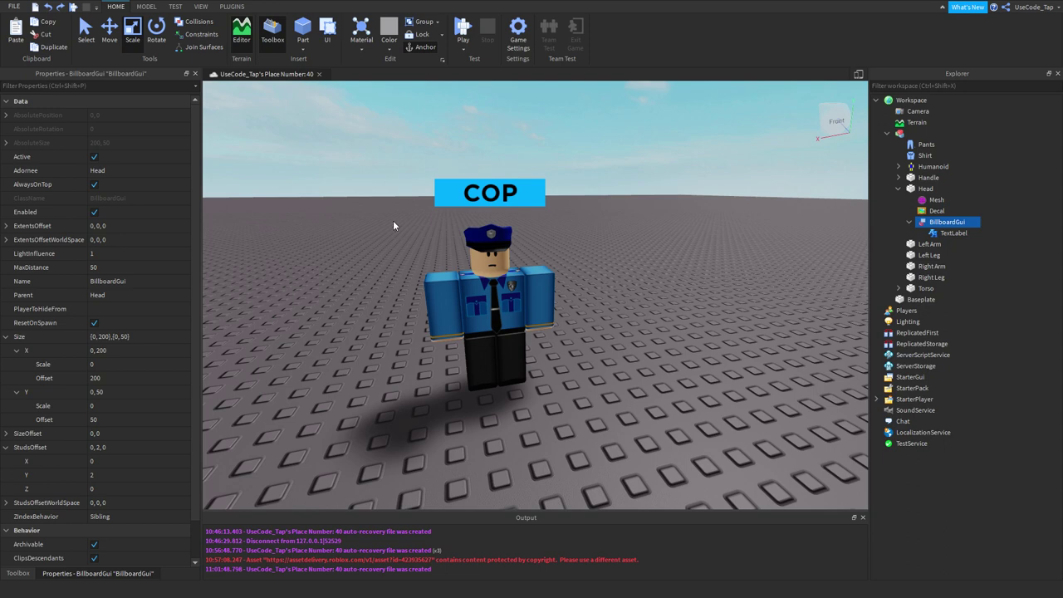
click(28, 504)
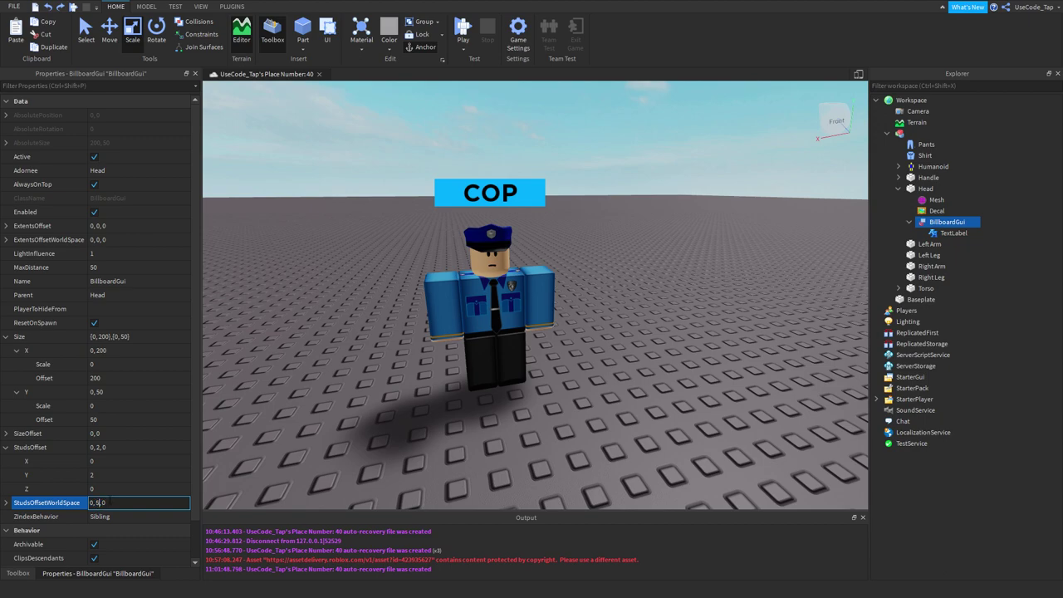
key(Return)
scroll(486, 341, down, 5)
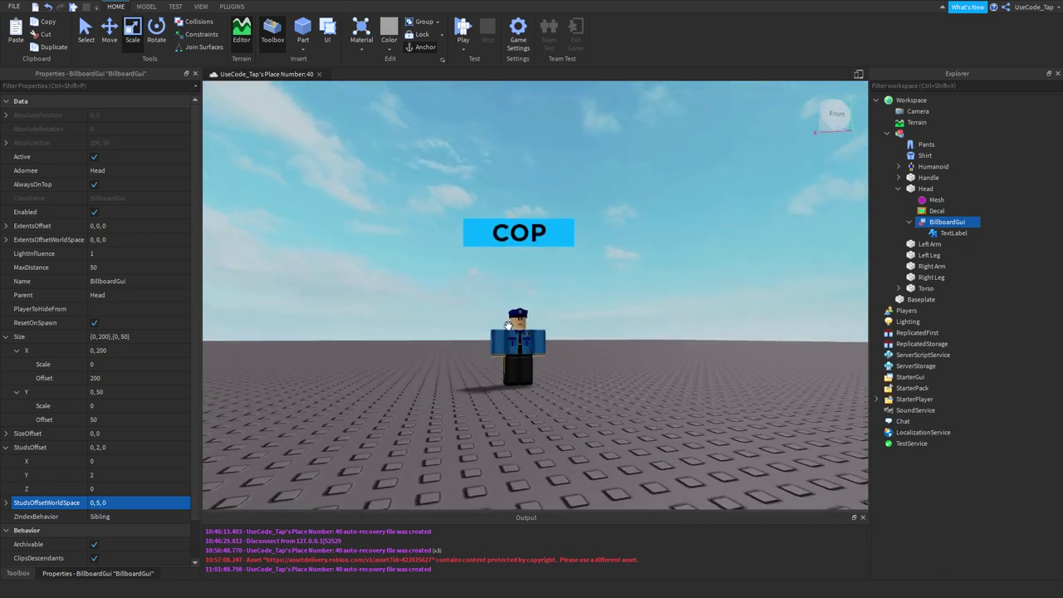
scroll(499, 333, up, 4)
scroll(495, 334, down, 4)
key(ctrl+z)
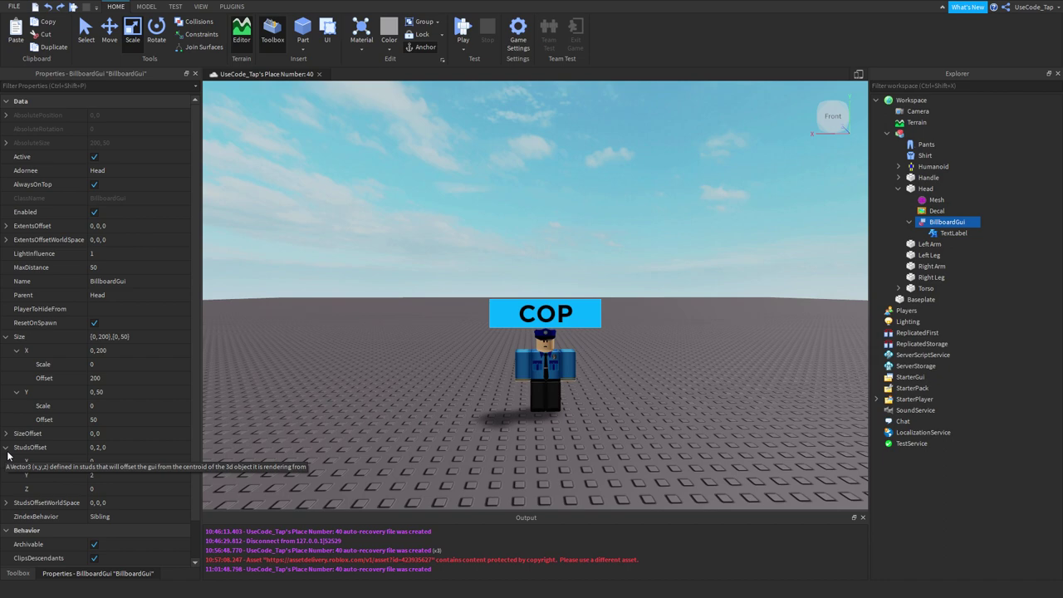
scroll(532, 421, up, 3)
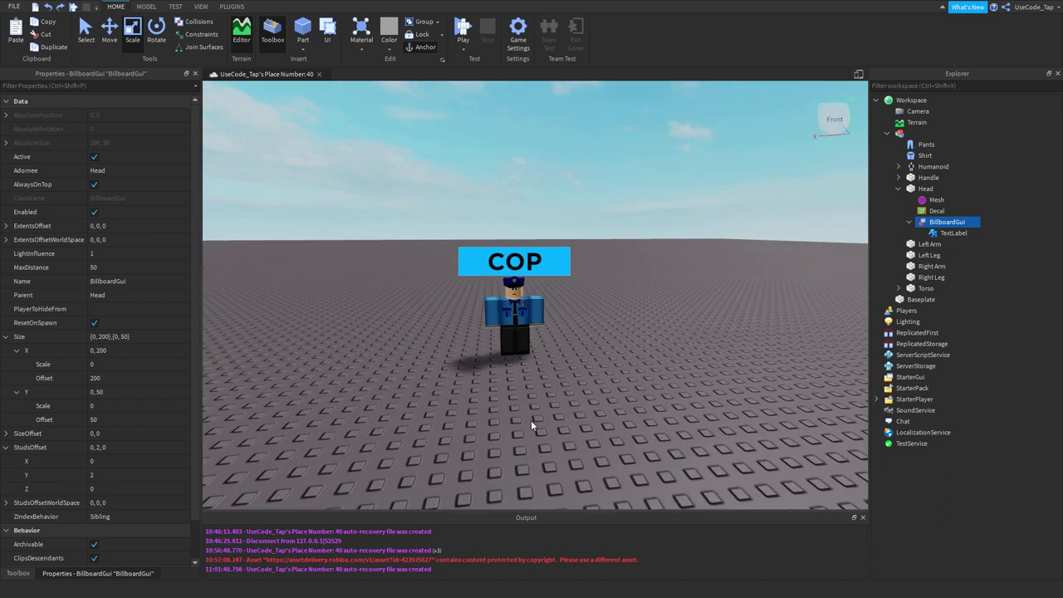
click(118, 448)
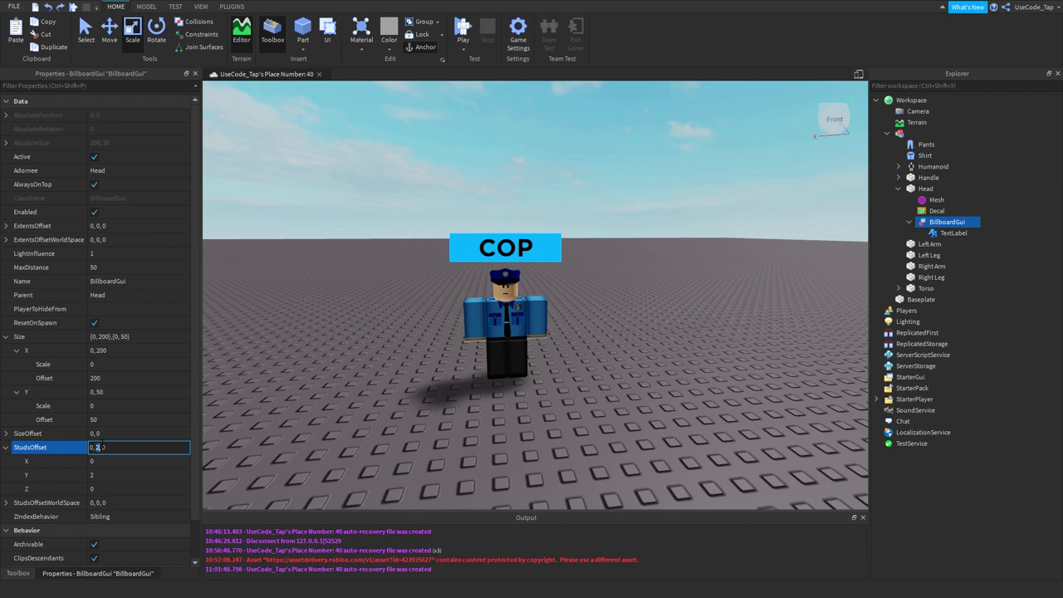
text(0)
key(Return)
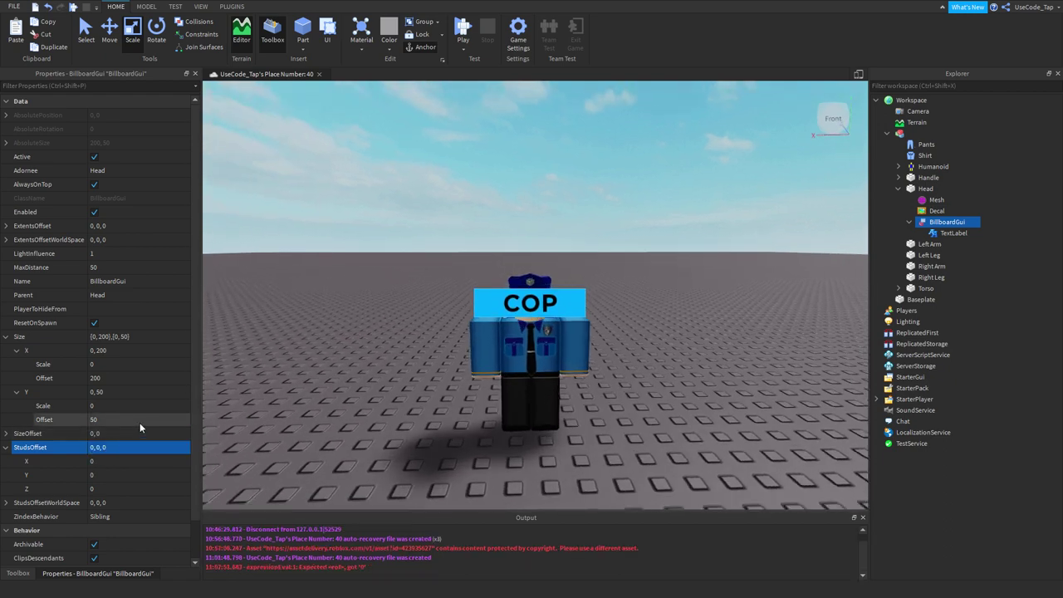
double_click(98, 446)
text(2)
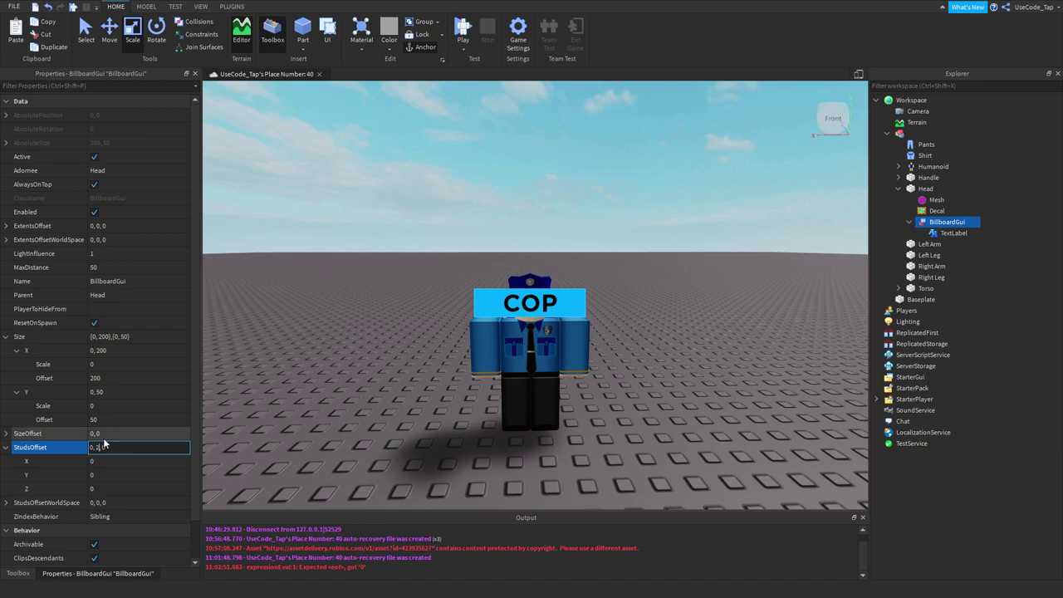
key(Return)
Insert a new block Part and set the Move snap increment to 1 stud
click(681, 353)
right_drag(680, 353, 525, 355)
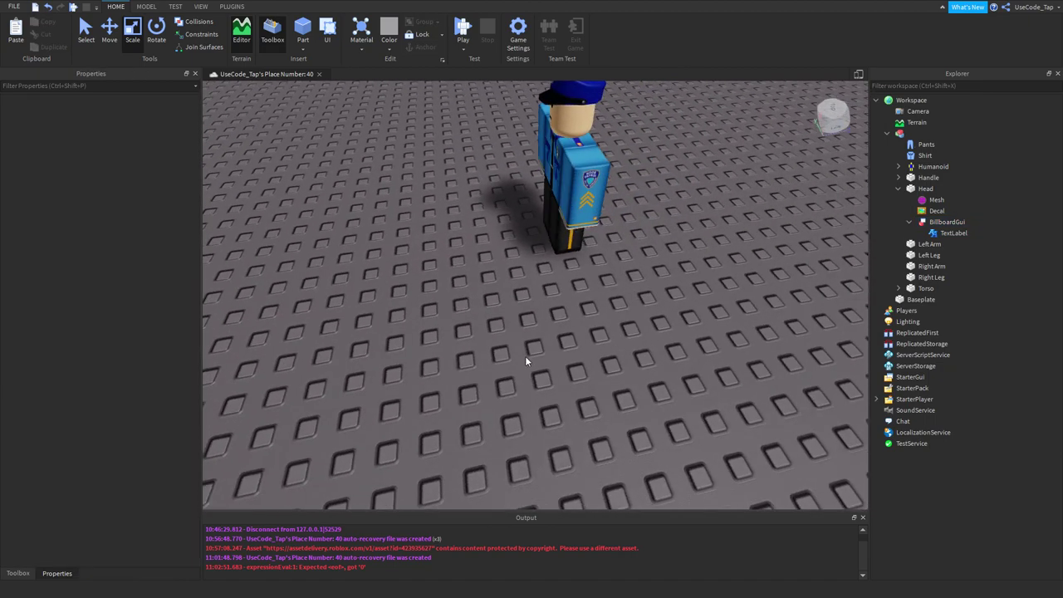
scroll(525, 359, up, 4)
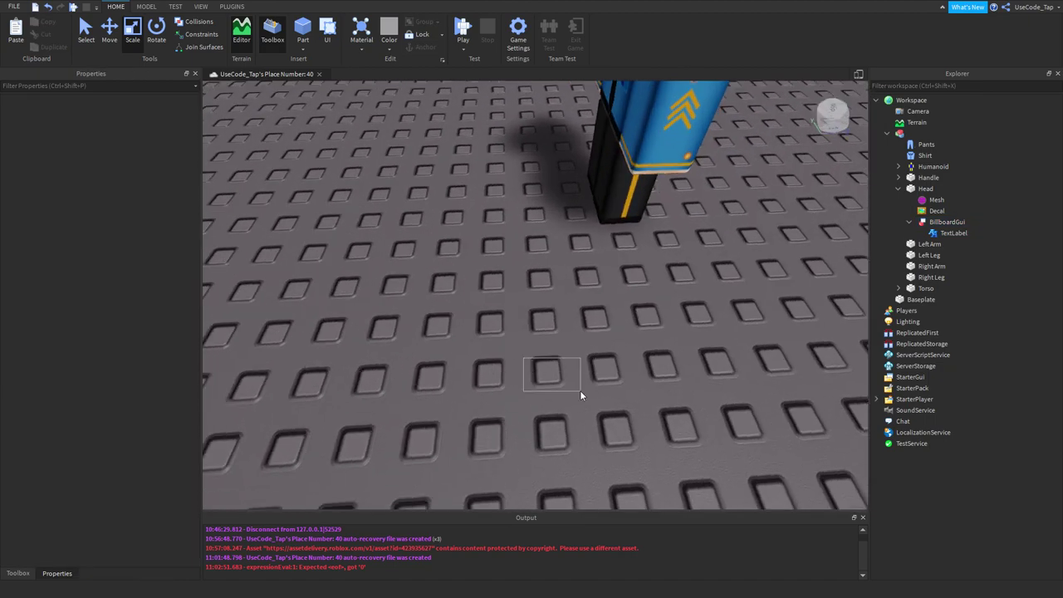
scroll(571, 385, down, 4)
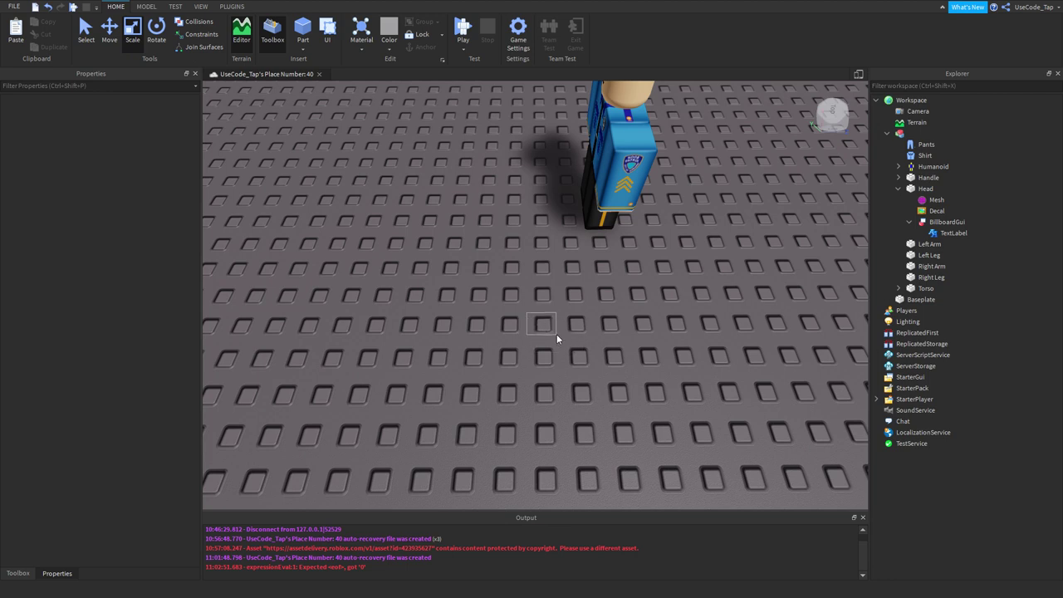
click(302, 30)
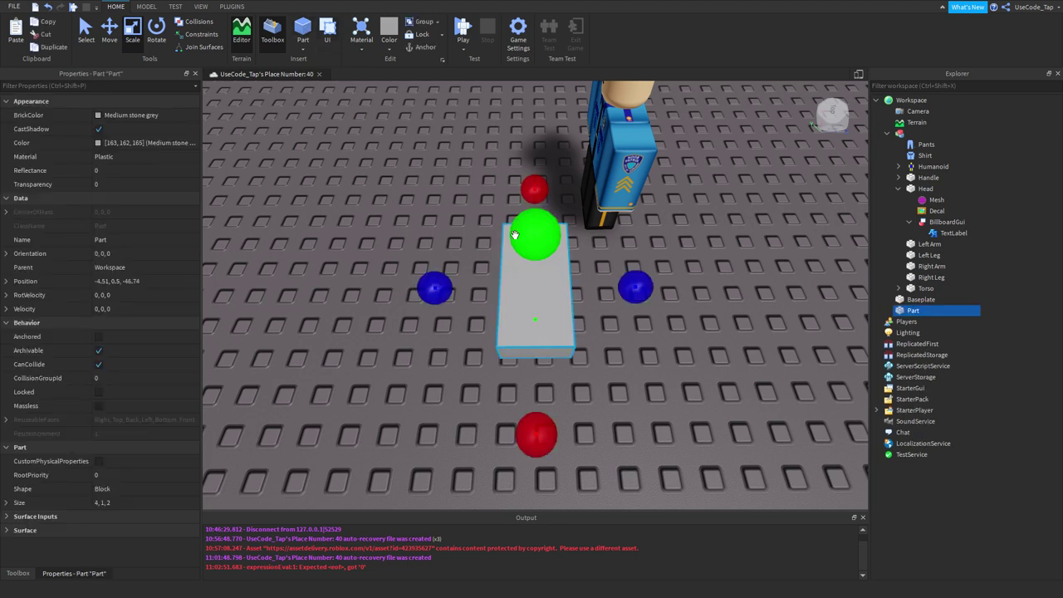
click(146, 6)
click(265, 39)
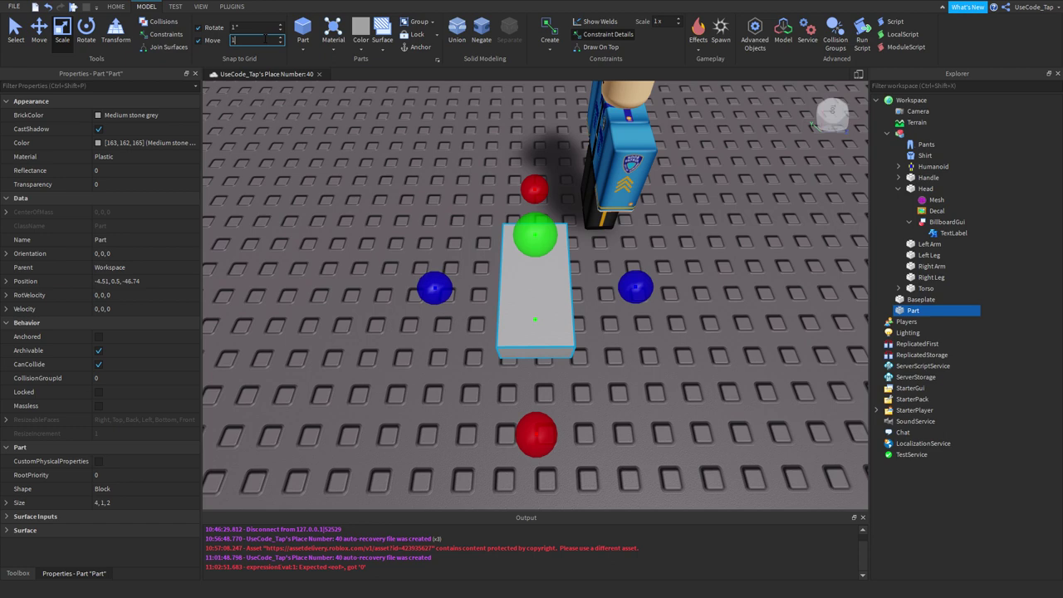
Shrink the part's length from 4 to 2 to make a small cube
right_drag(619, 355, 666, 363)
drag(723, 342, 636, 281)
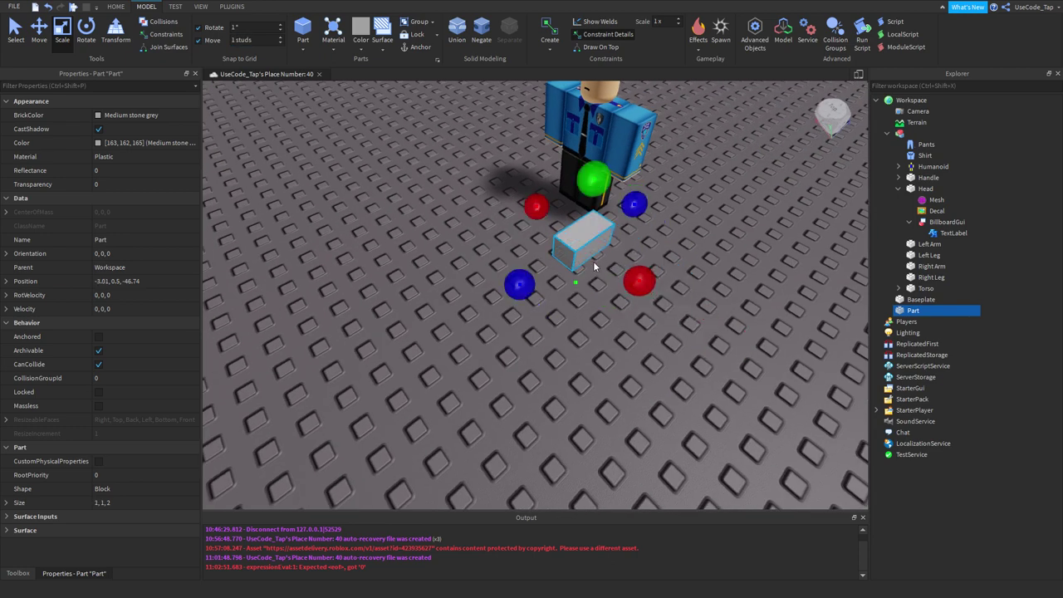
click(622, 250)
click(613, 242)
key(f)
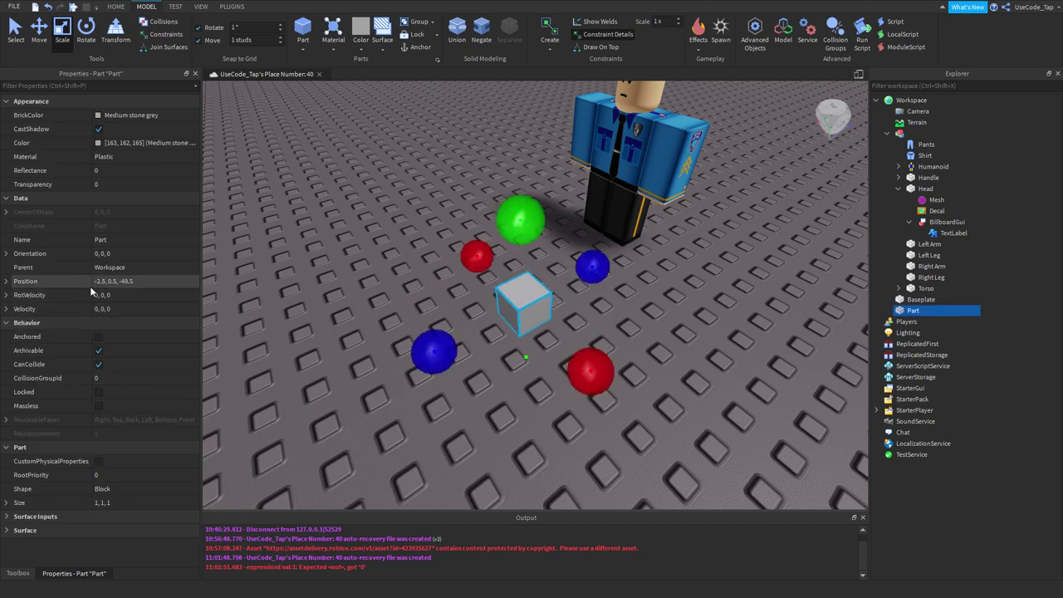
Zoom out to view the cube alongside the spheres and the cop
scroll(598, 347, up, 5)
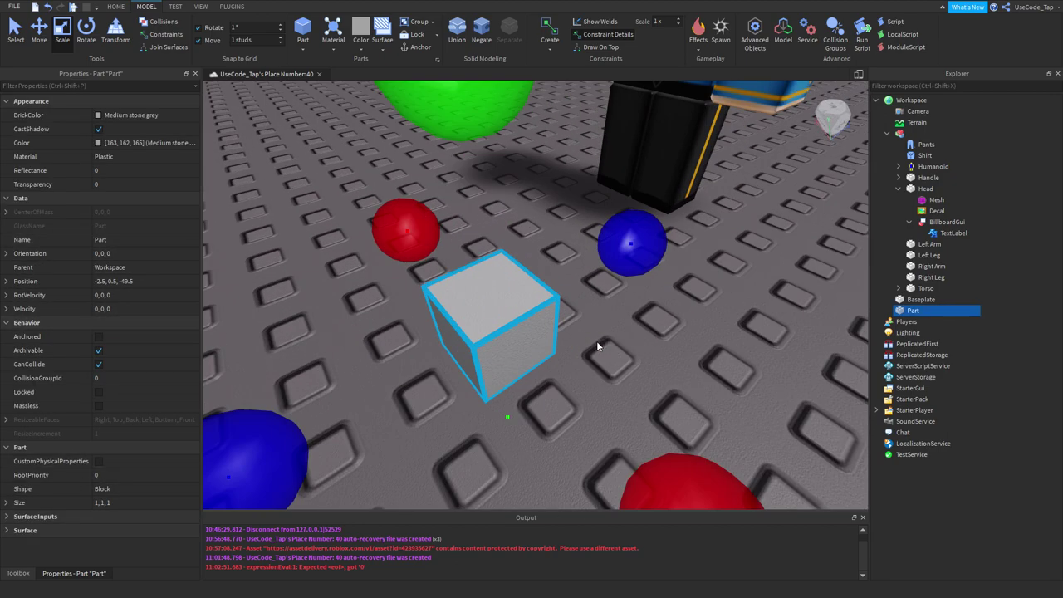
right_drag(597, 345, 597, 340)
scroll(592, 332, down, 8)
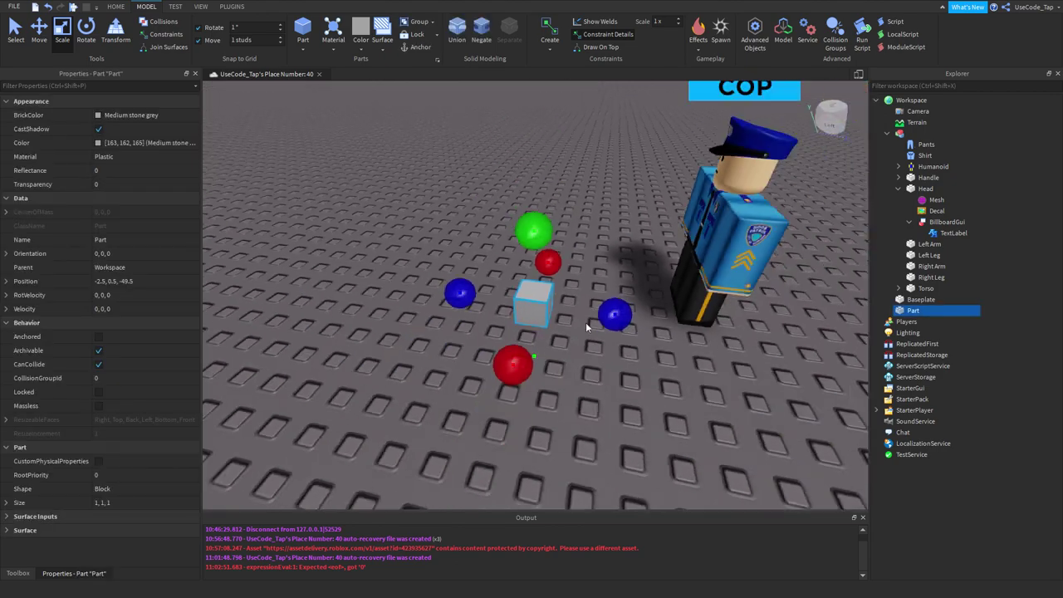
scroll(567, 337, up, 4)
scroll(567, 334, up, 3)
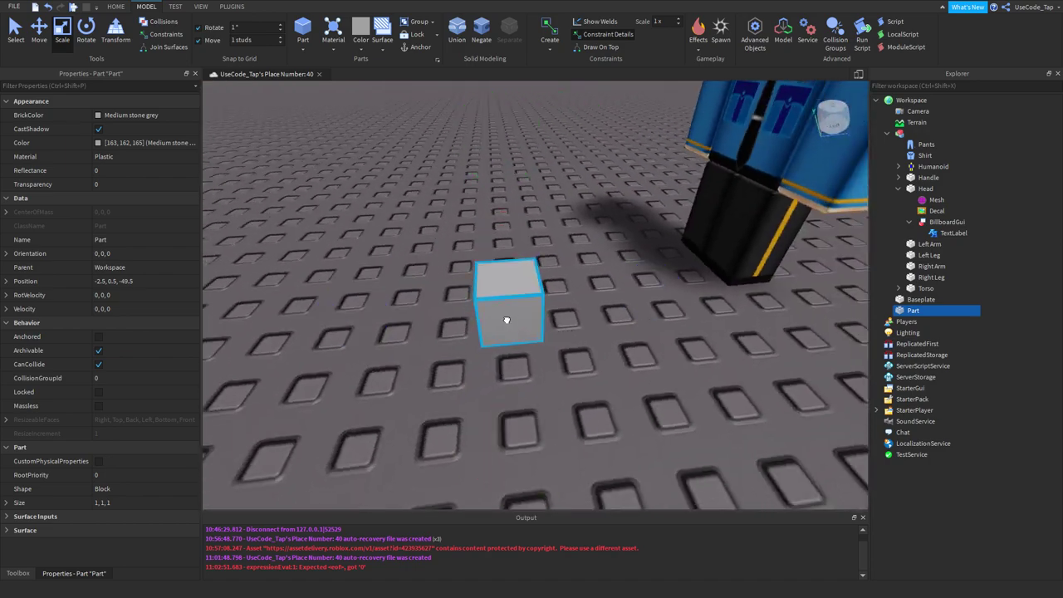
scroll(490, 331, down, 6)
click(494, 334)
scroll(494, 328, down, 3)
scroll(499, 333, up, 6)
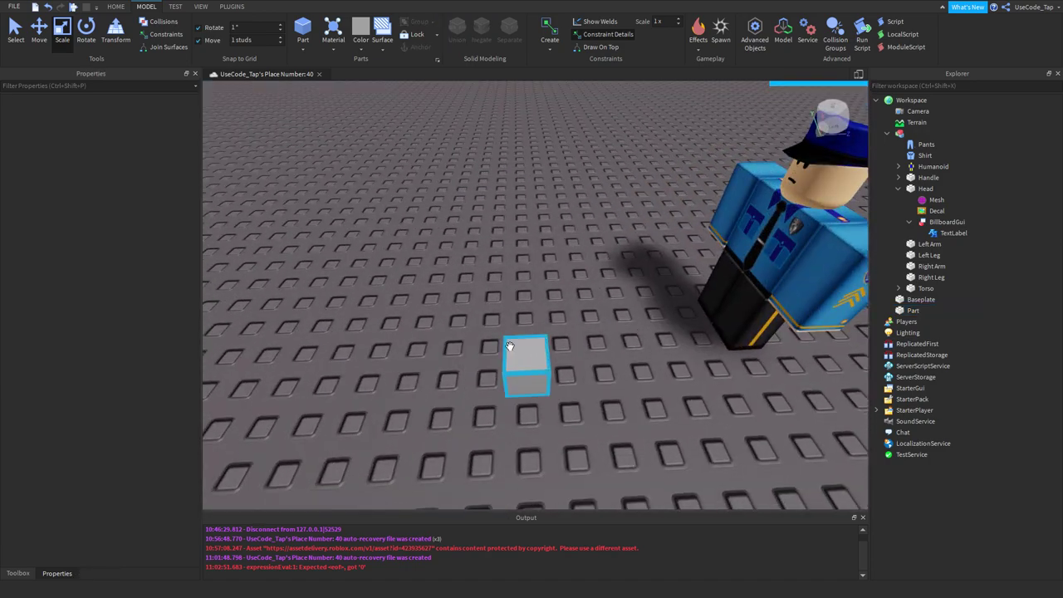
Delete the test cube and turn the view to face the cop's front
click(525, 359)
scroll(523, 349, down, 5)
scroll(521, 330, up, 2)
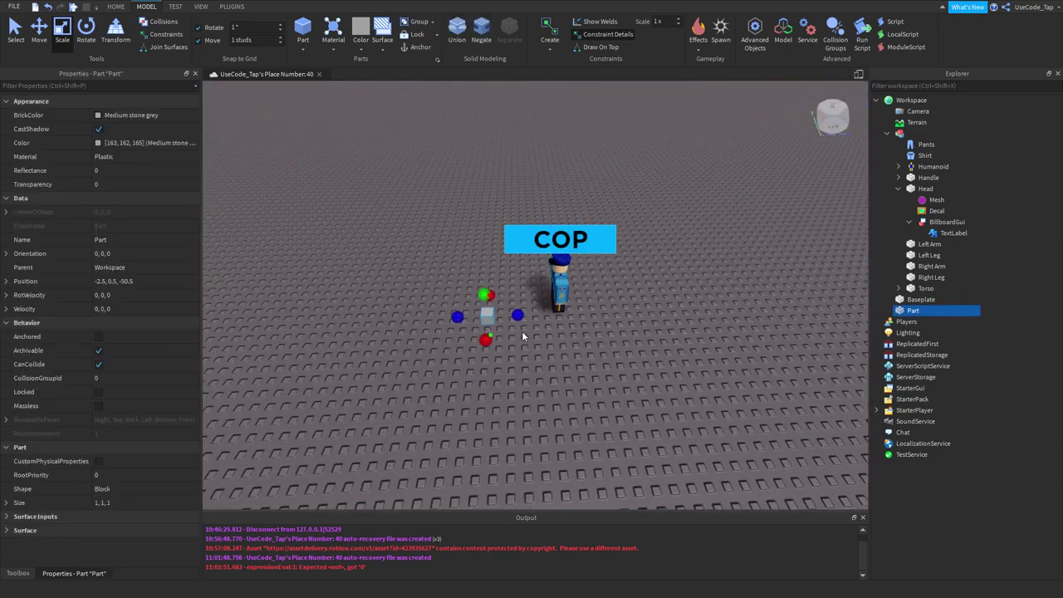
key(Delete)
scroll(777, 427, up, 6)
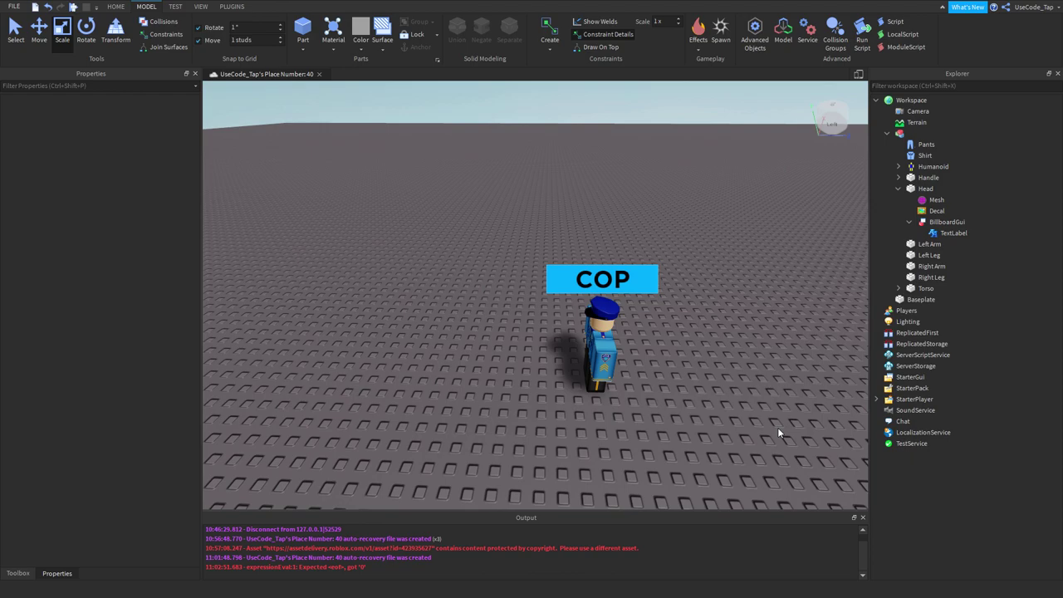
right_drag(780, 427, 777, 429)
scroll(778, 428, down, 3)
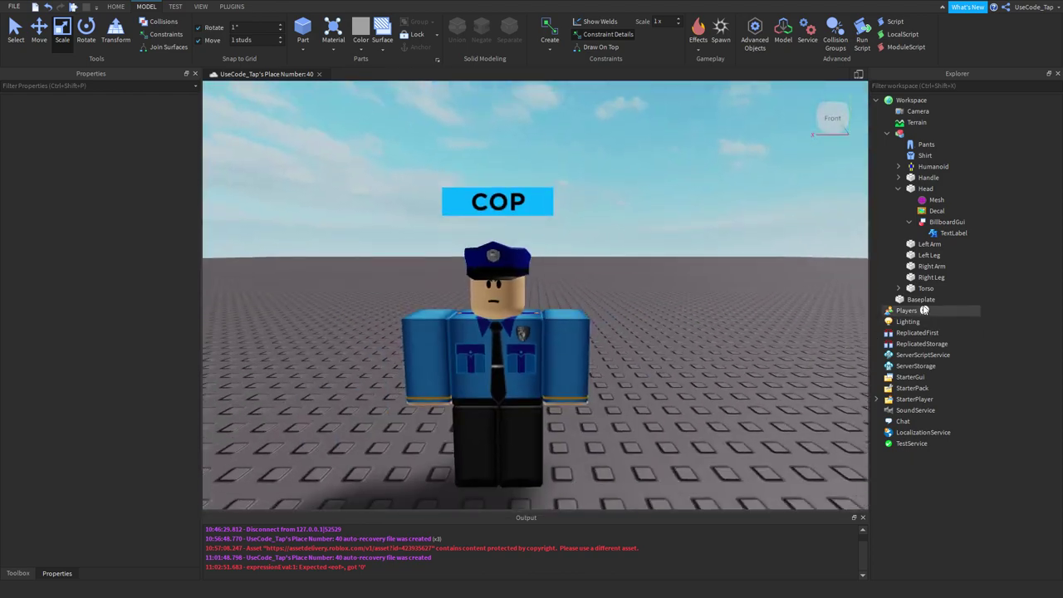
Leave PlayerToHideFrom empty and switch the billboard's ZIndexBehavior between Global and Sibling
click(930, 223)
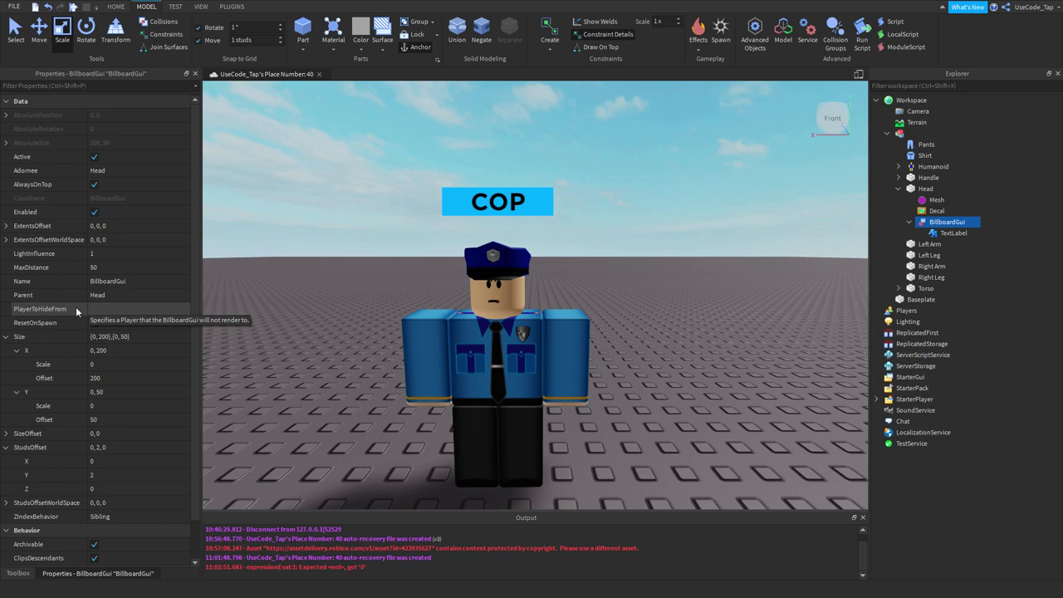
click(78, 309)
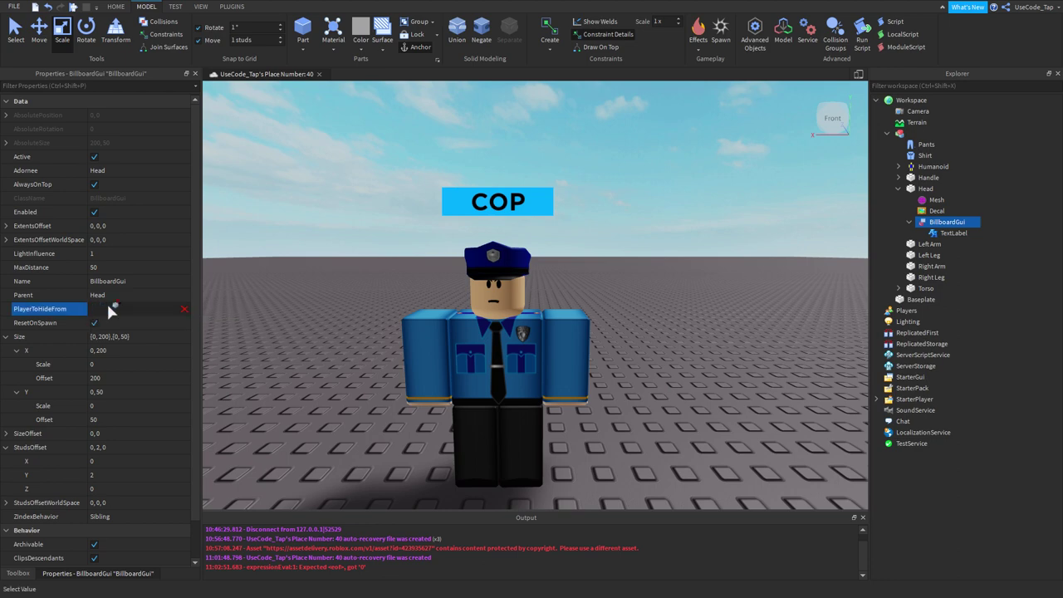
click(182, 311)
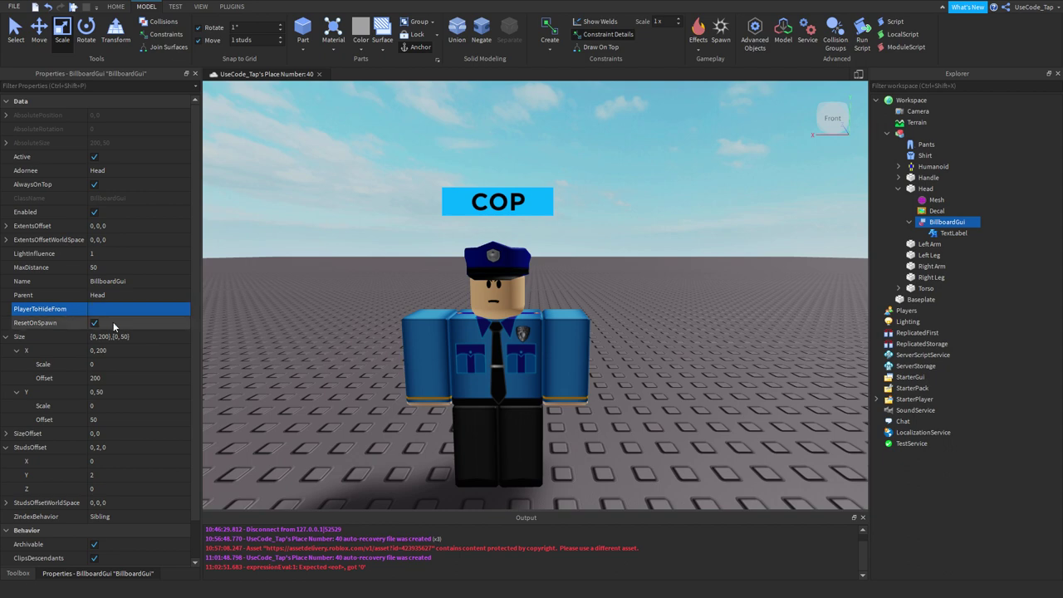
click(130, 516)
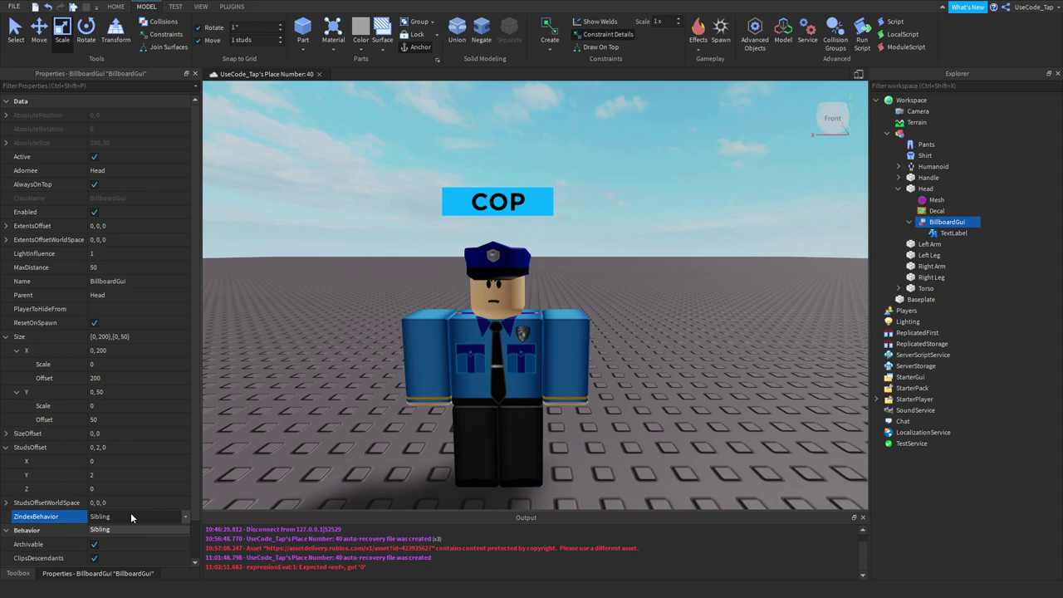
click(126, 526)
click(129, 516)
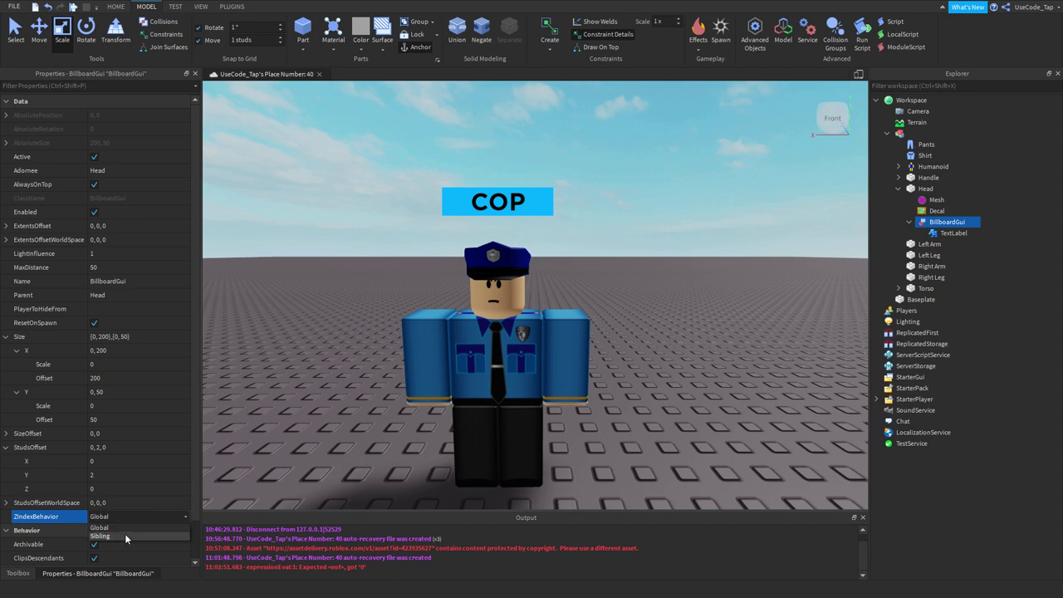
click(124, 536)
scroll(131, 499, down, 1)
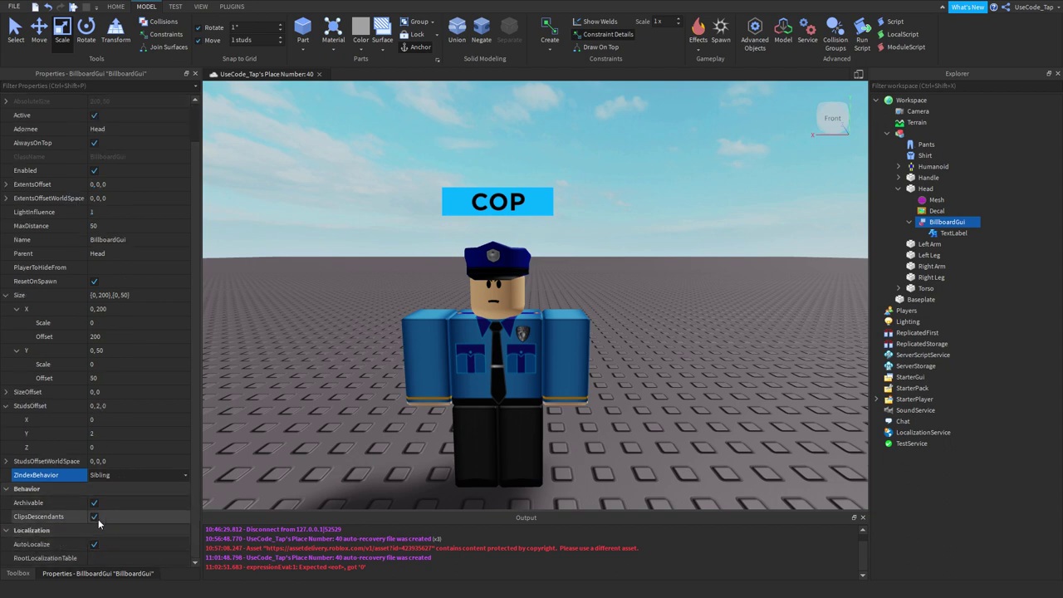
scroll(111, 477, up, 2)
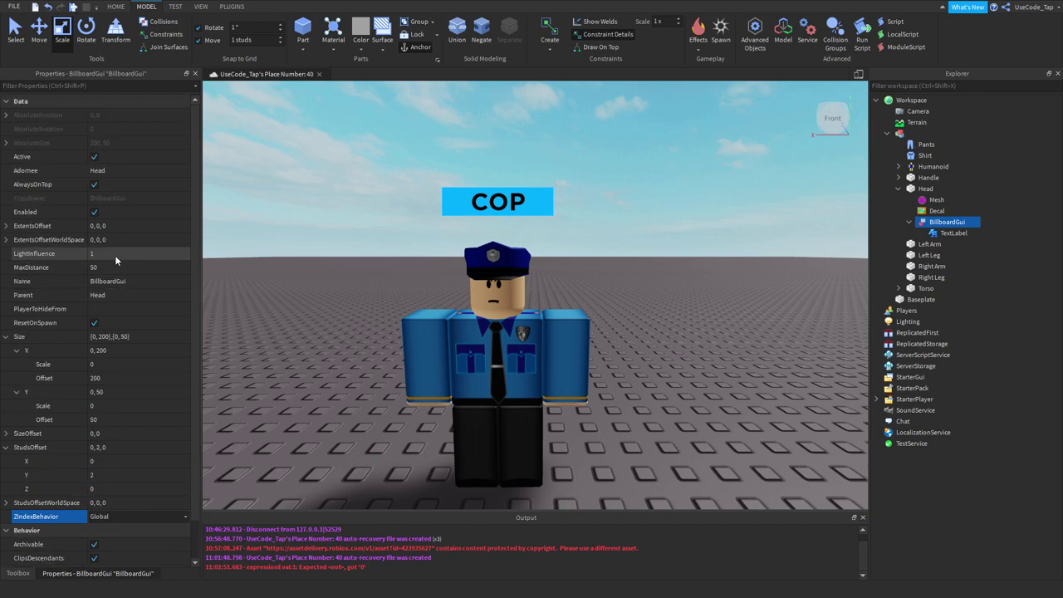
mouse_move(64, 254)
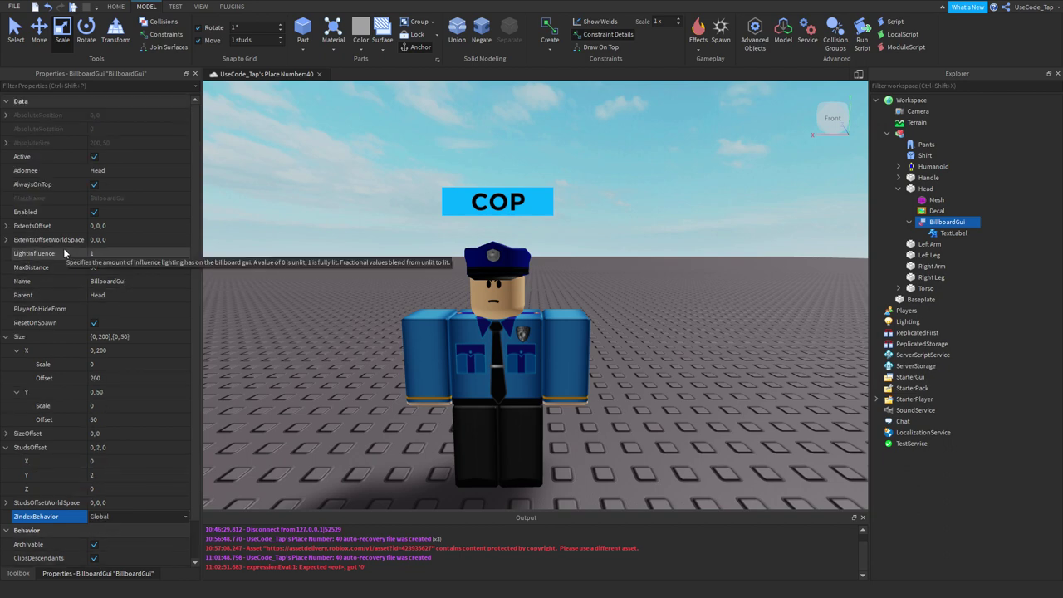
click(117, 255)
text(0.5)
key(Return)
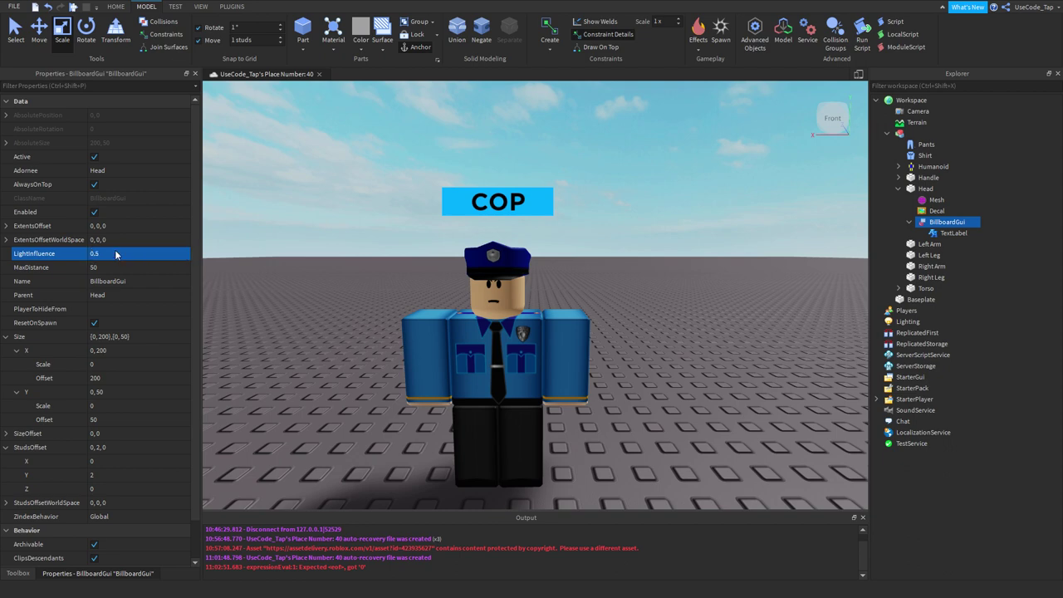
click(319, 262)
click(947, 222)
click(162, 253)
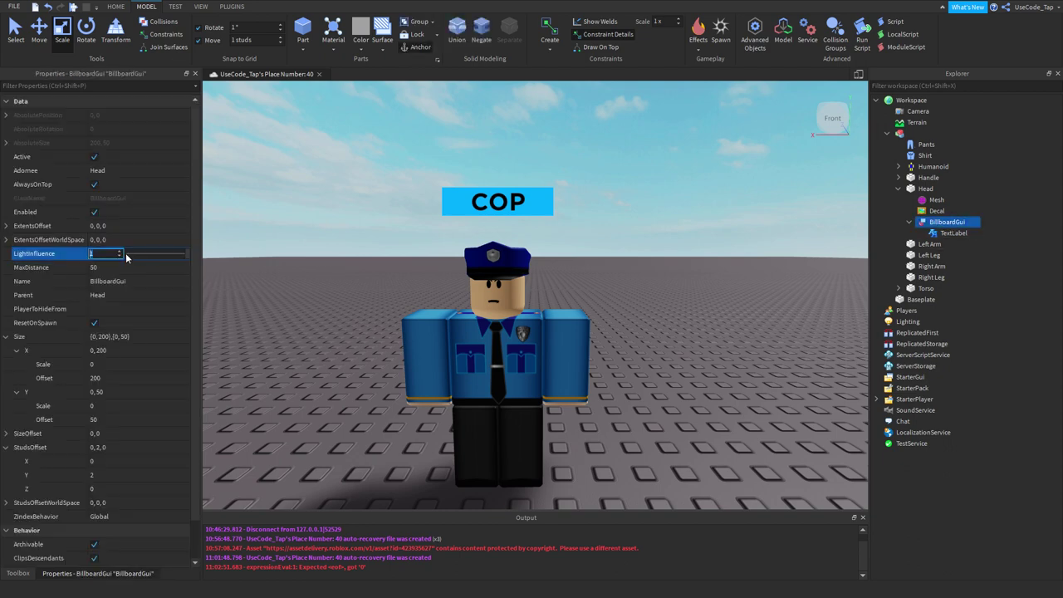
click(224, 256)
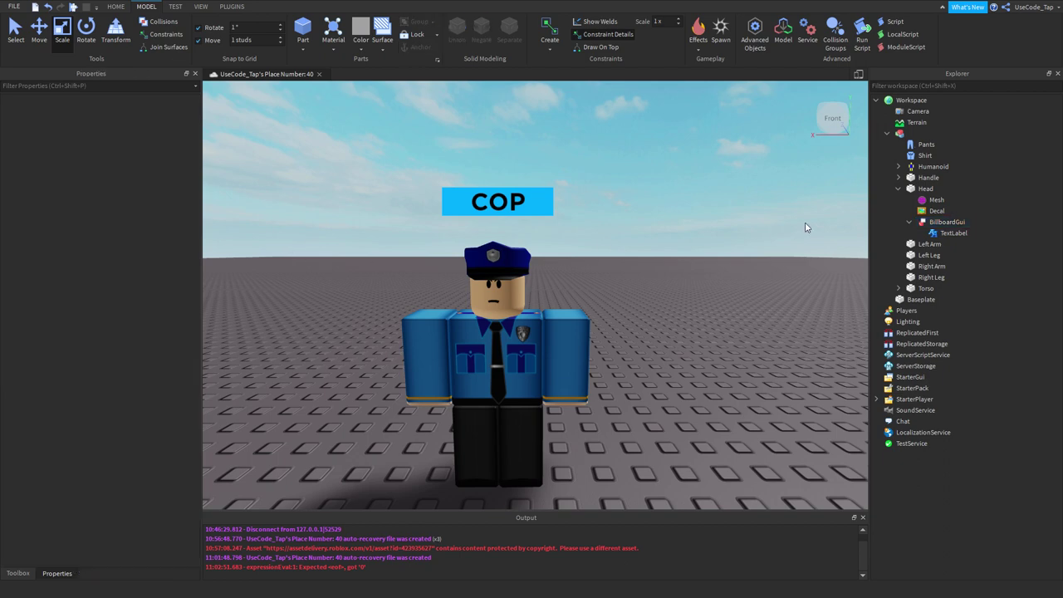
click(923, 213)
click(922, 221)
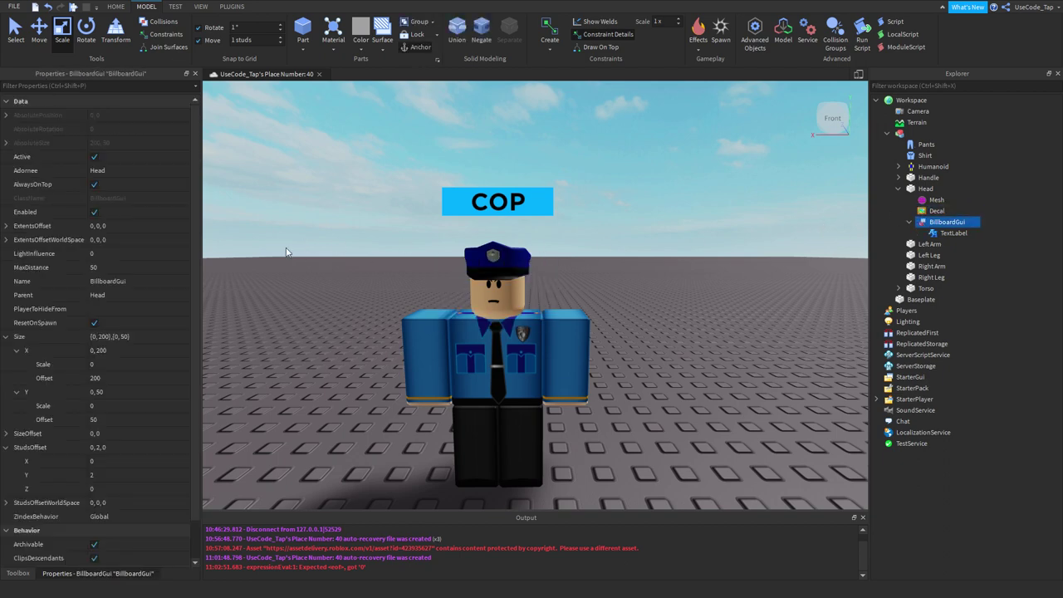
click(132, 267)
click(123, 253)
text(1)
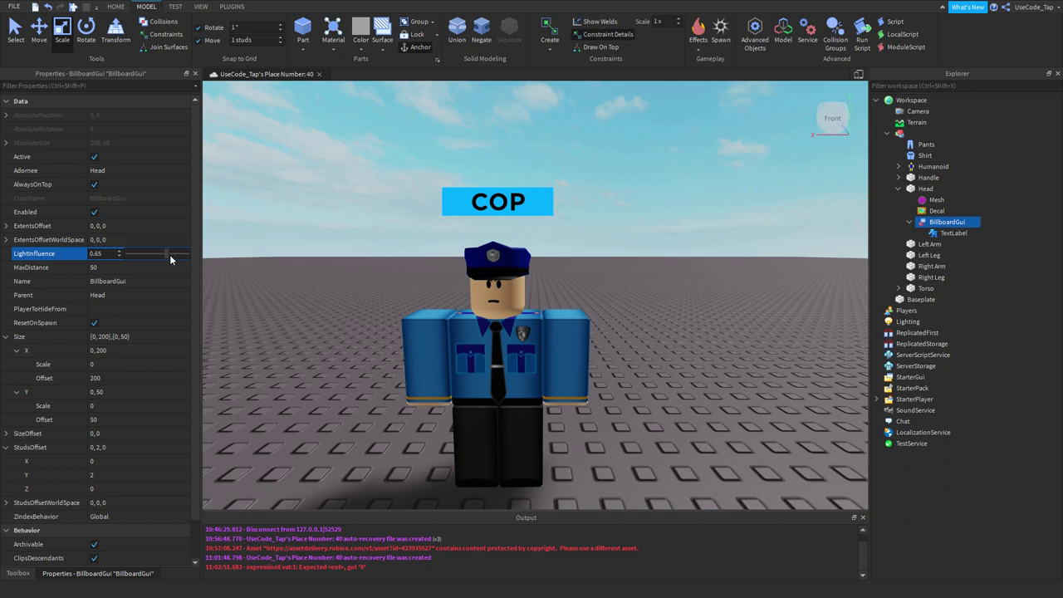
click(920, 235)
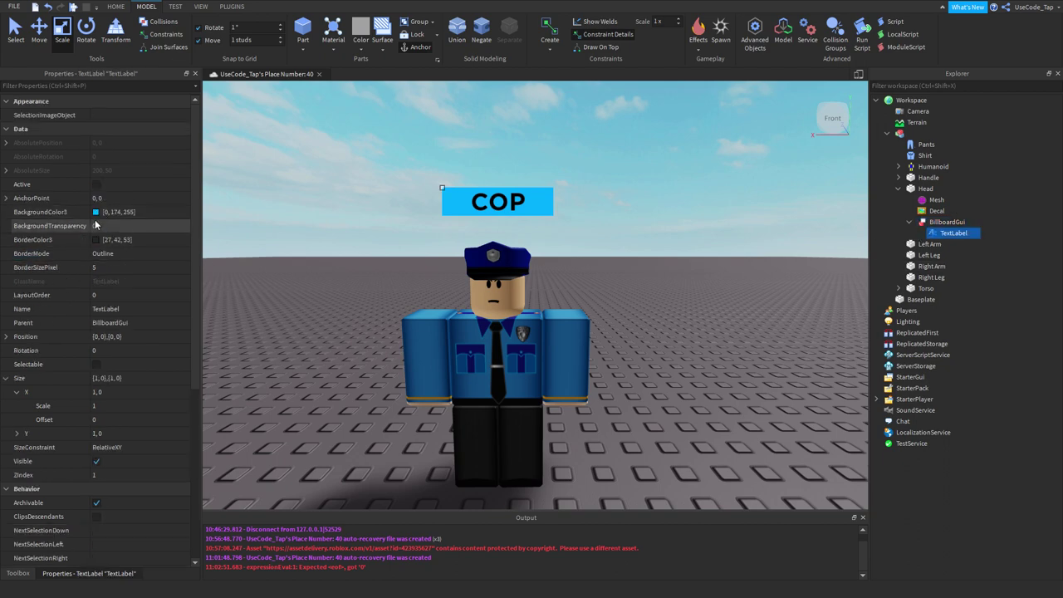
click(940, 221)
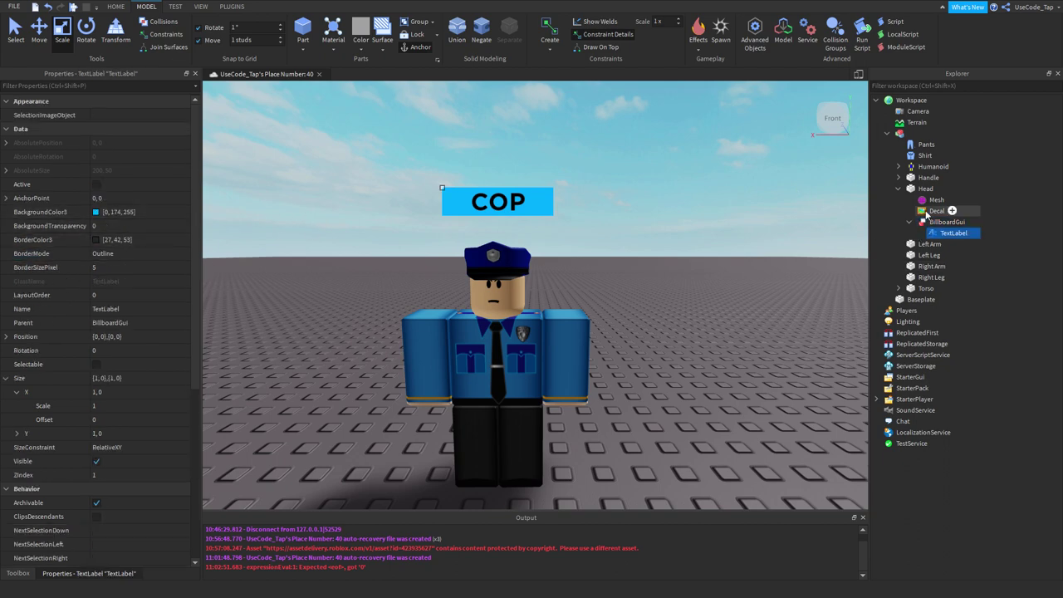
click(954, 232)
click(171, 224)
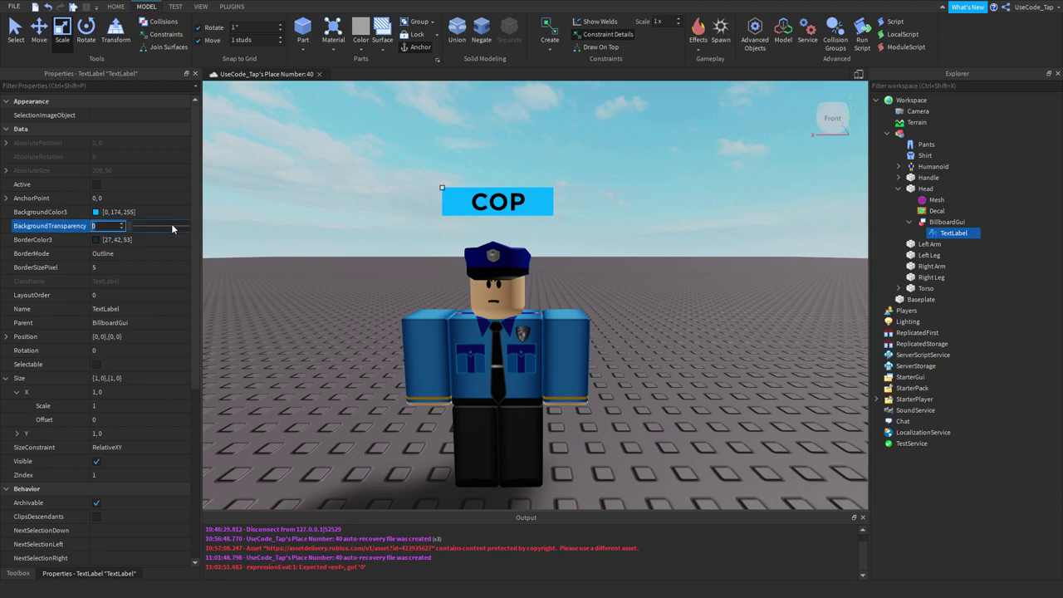
click(932, 222)
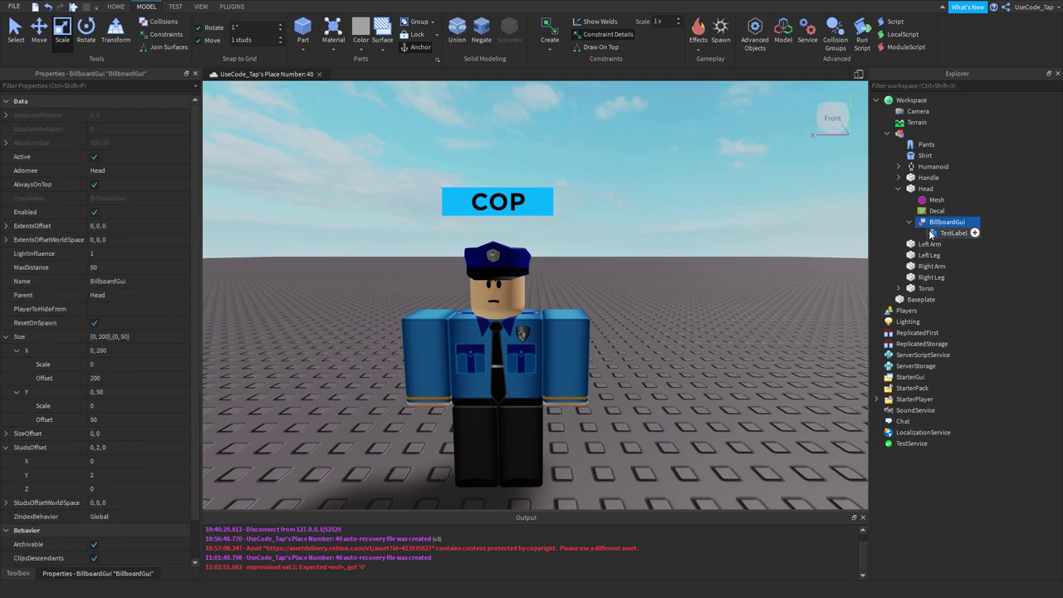
Fly the camera around the cop, try a SizeOffset of 0, 5, then undo it
scroll(181, 173, down, 2)
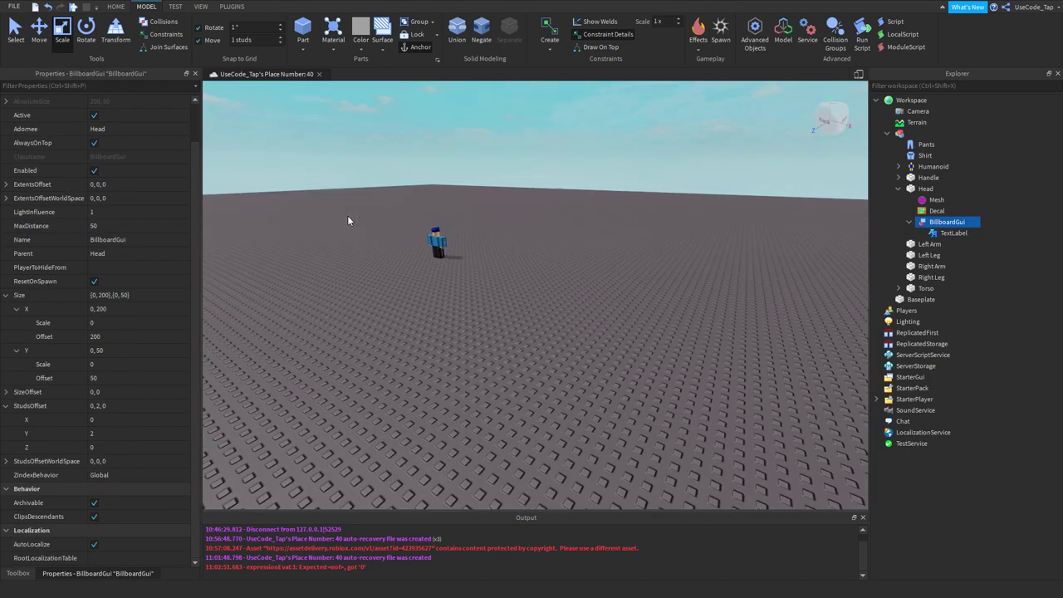
key(w)
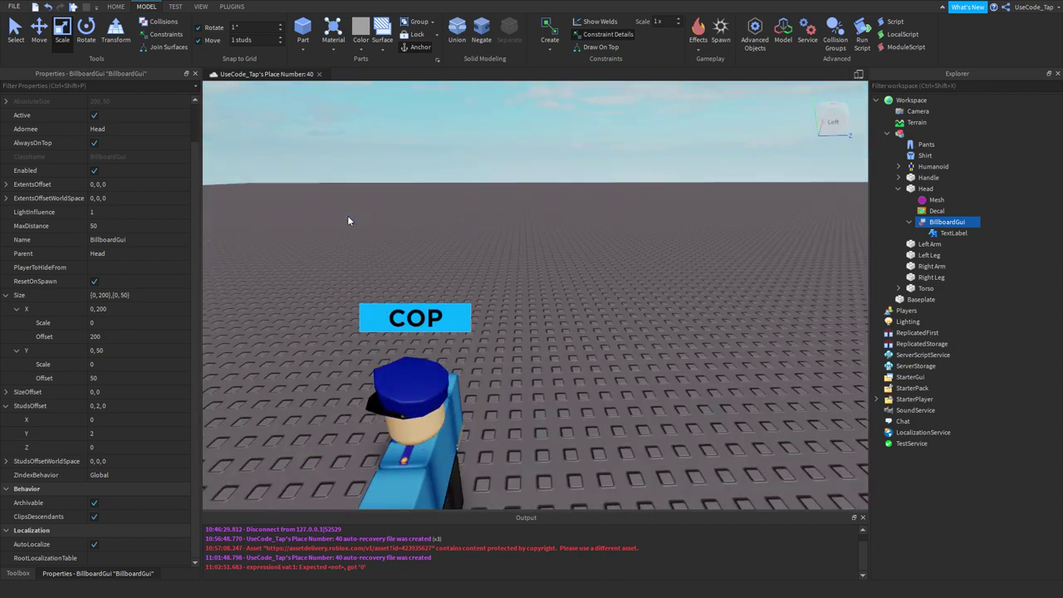
key(f)
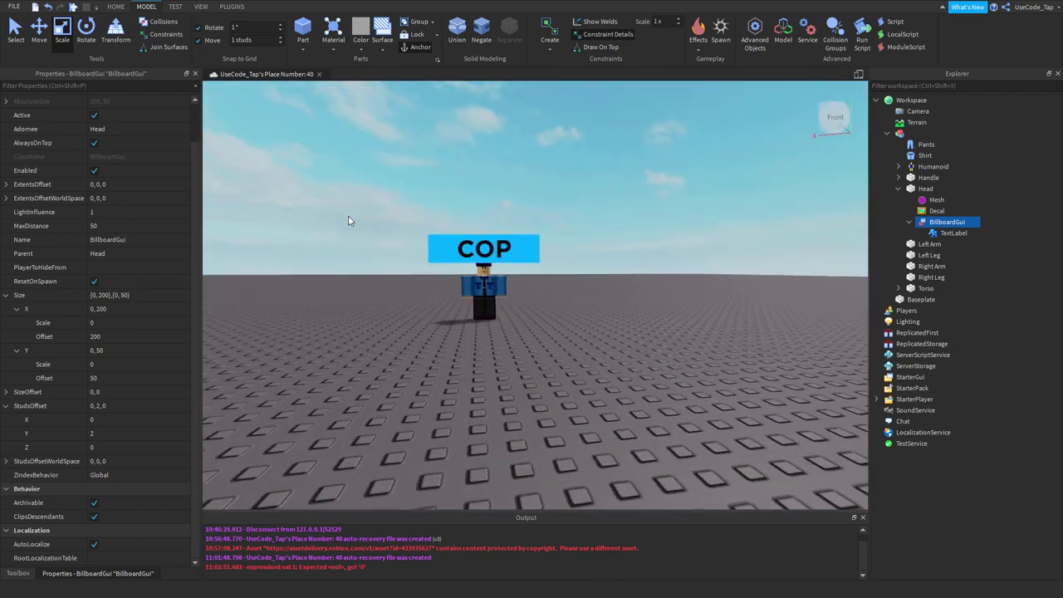
scroll(451, 229, up, 2)
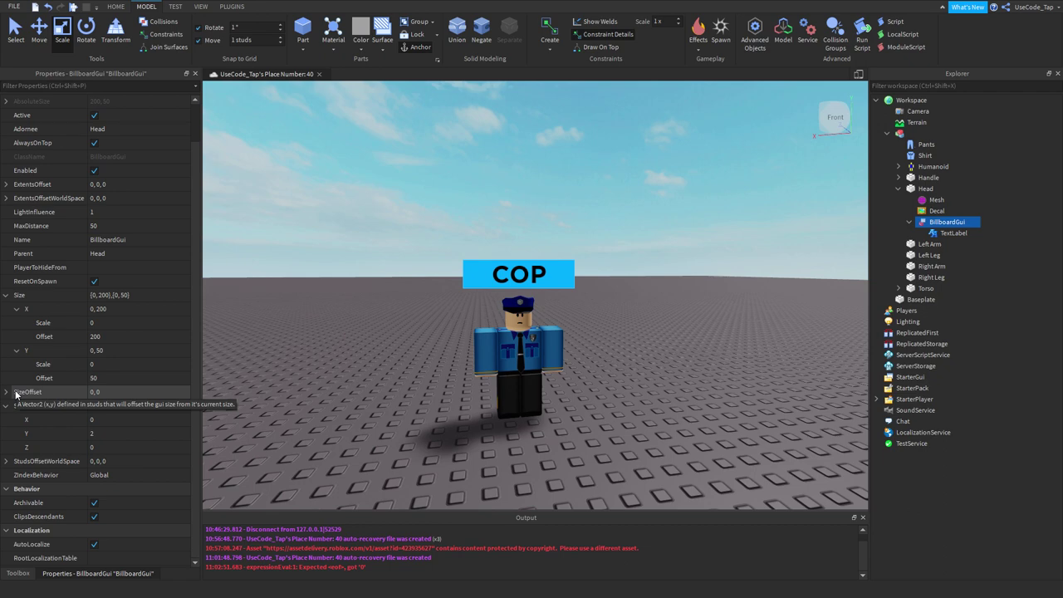
click(105, 392)
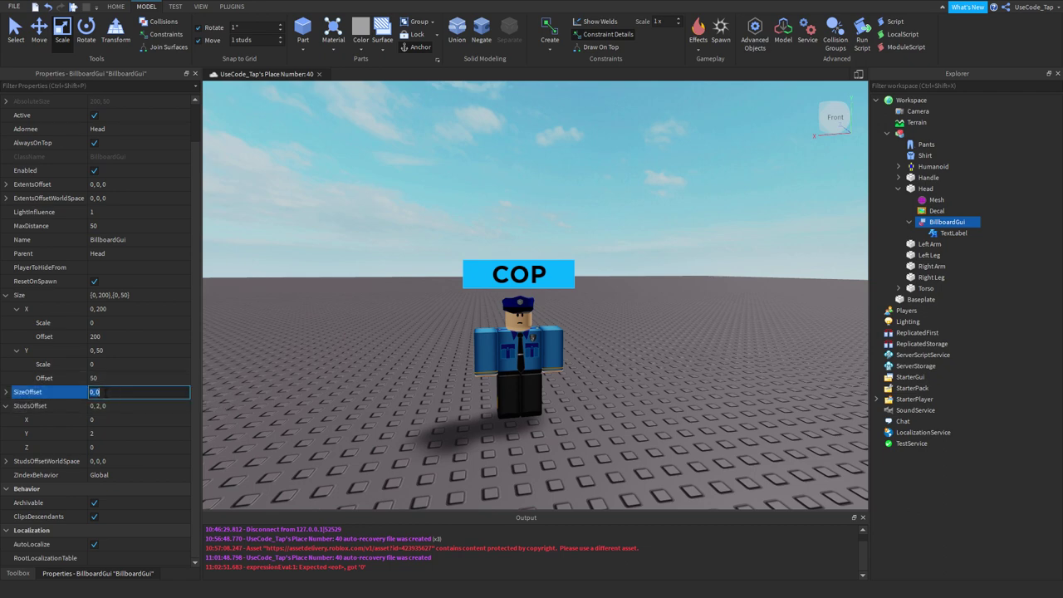
key(Return)
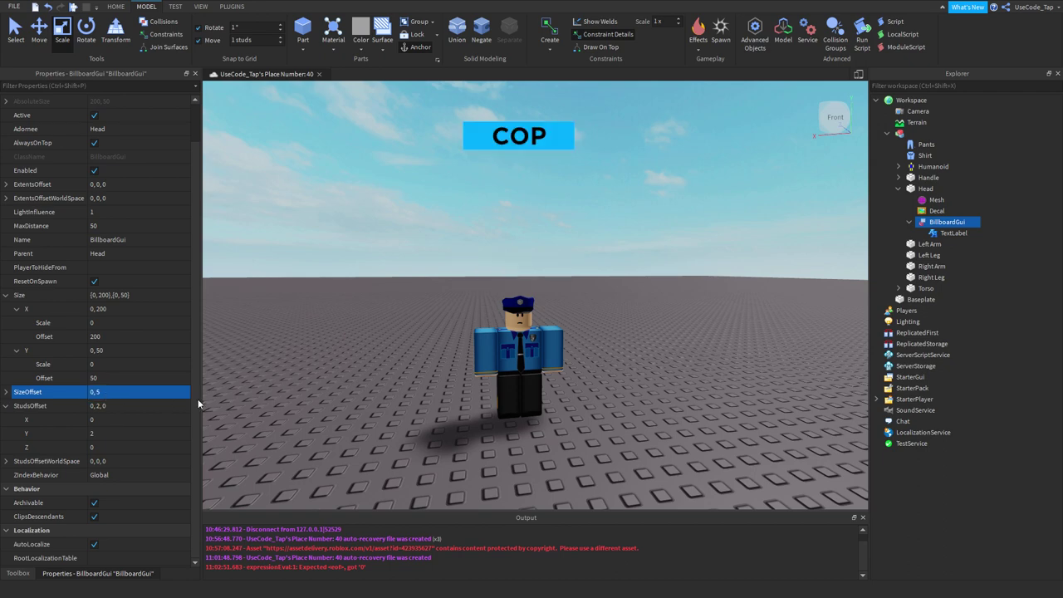
key(ctrl+z)
key(f)
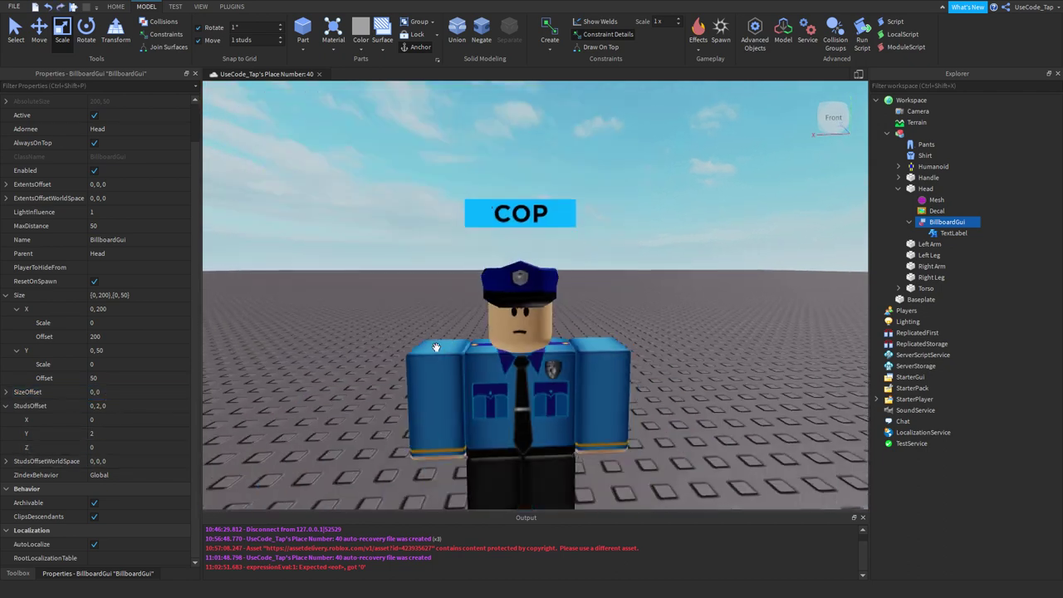
Retry SizeOffset 0, 5, view it near and far, undo to 0, 0, and deselect
click(105, 405)
click(110, 393)
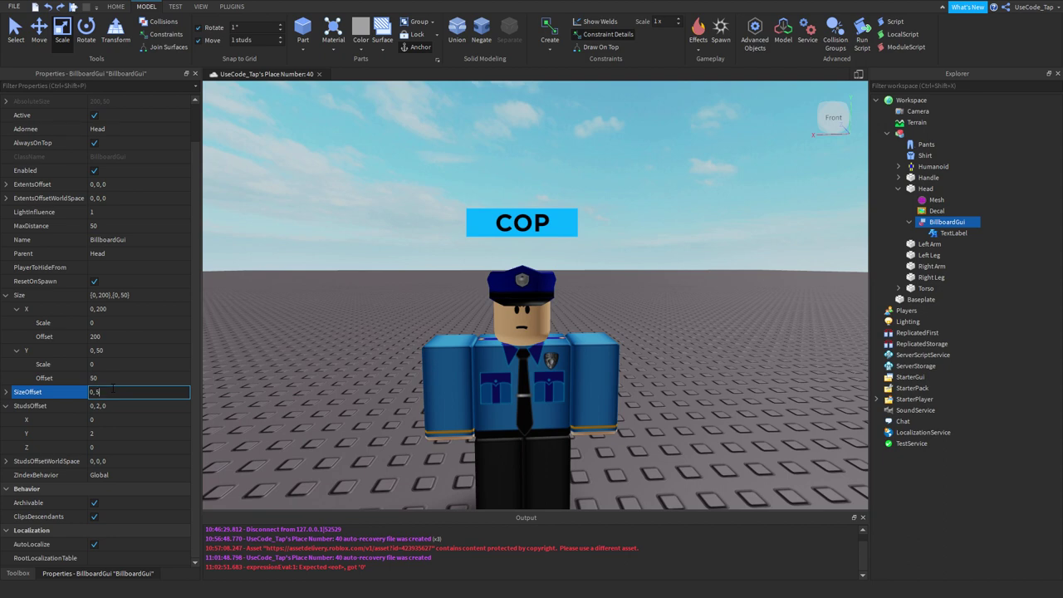
text(0, 5)
key(Return)
key(s)
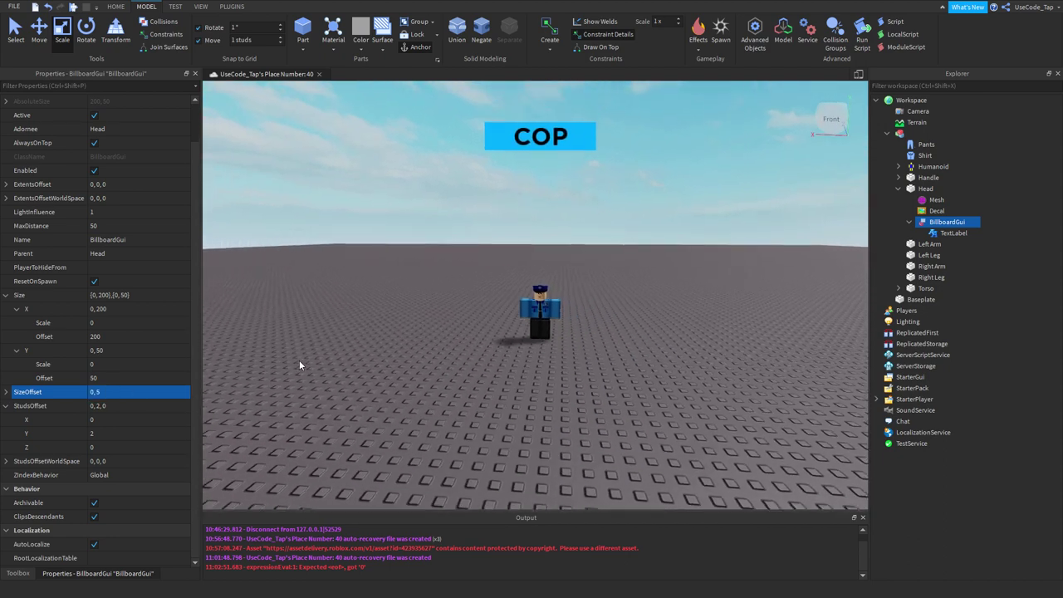
key(w)
key(ctrl+z)
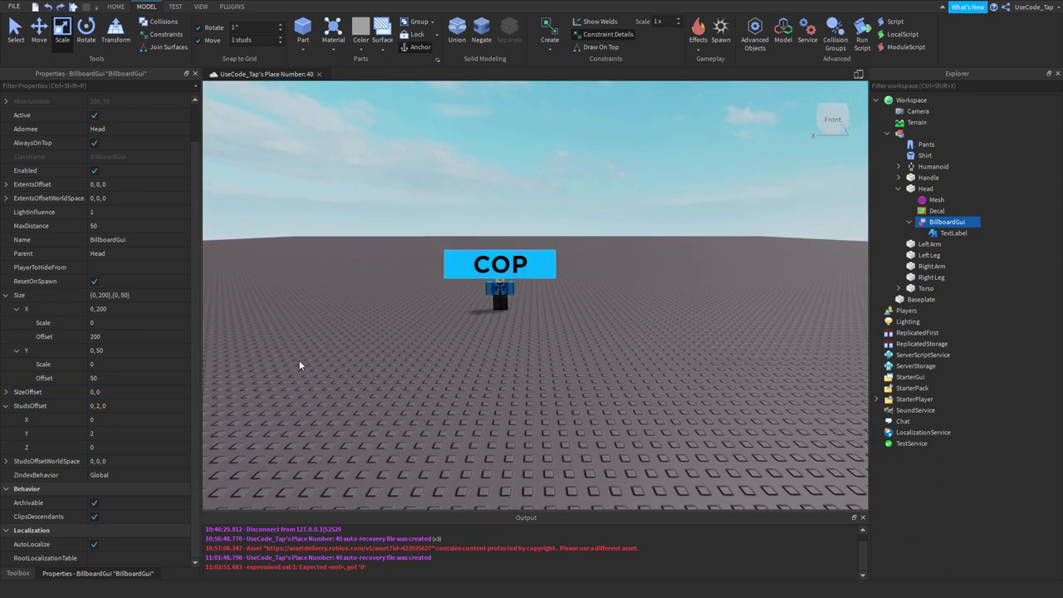
click(108, 390)
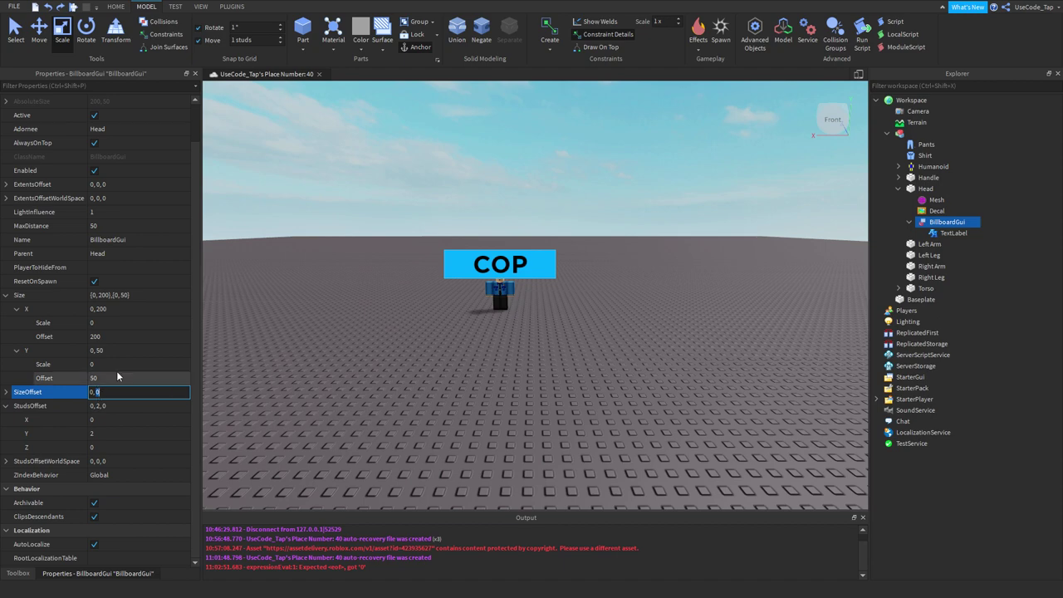
click(386, 347)
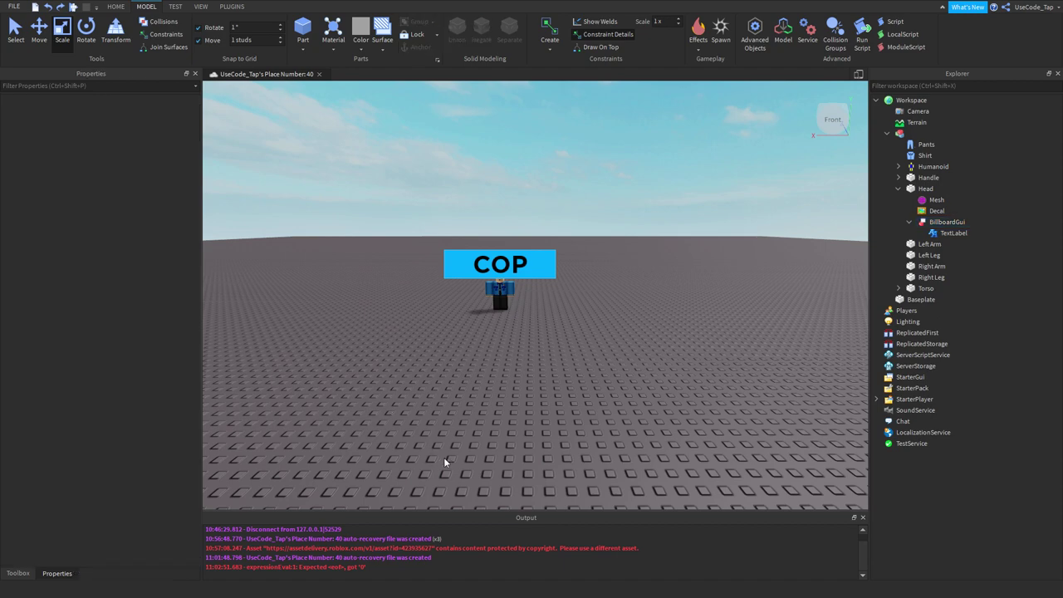